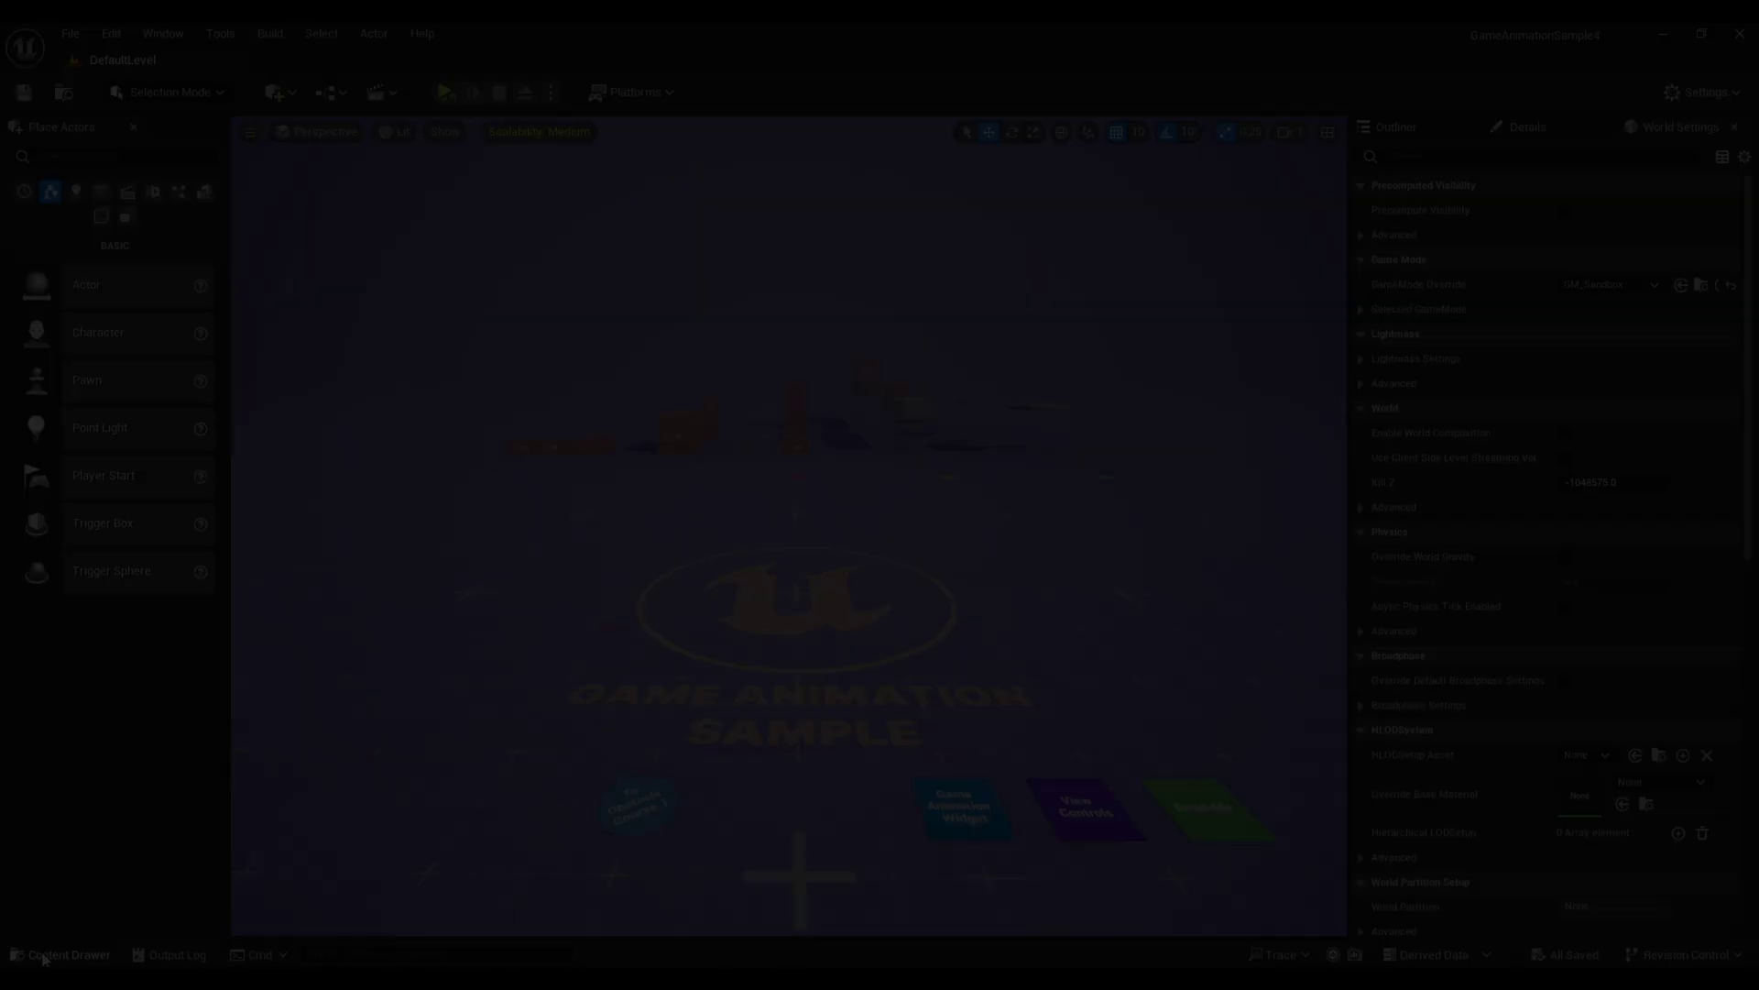
- Browse the content folders to ParagonCrunch > Characters > Heroes > Crunch
left_click(61, 955)
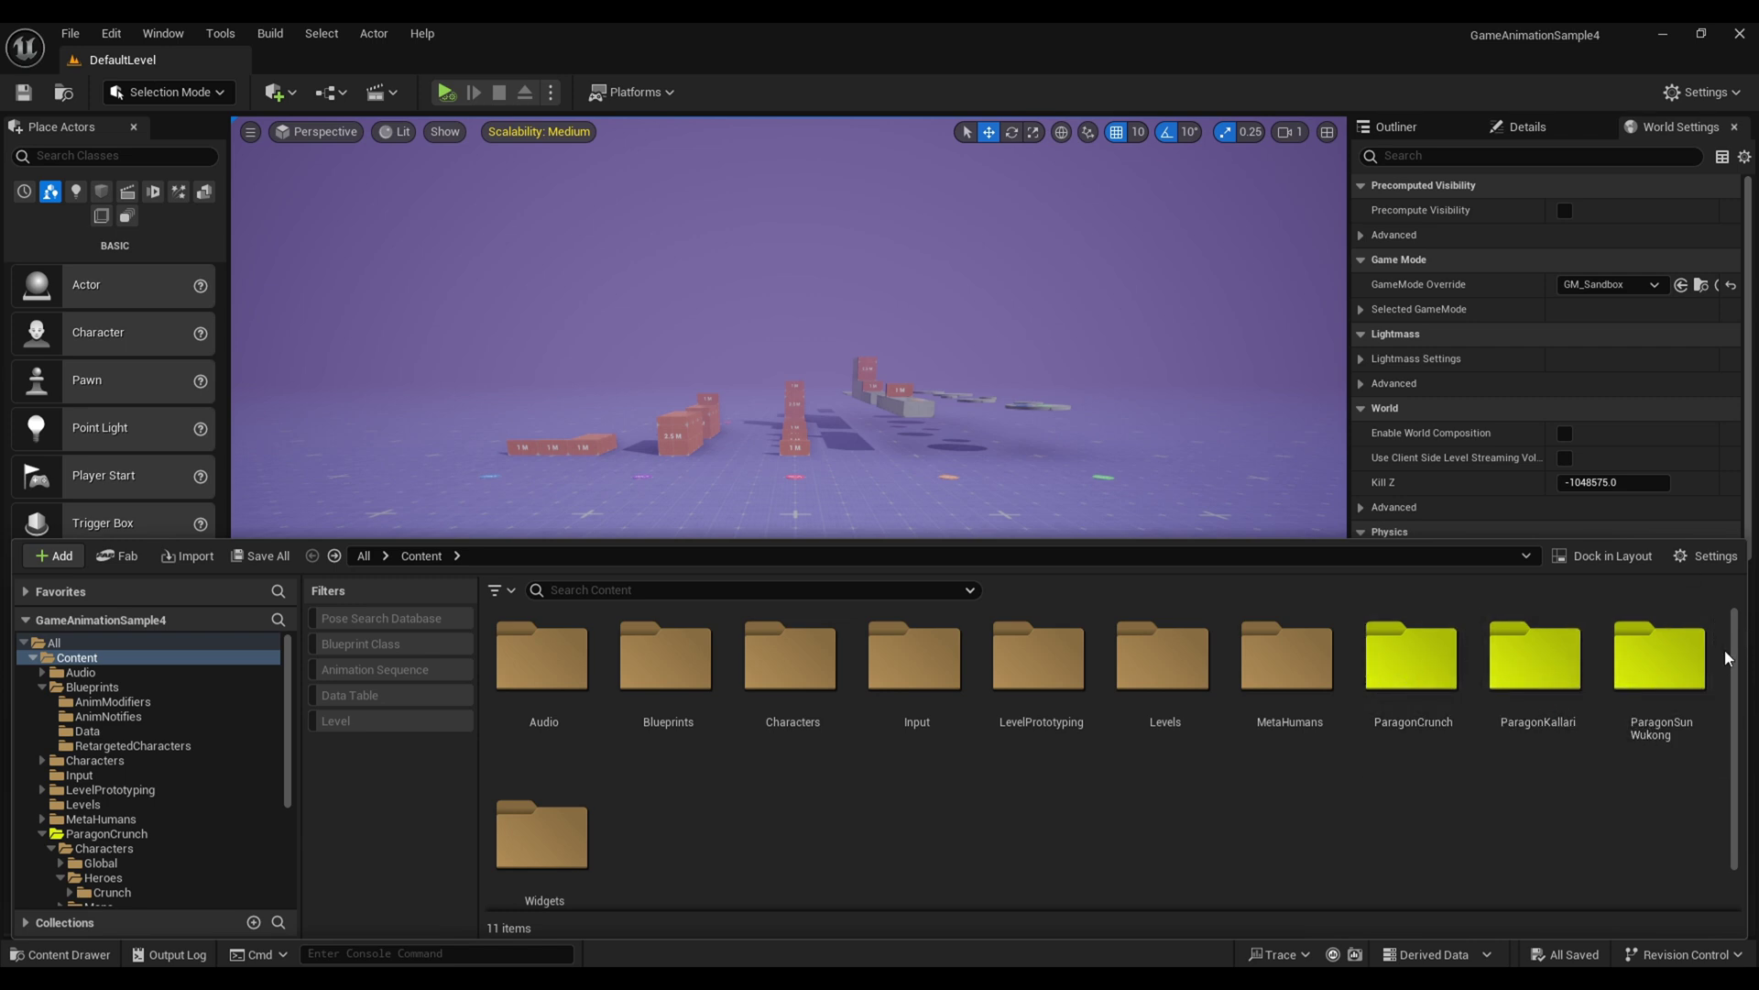
double_click(1412, 658)
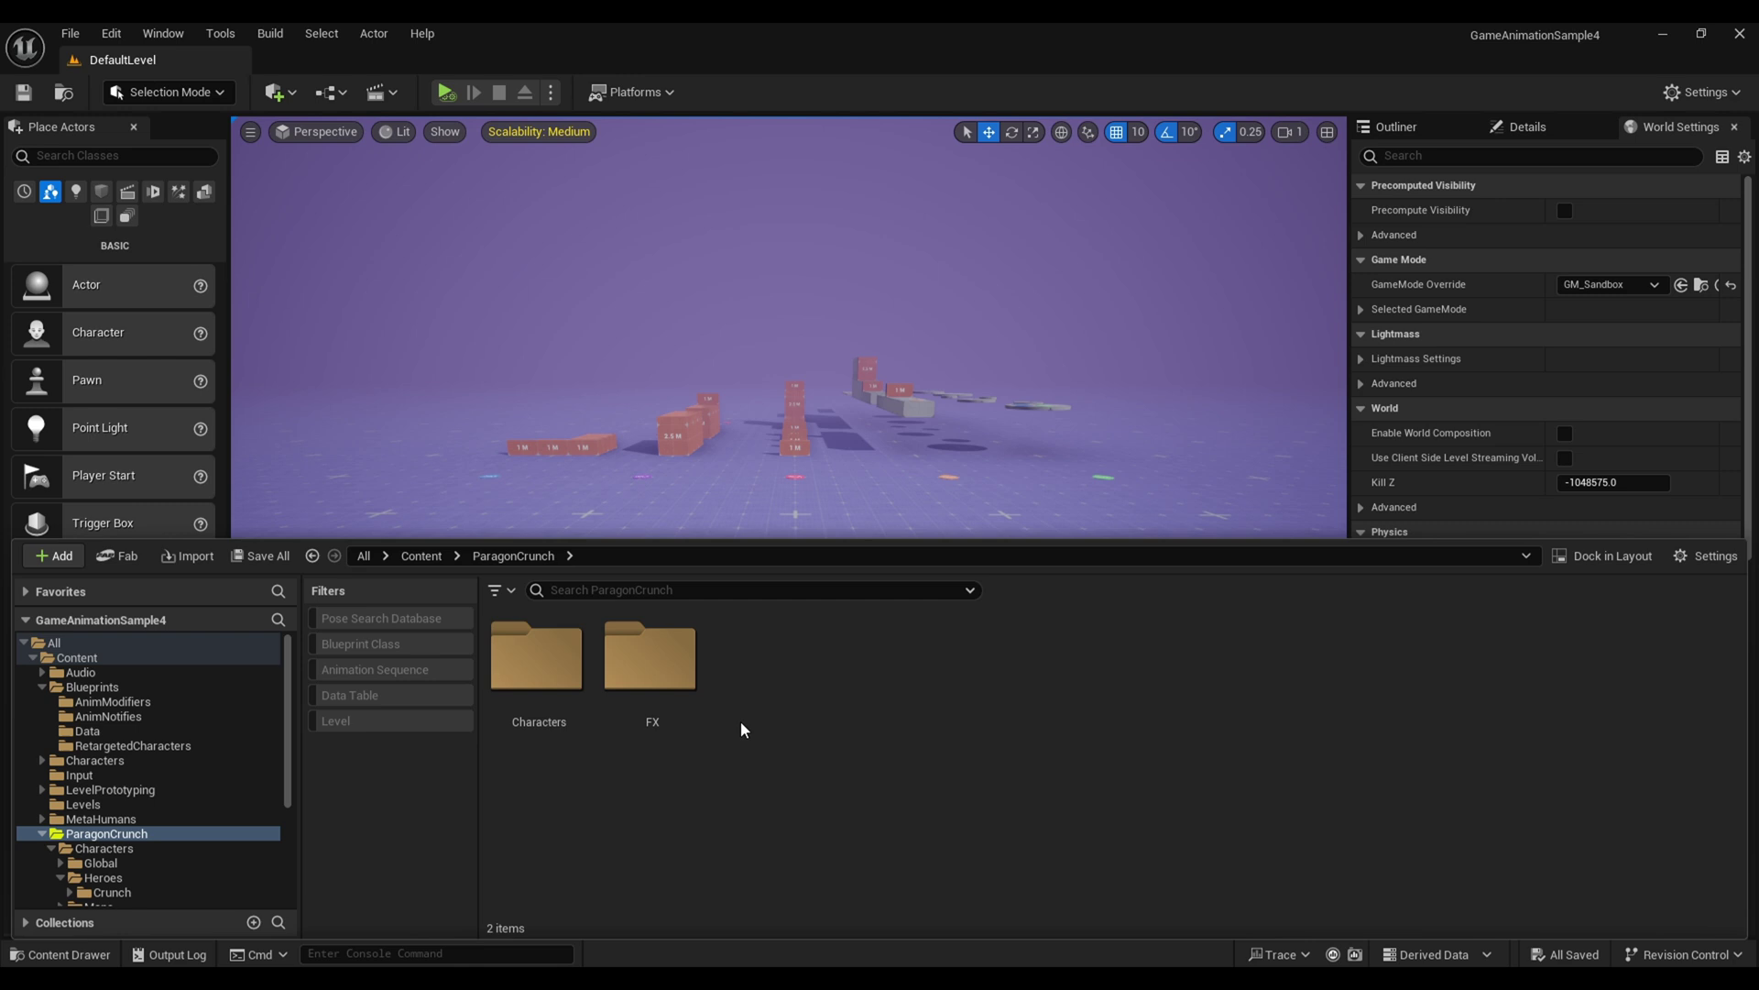
double_click(556, 680)
double_click(649, 680)
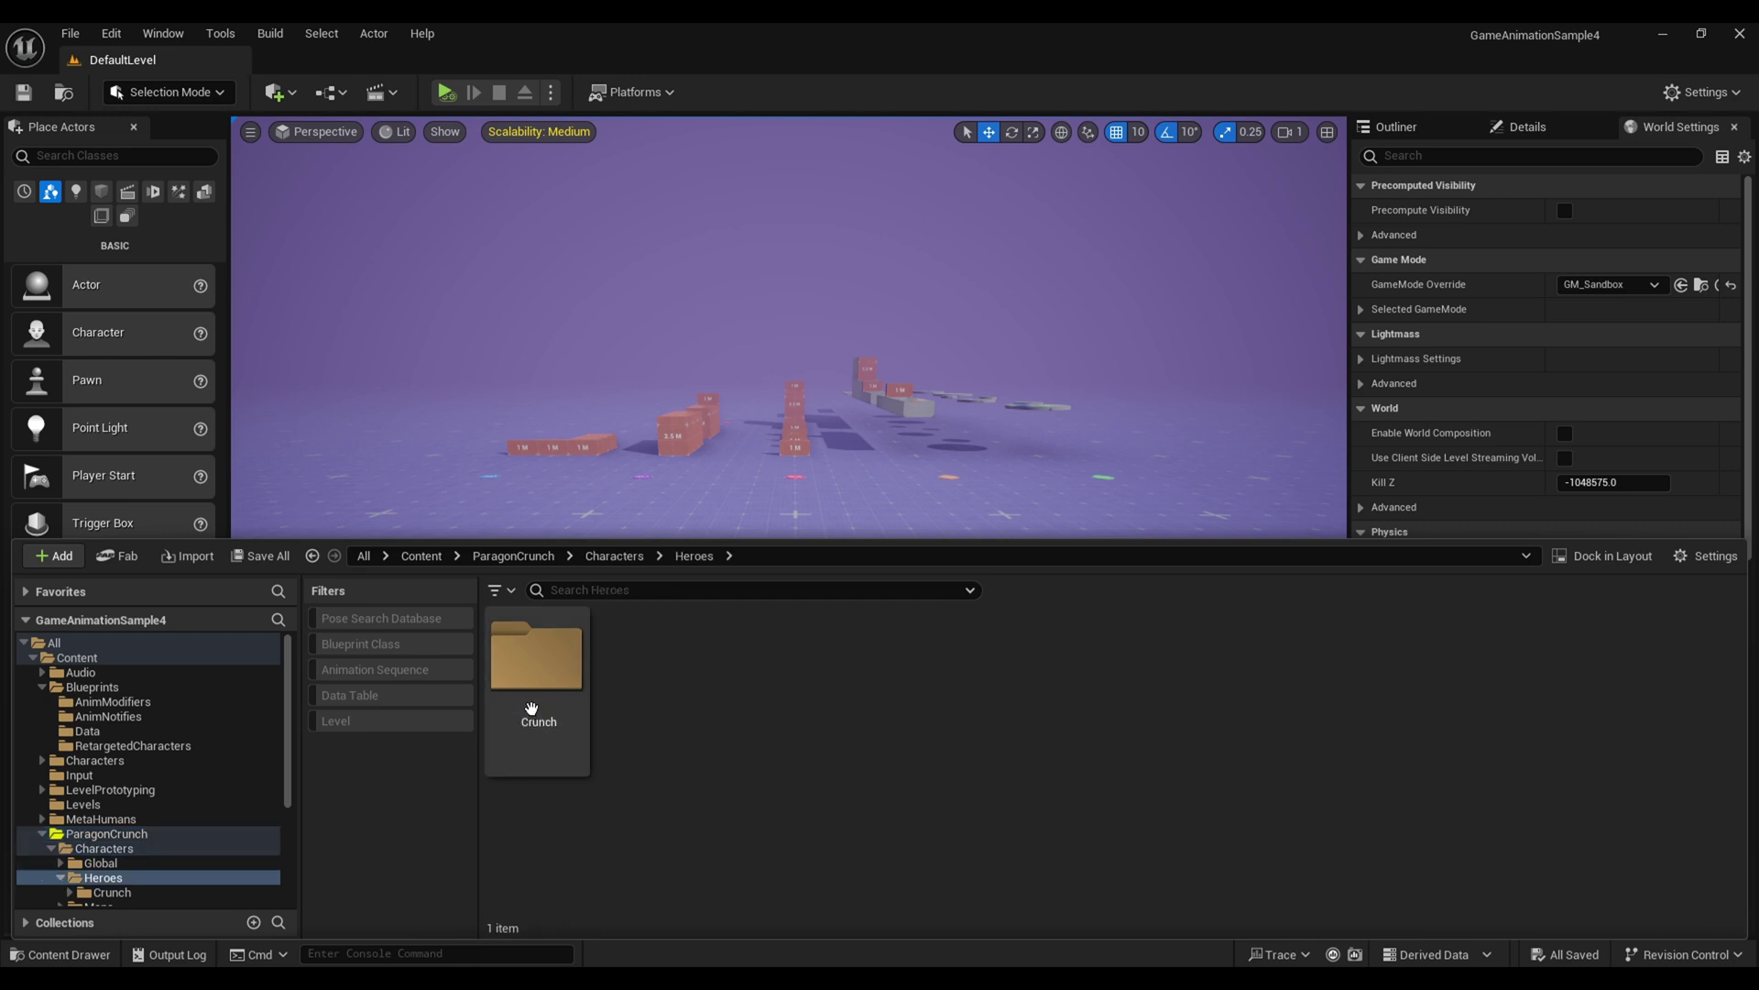
double_click(532, 709)
- Place the Crunch character in the level, inspect and delete it, then open Blueprints
left_click(1342, 659)
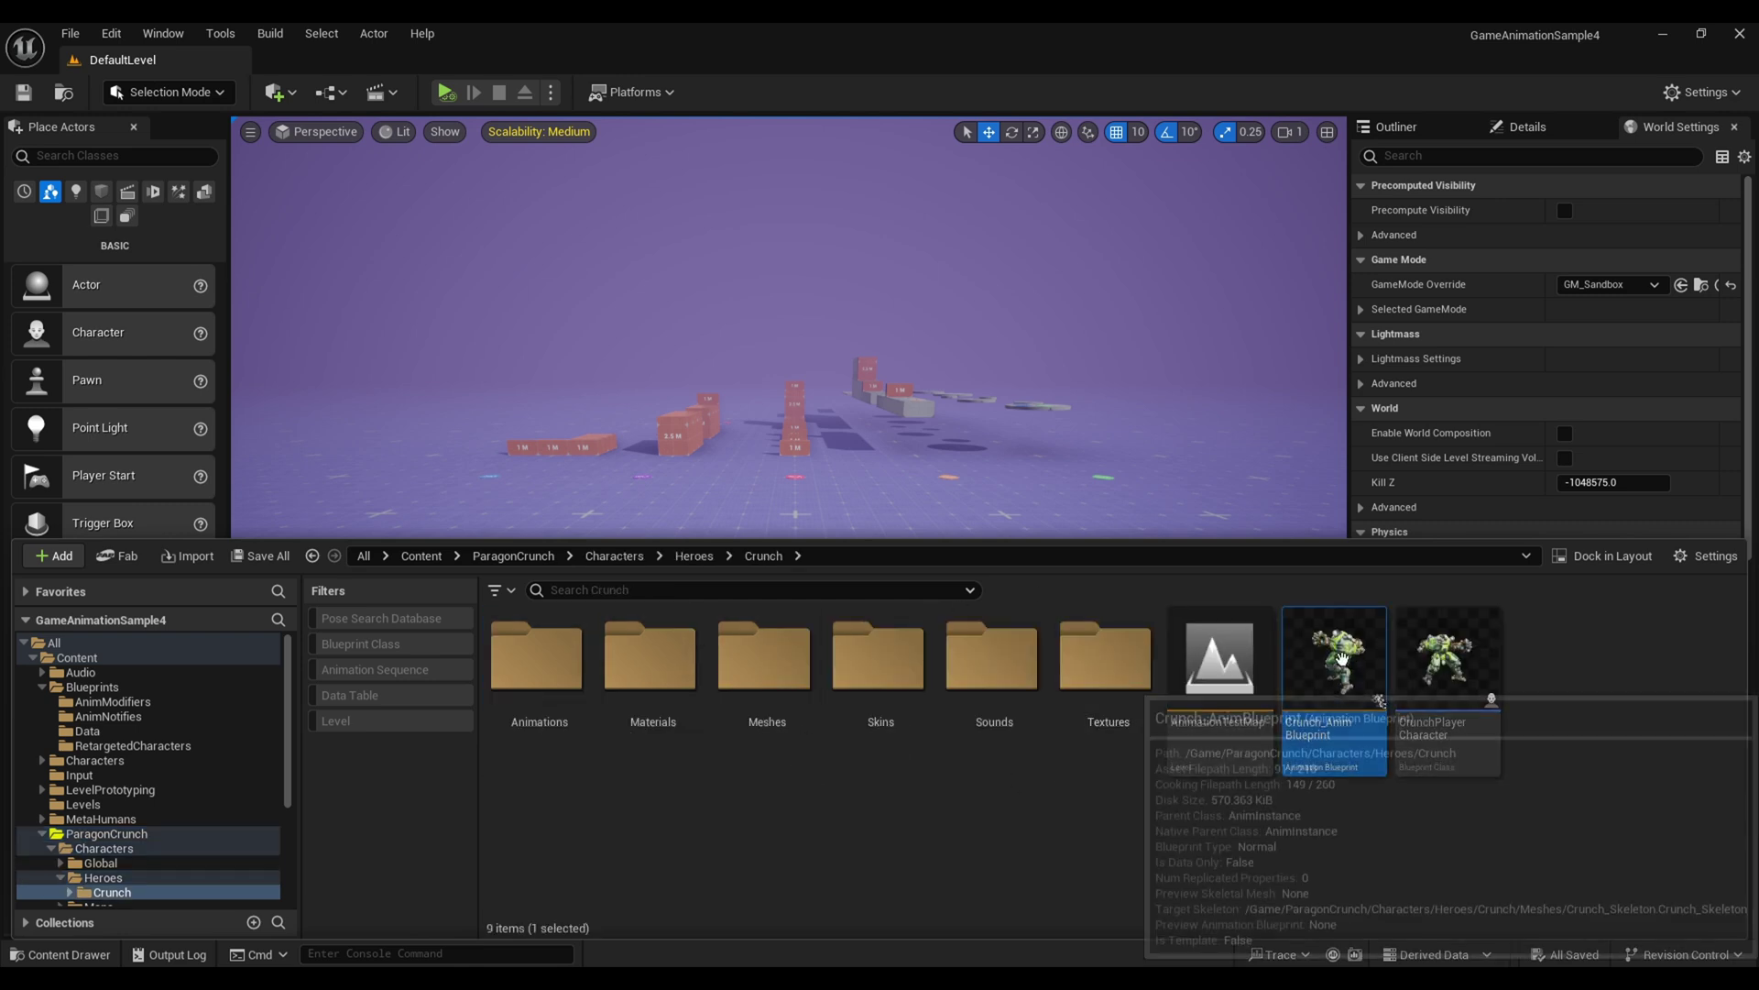
left_click_drag(1343, 660, 805, 647)
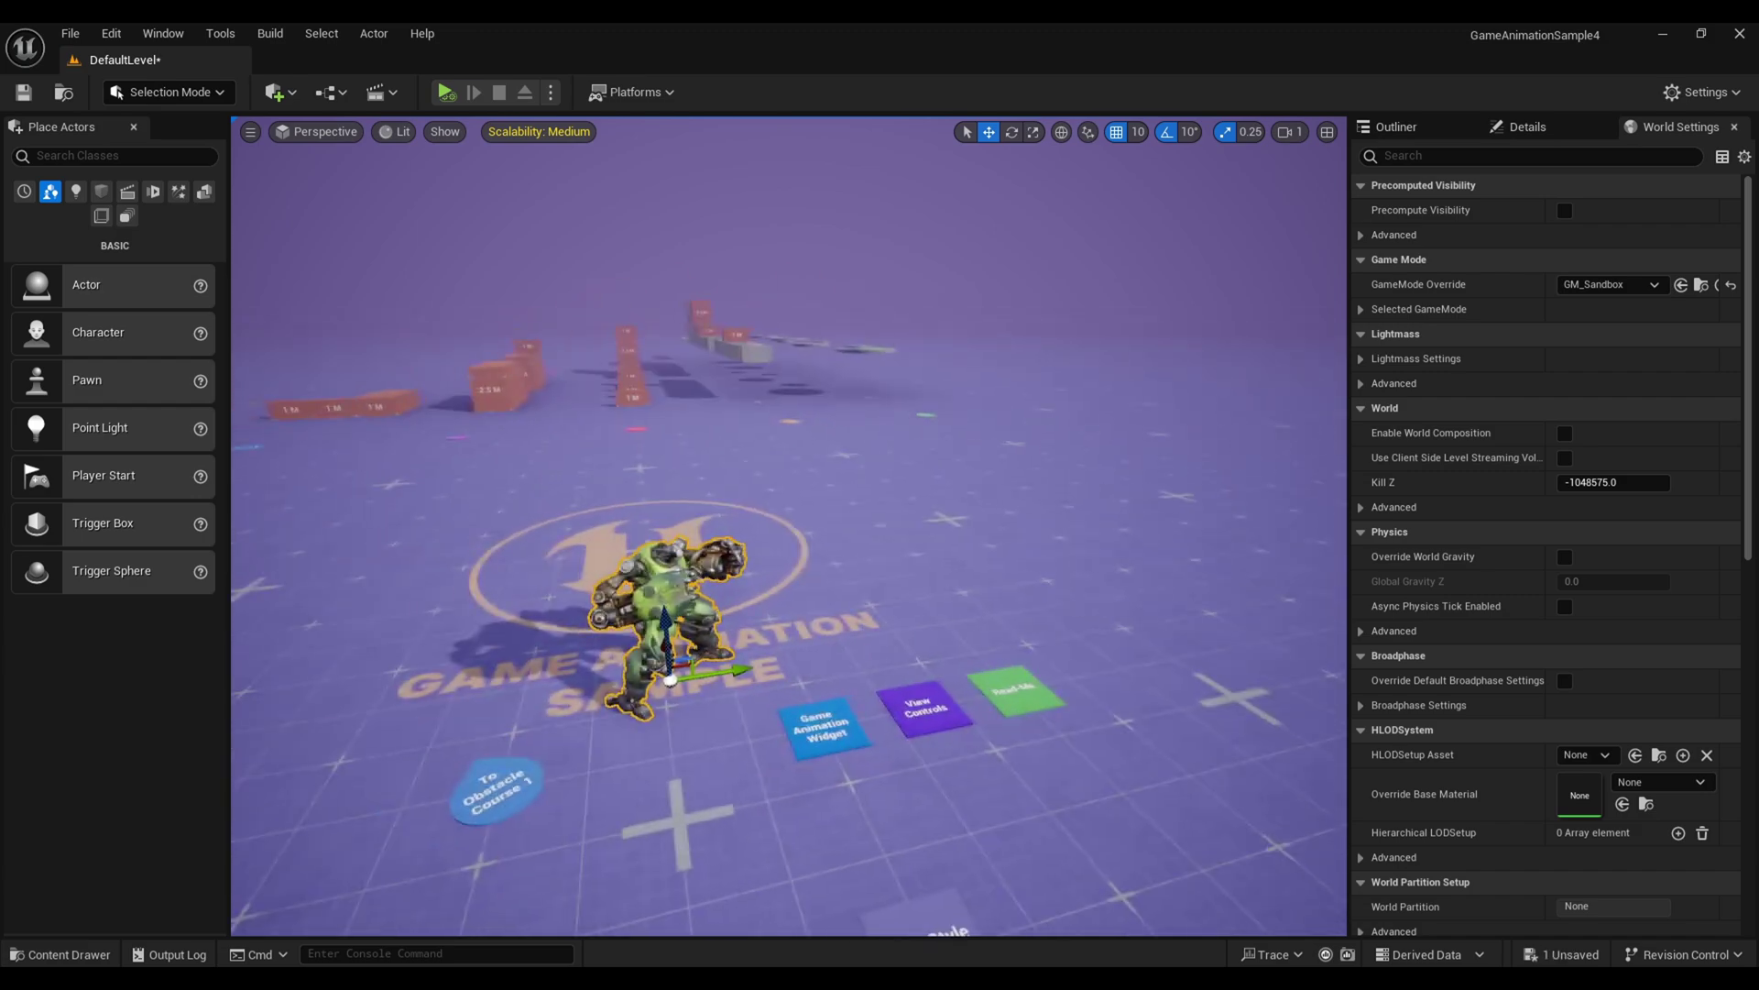
right_click_drag(791, 522, 825, 495)
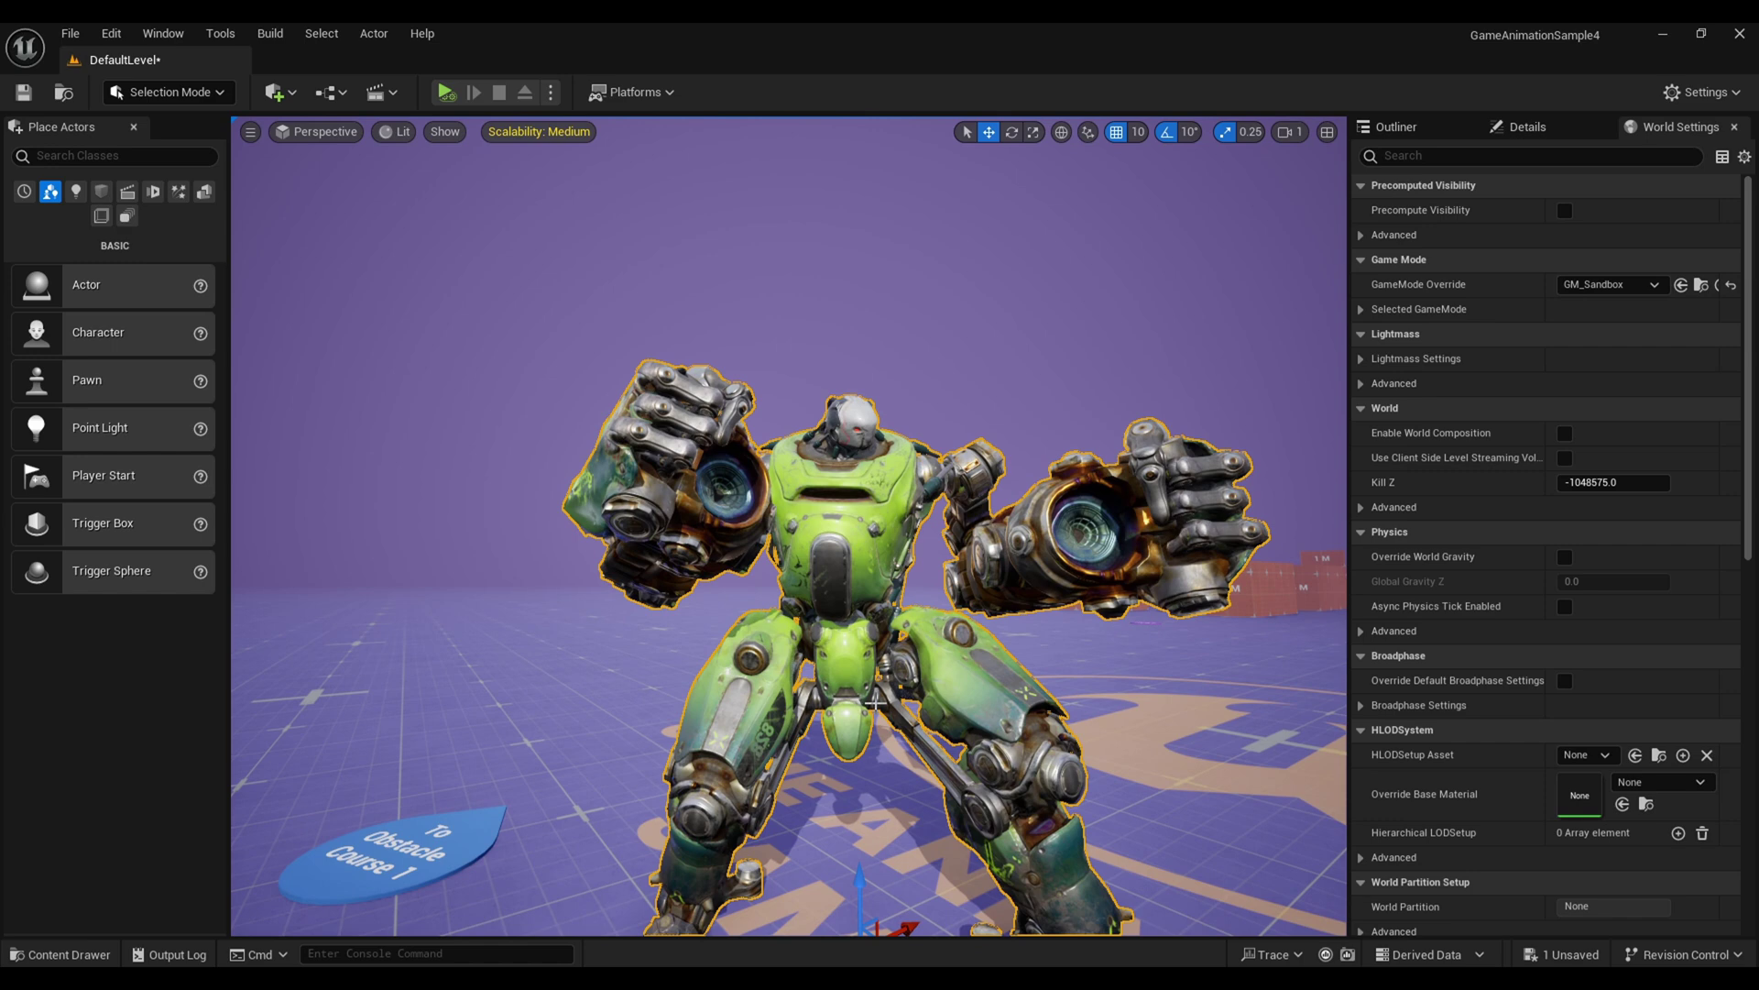
key("Delete")
key("ctrl+space")
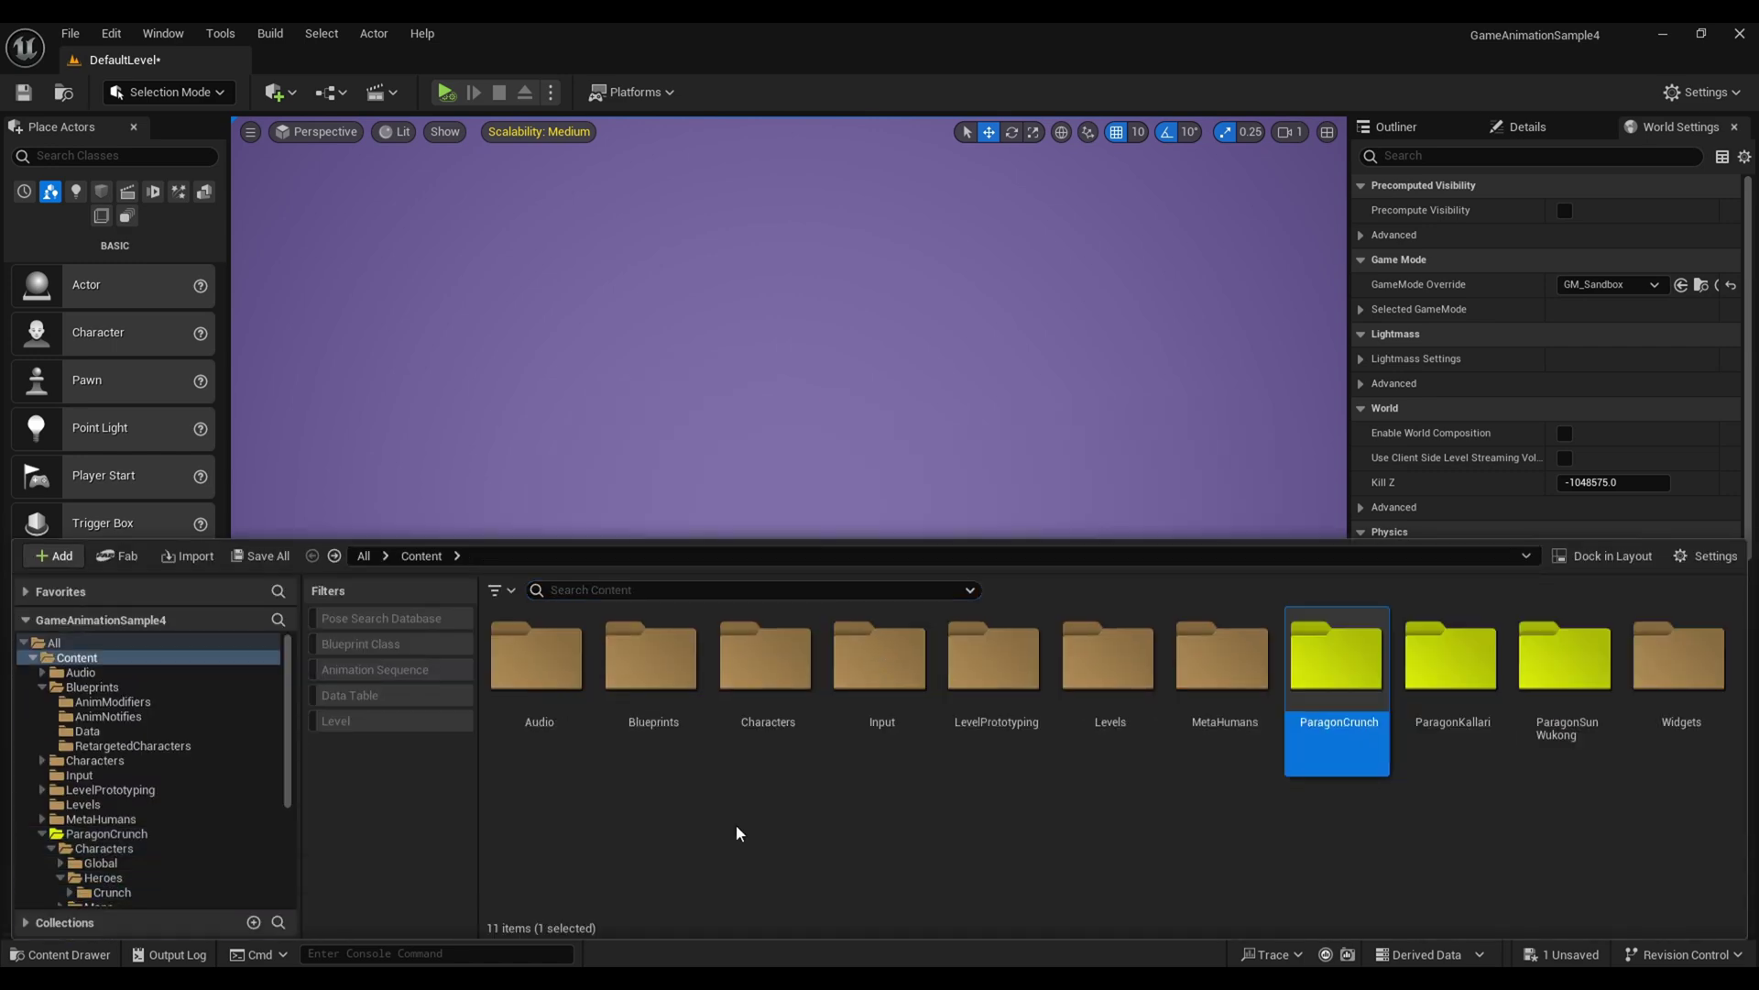
double_click(646, 667)
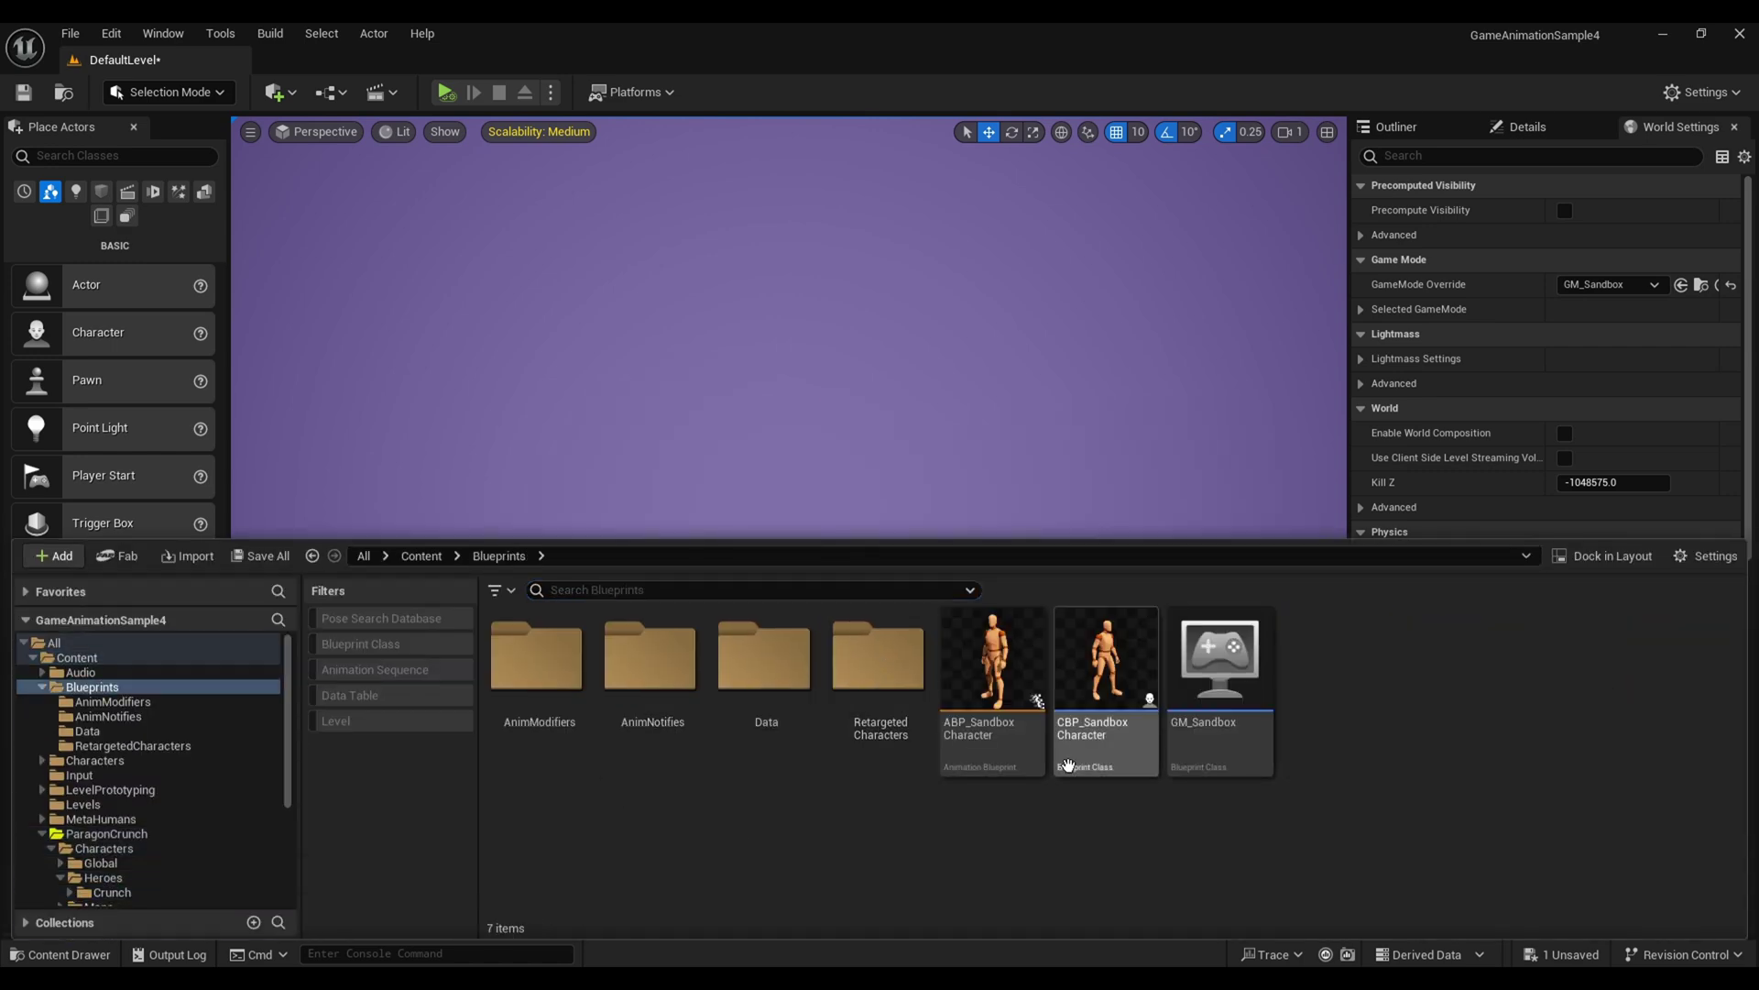
- Retarget ABP_SandboxCharacter's animations onto the Crunch mesh, sorted by name, and begin exporting retarget assets
right_click(994, 673)
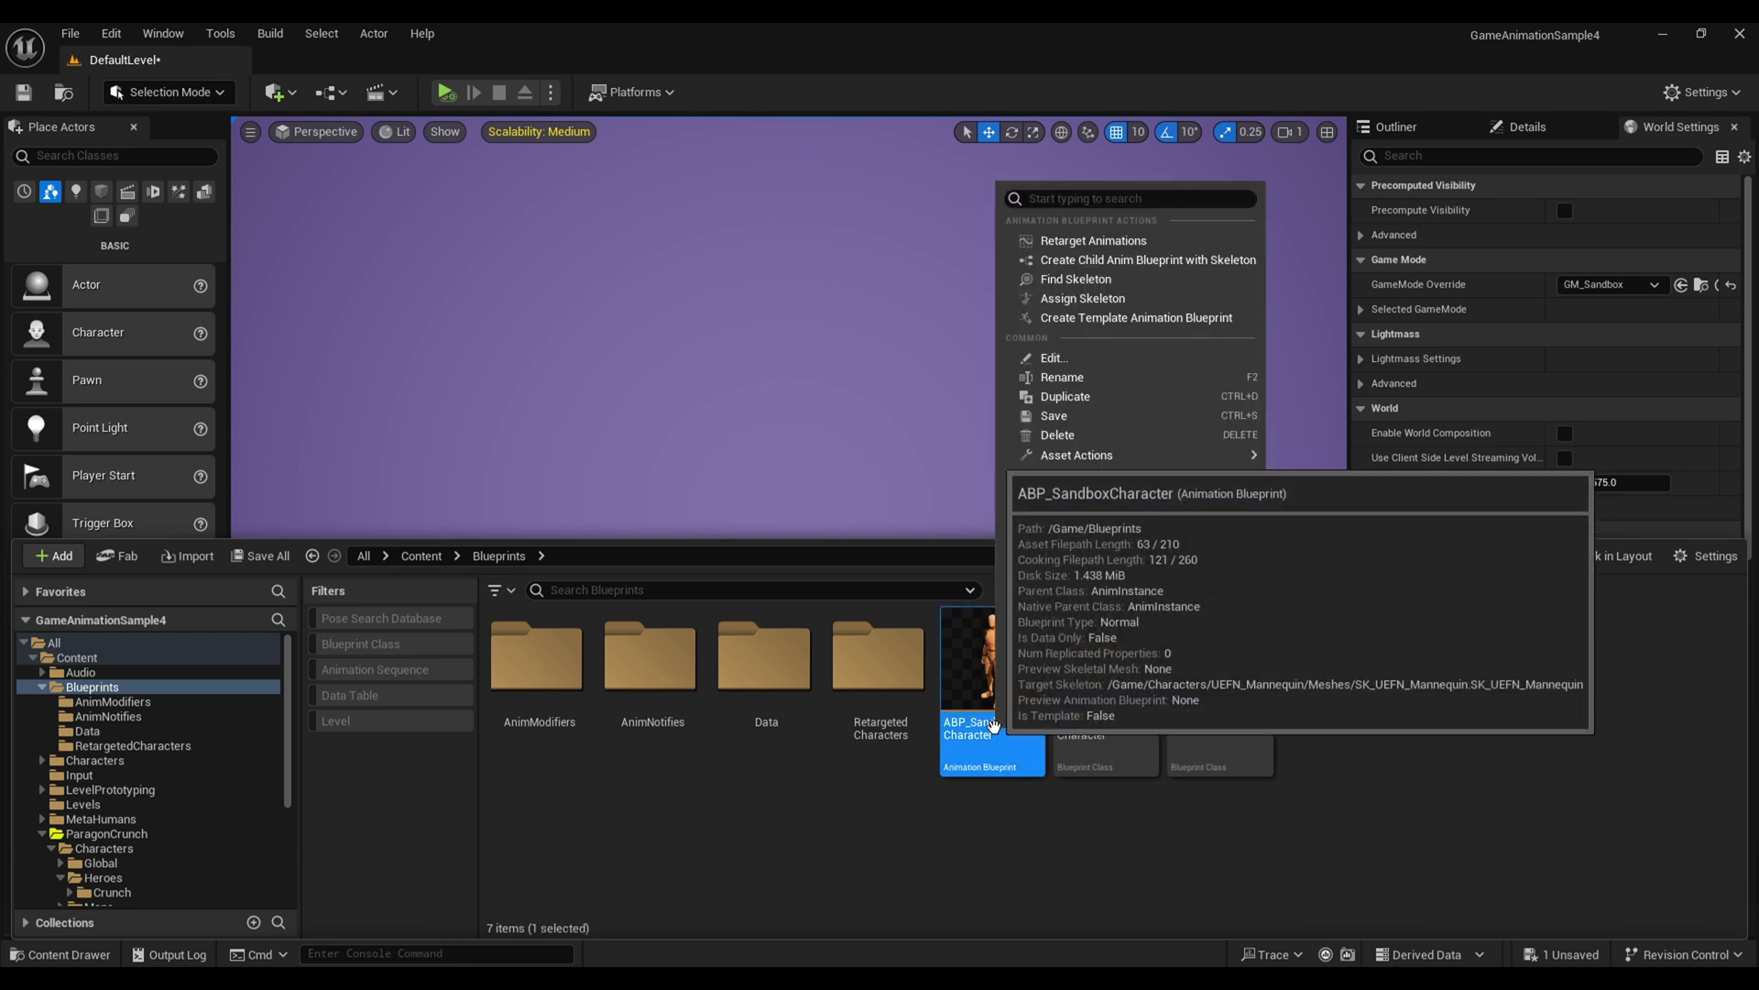
left_click(1050, 244)
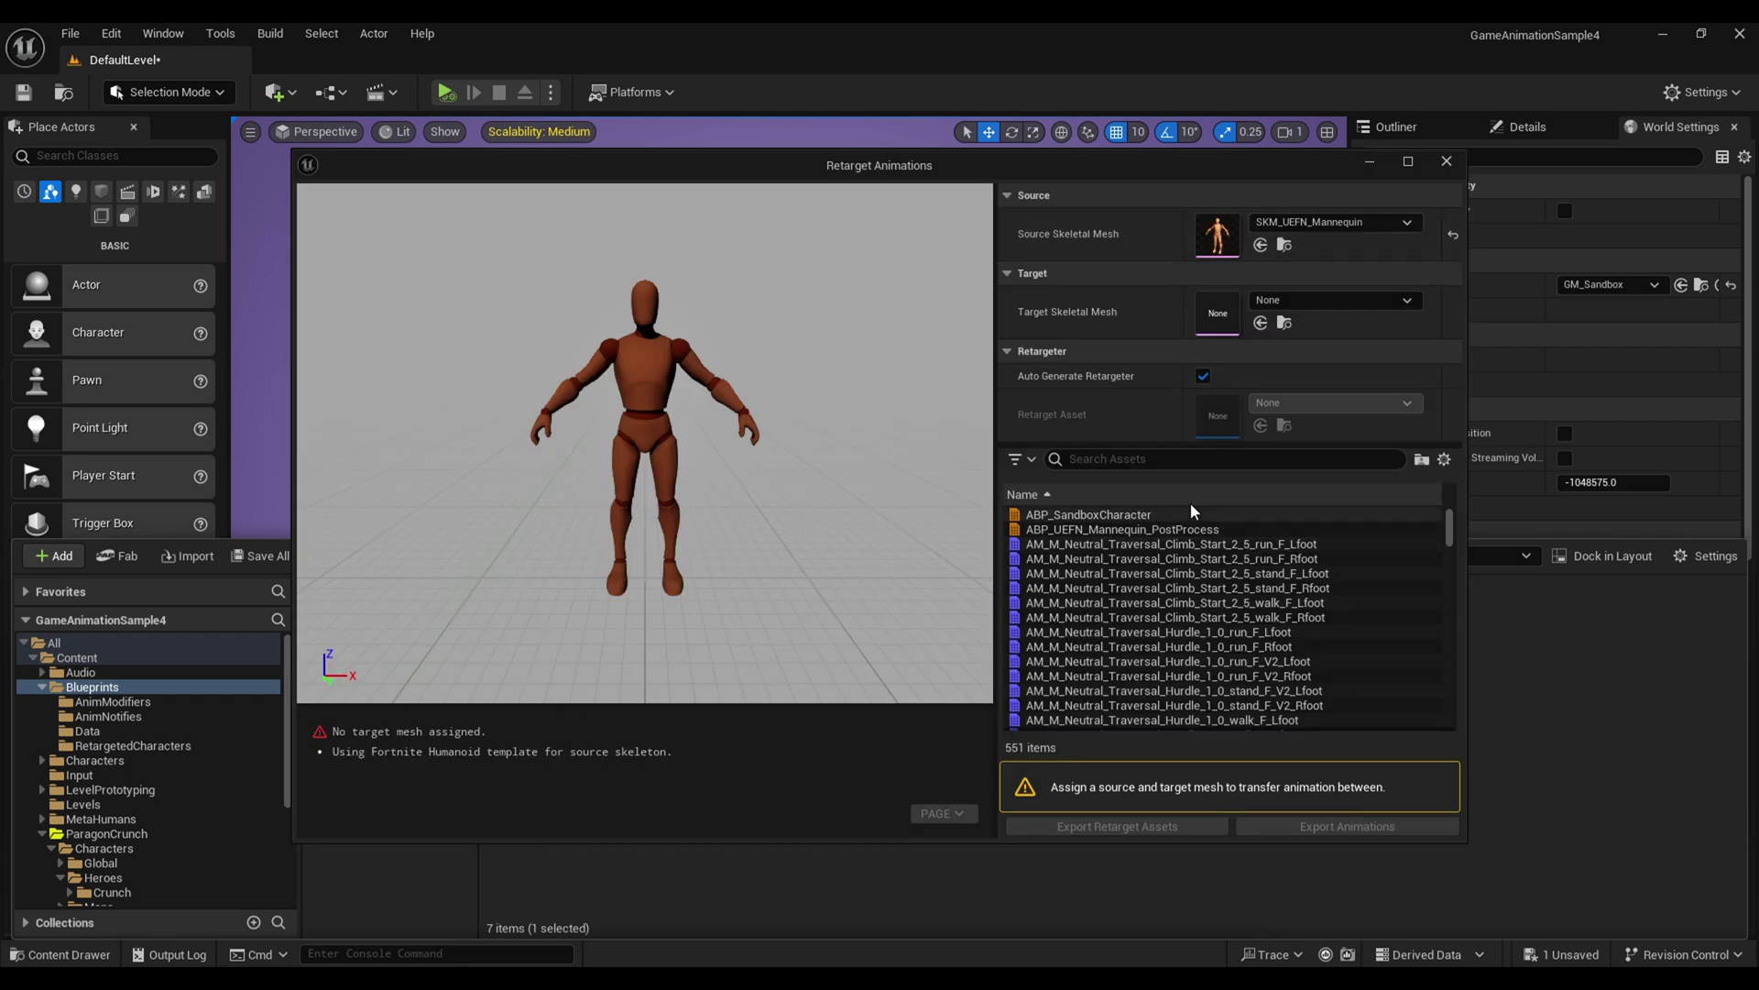
left_click(1334, 303)
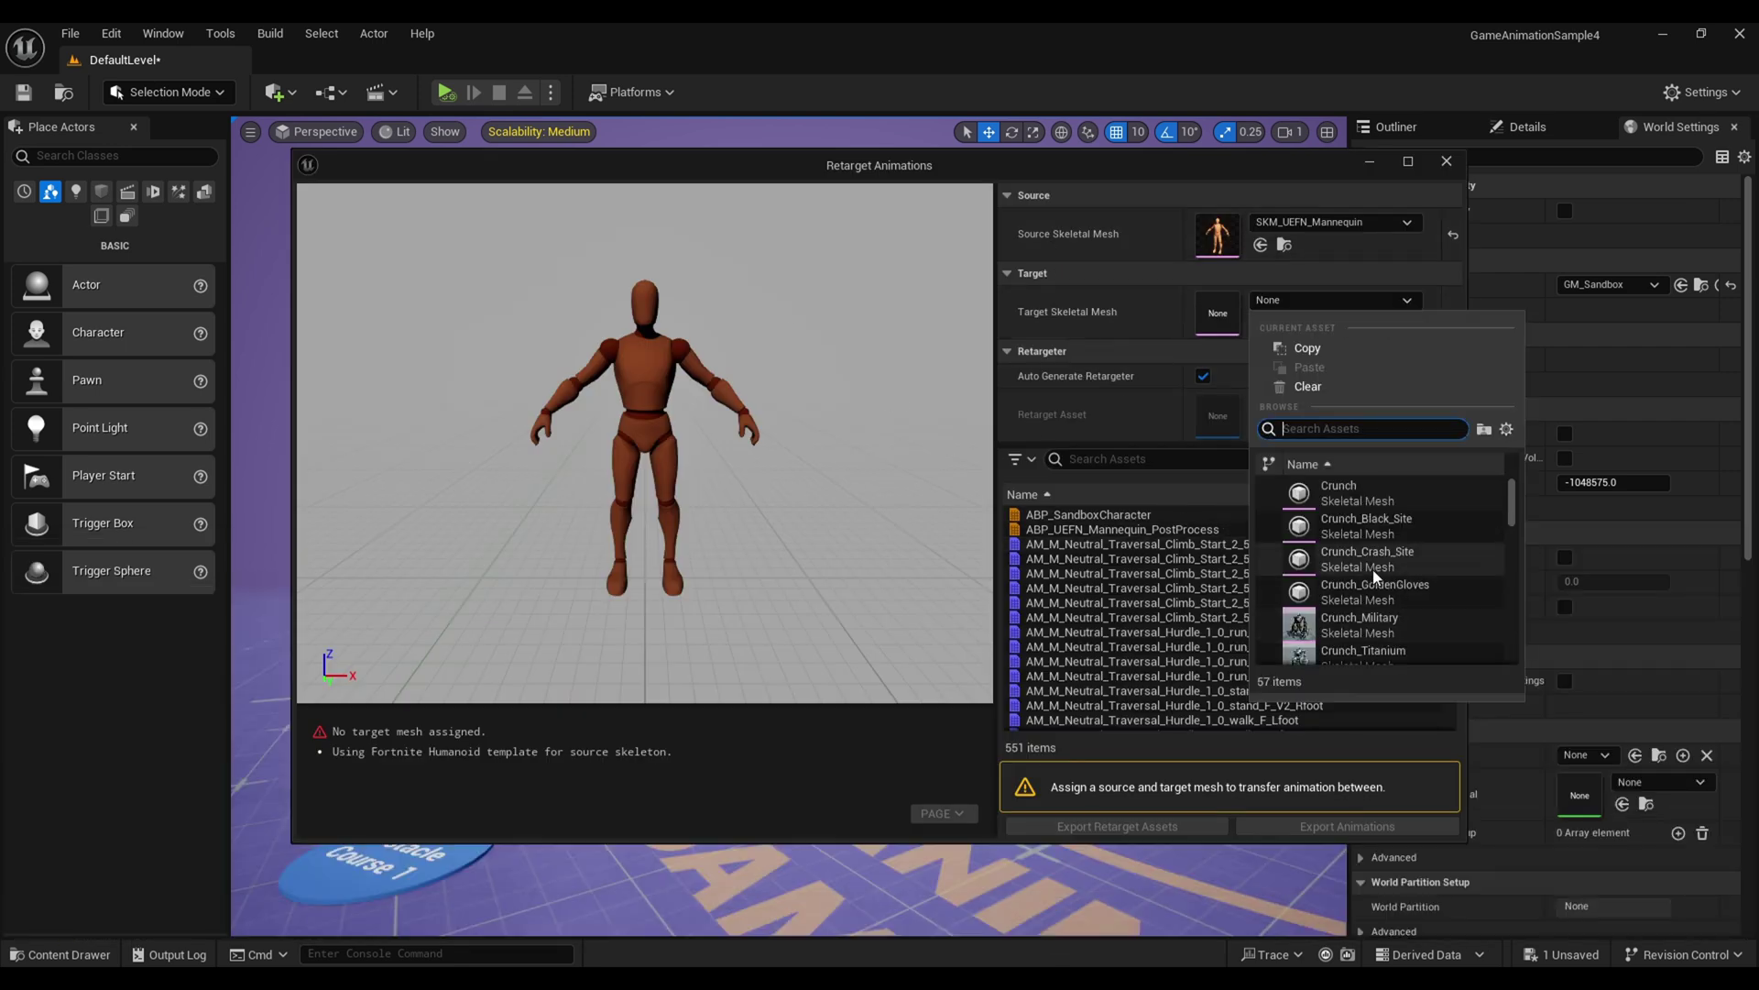
scroll(1370, 575, "down", 2)
scroll(1370, 576, "down", 2)
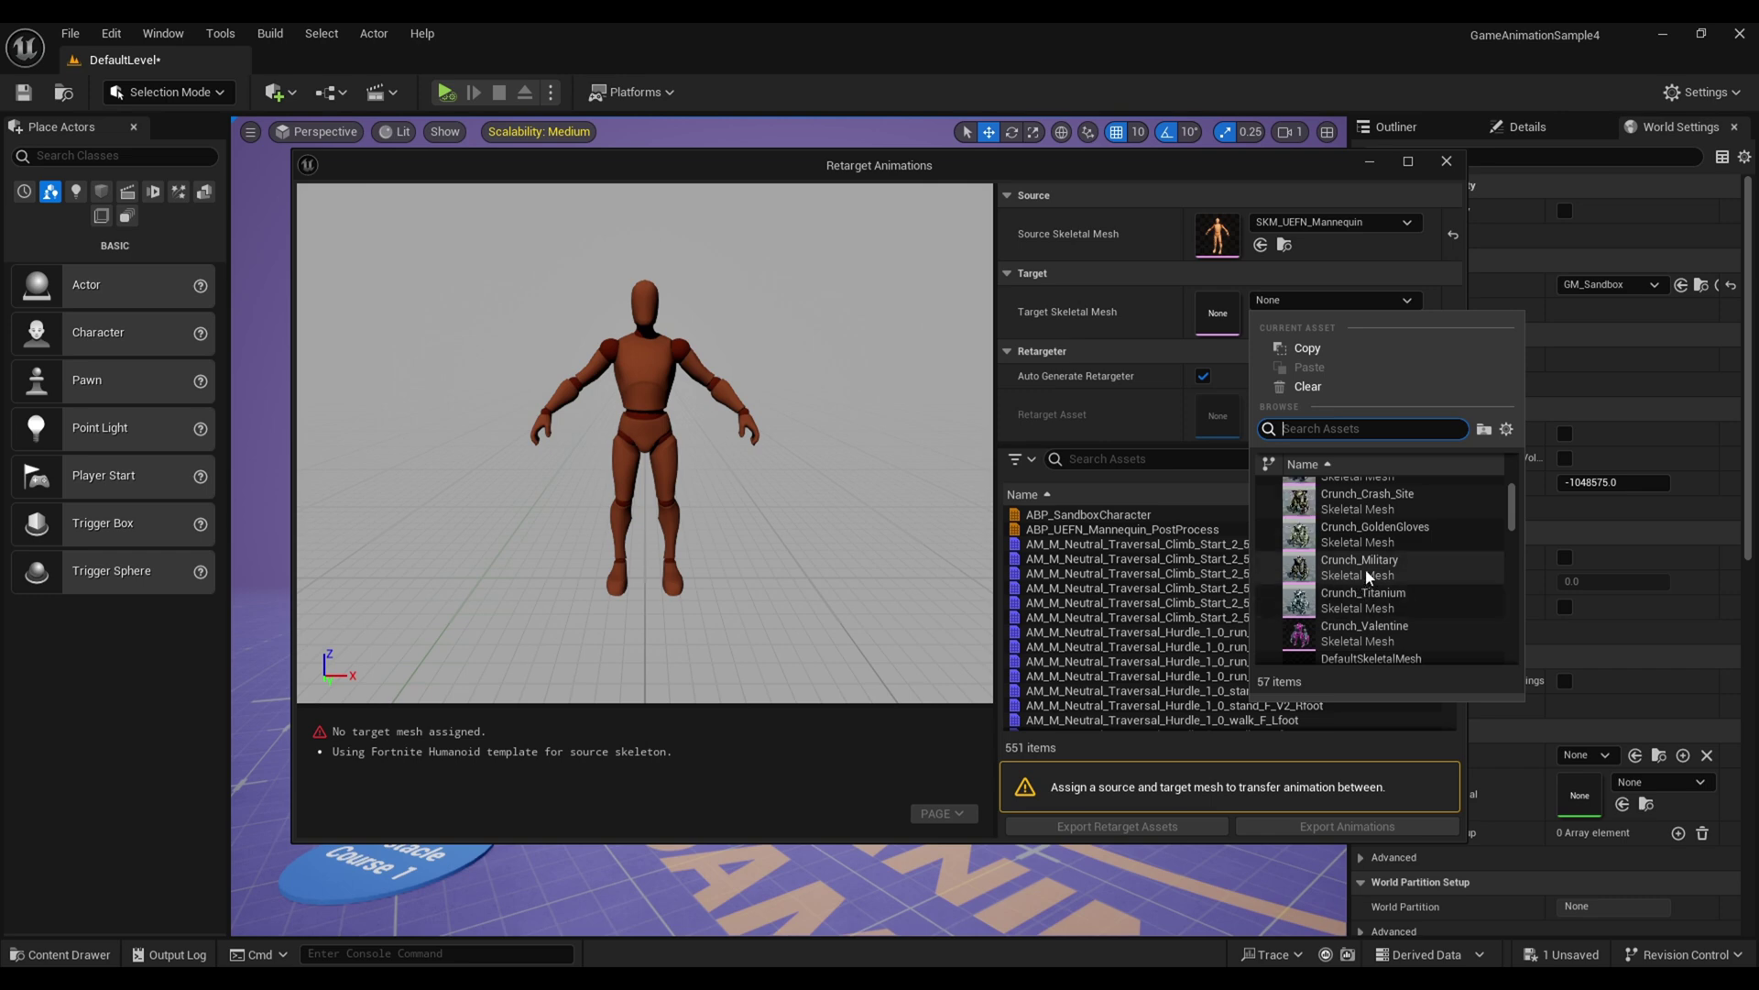
left_click(1365, 567)
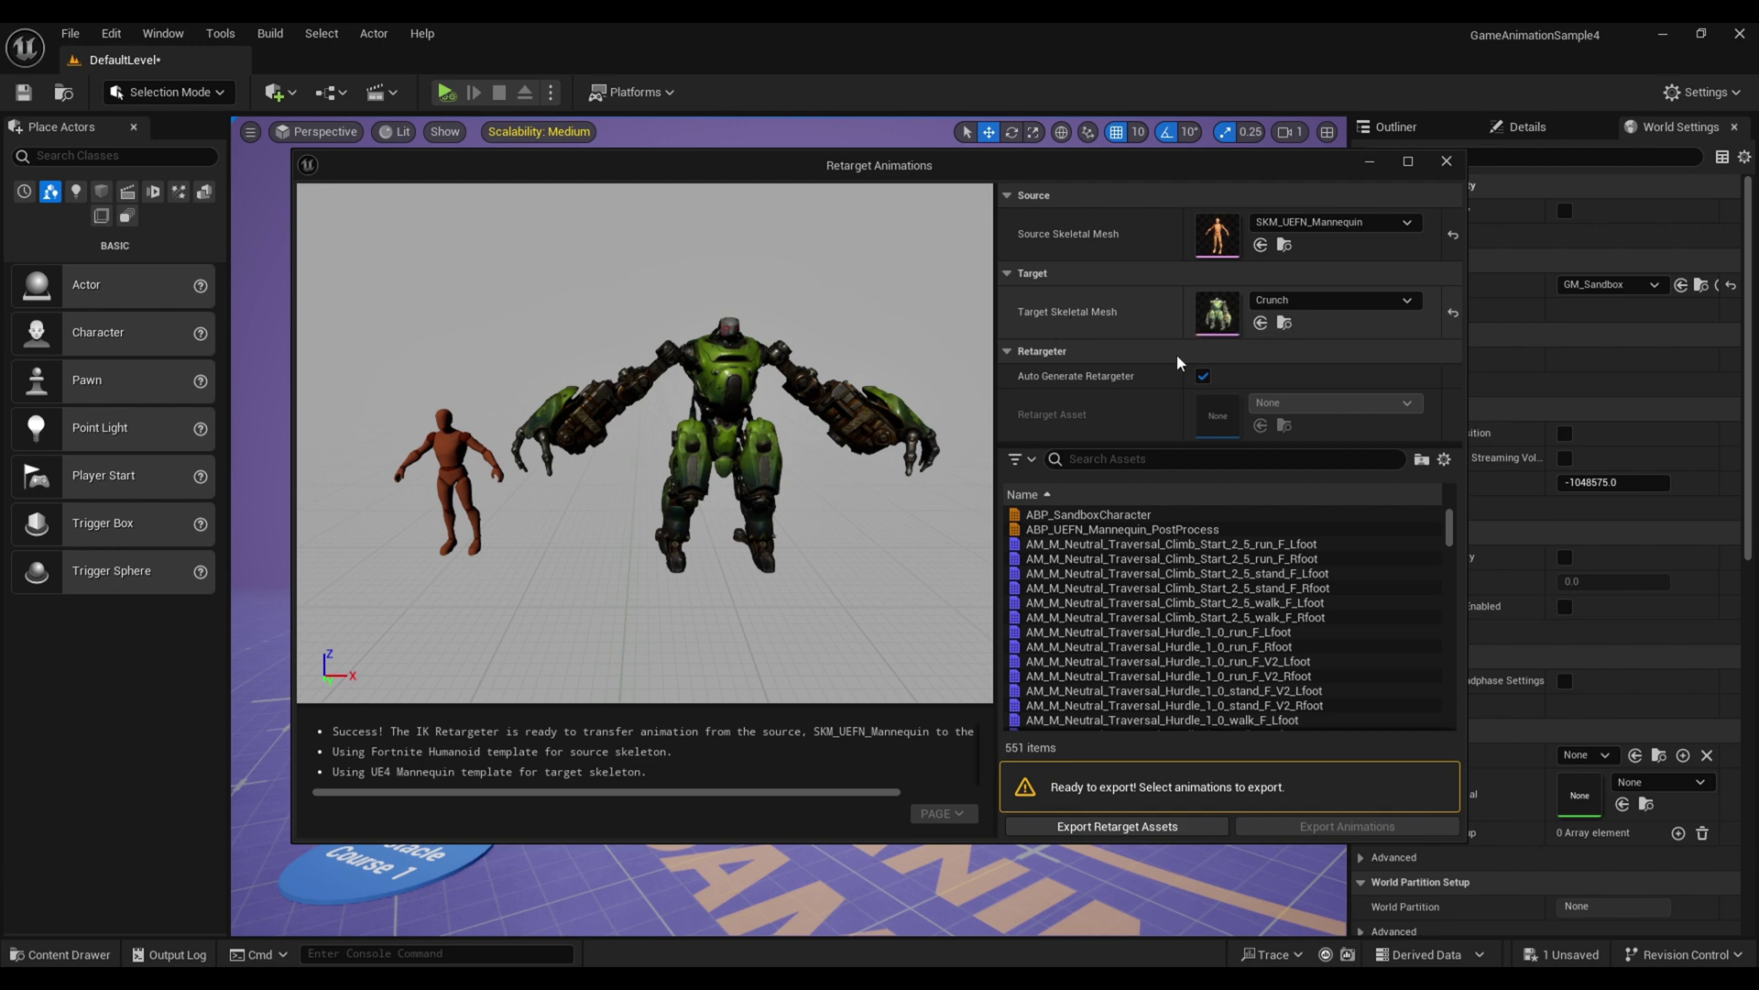
left_click(1125, 586)
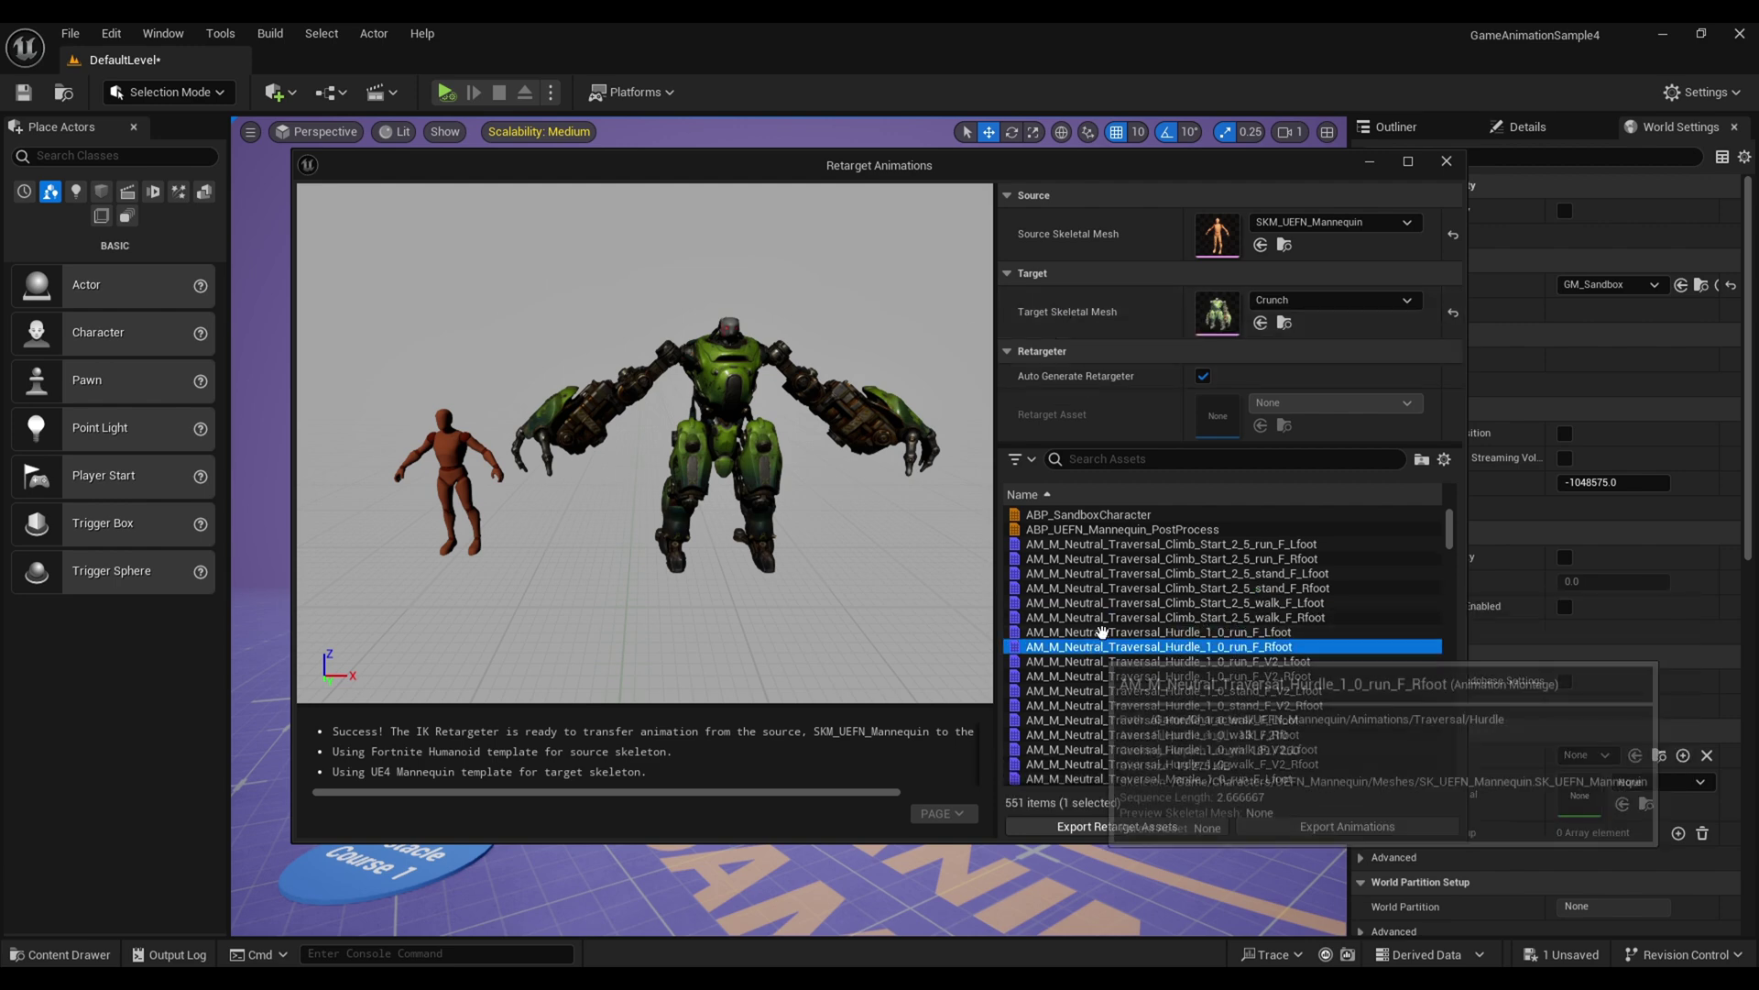
left_click(1325, 498)
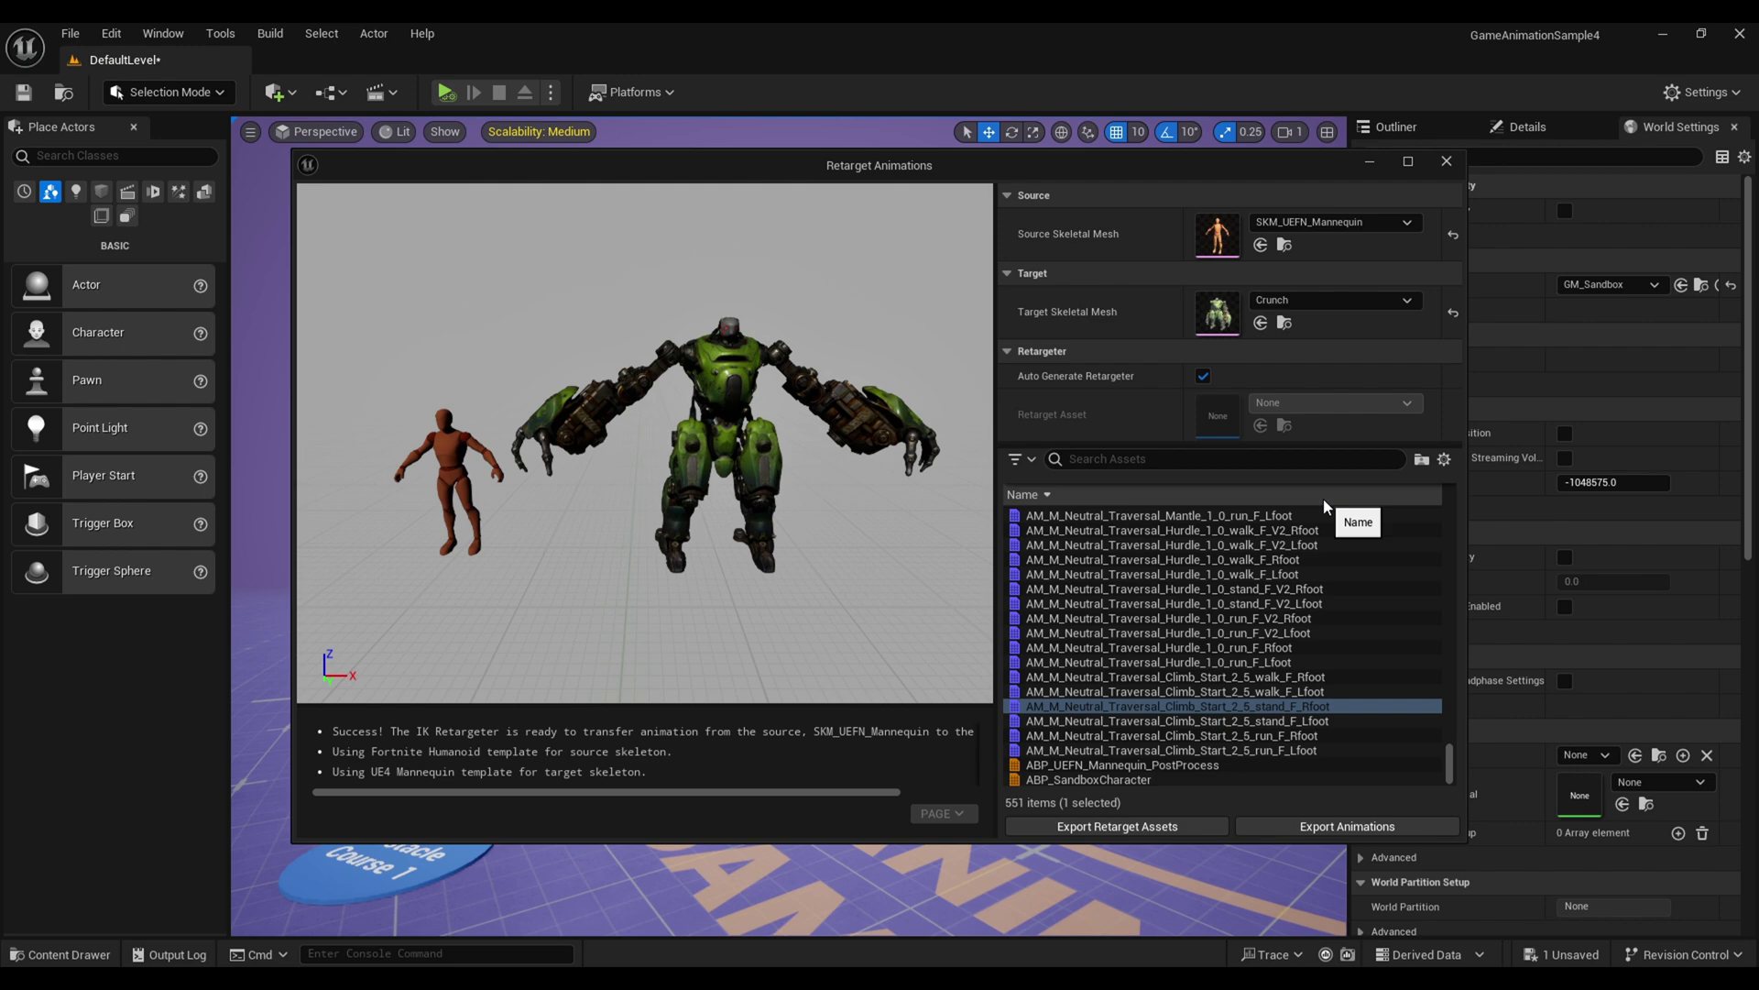
left_click(1105, 829)
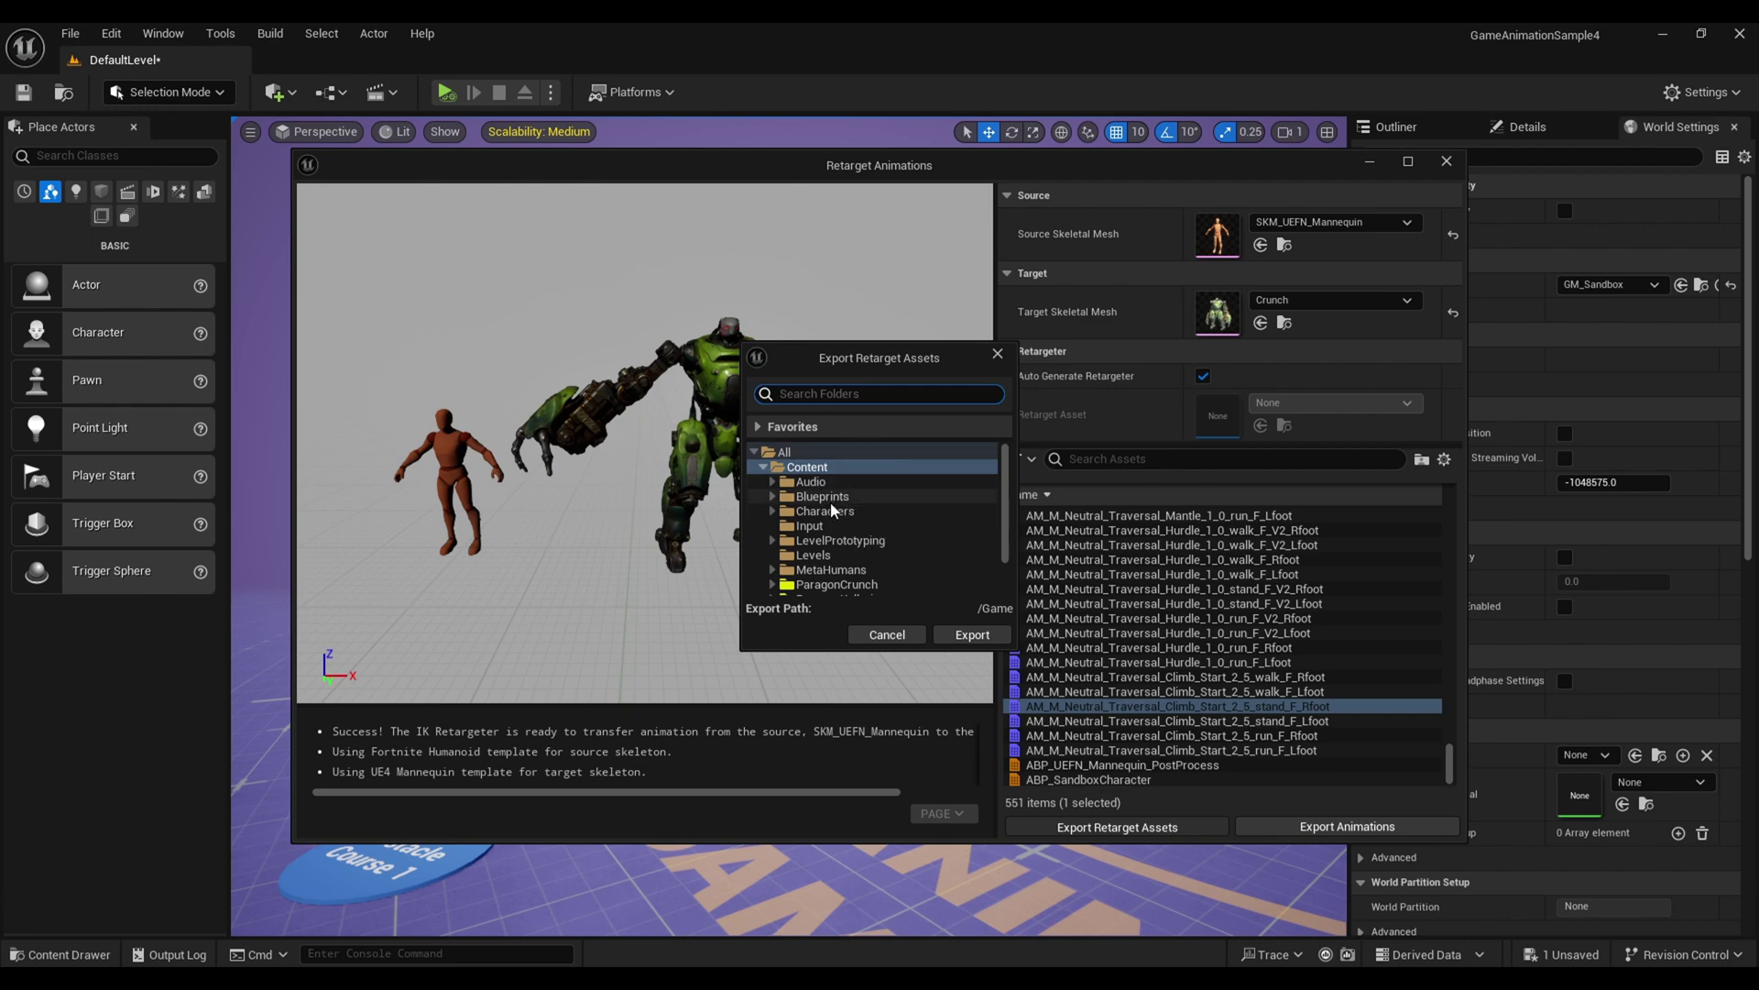
- Export the retarget assets into the Characters folder and enlarge the asset thumbnails
left_click(879, 511)
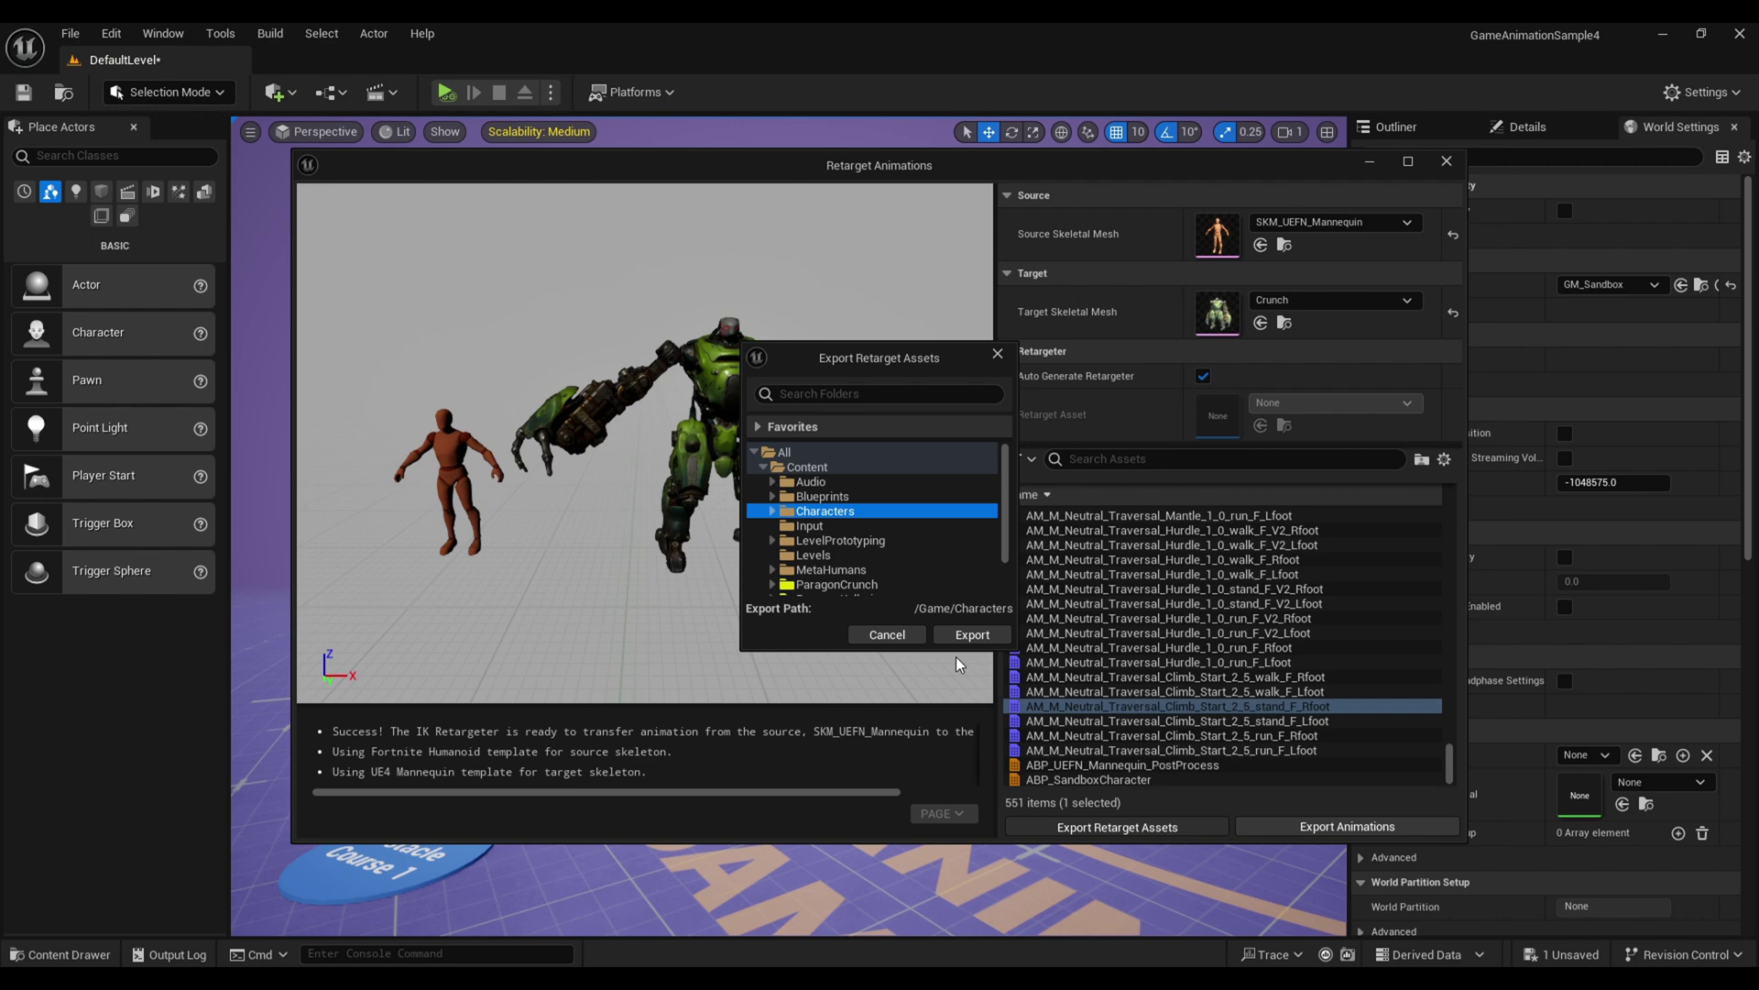
left_click(980, 636)
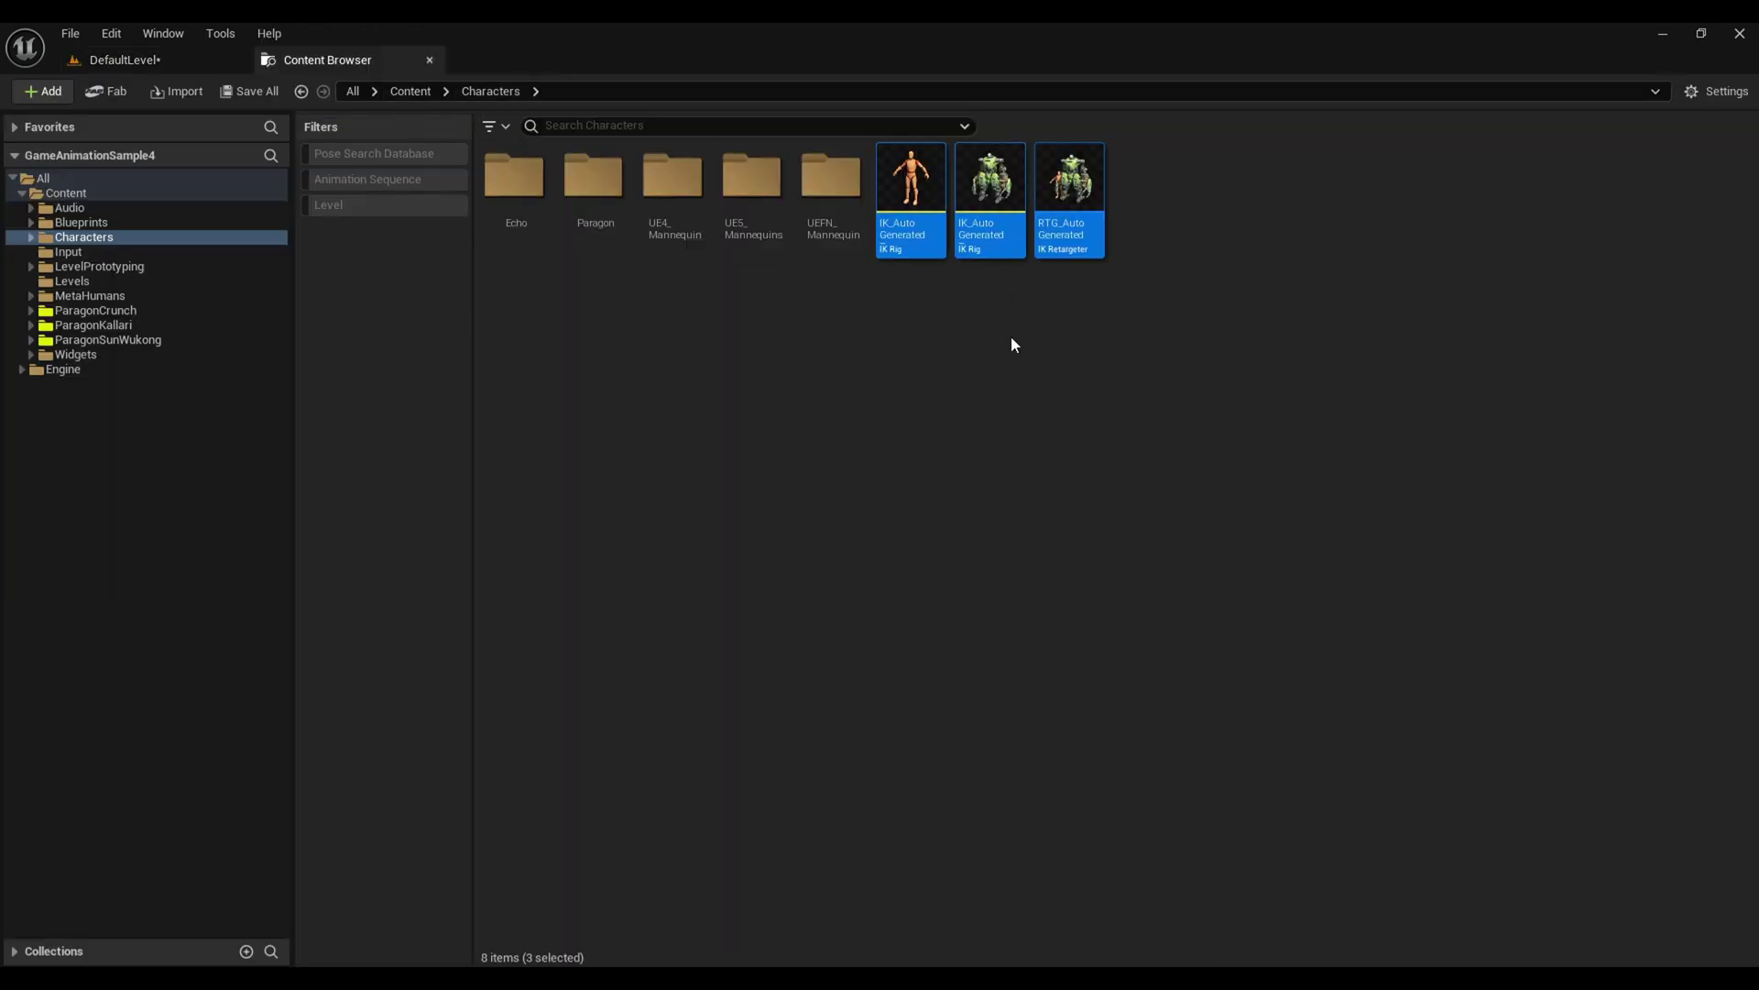
left_click(1245, 477)
- Inspect the new IK_AutoGeneratedSource rig and RTG_AutoGenerated retargeter assets
left_click(1086, 291)
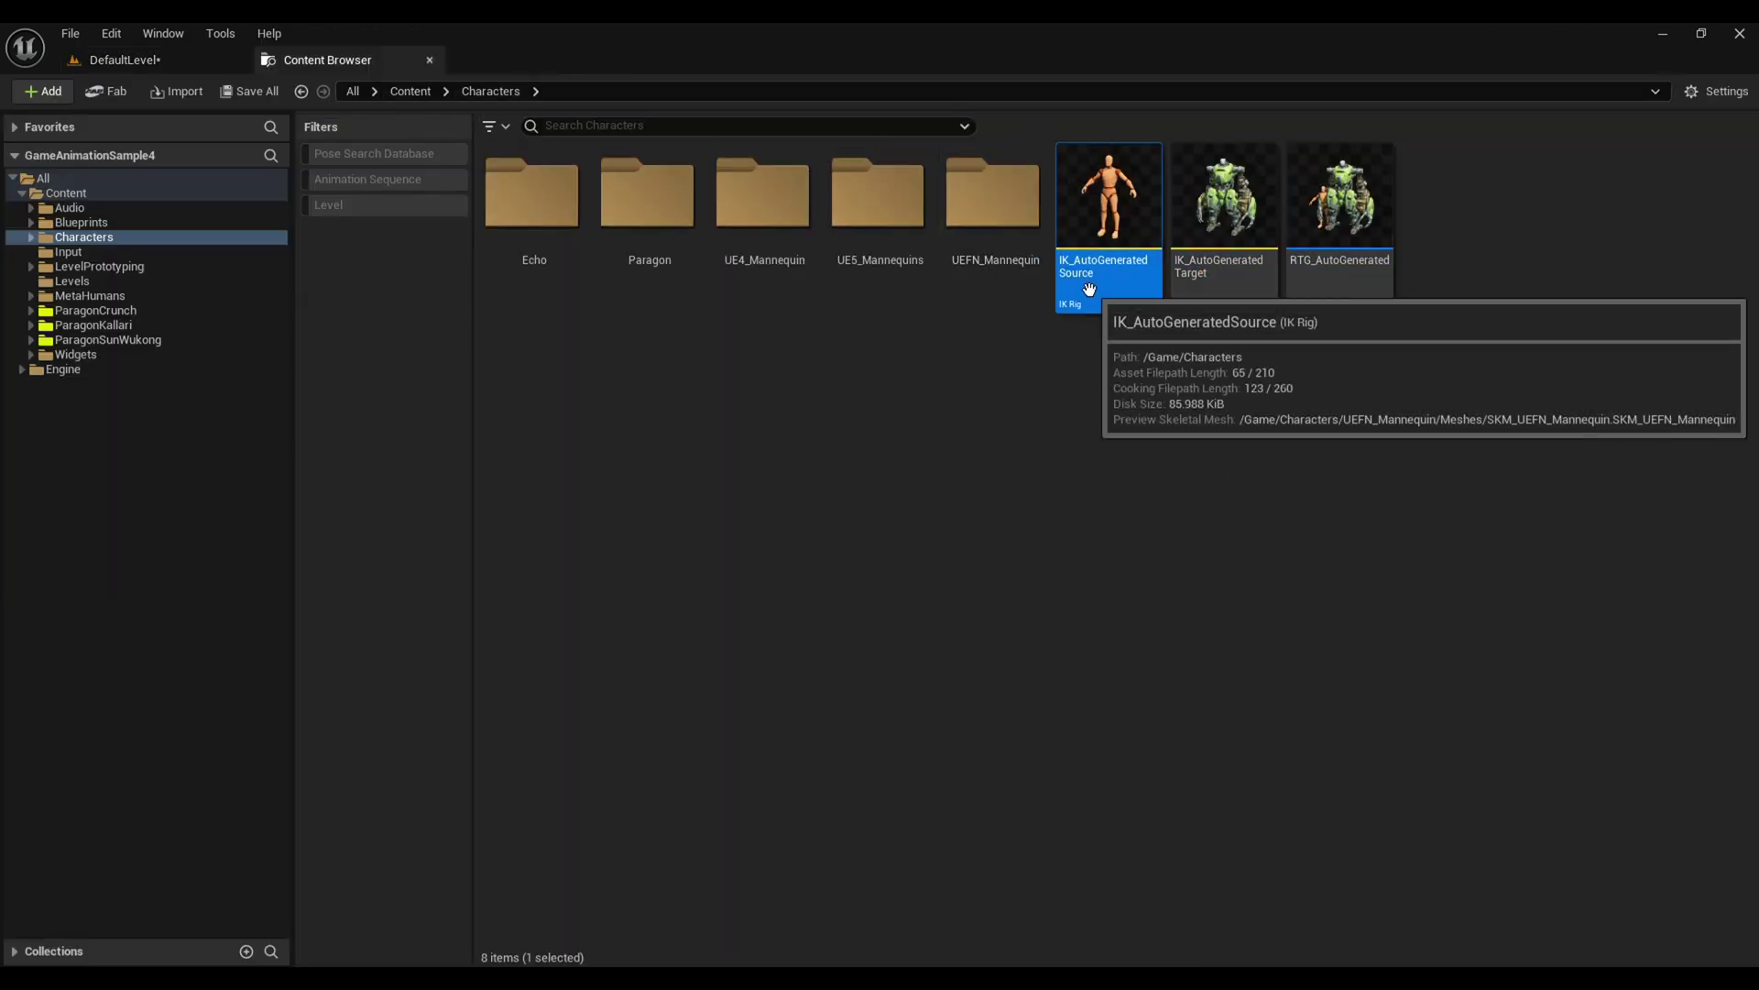
left_click(1128, 373)
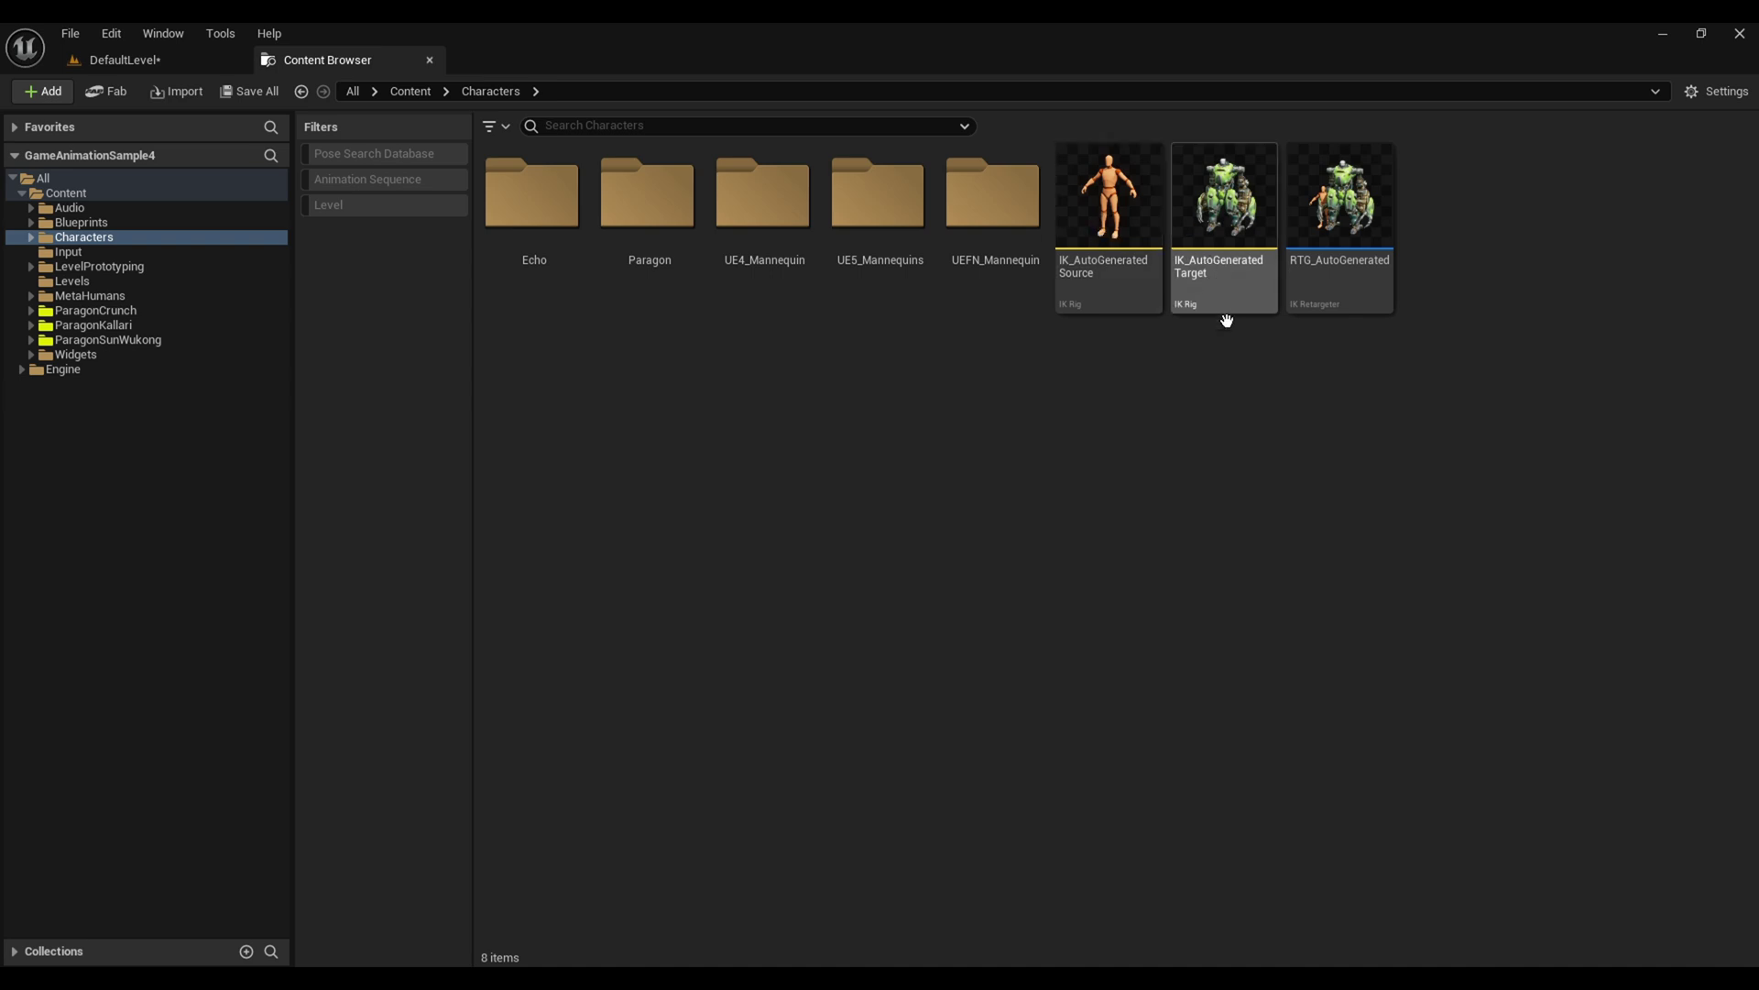
left_click(1374, 267)
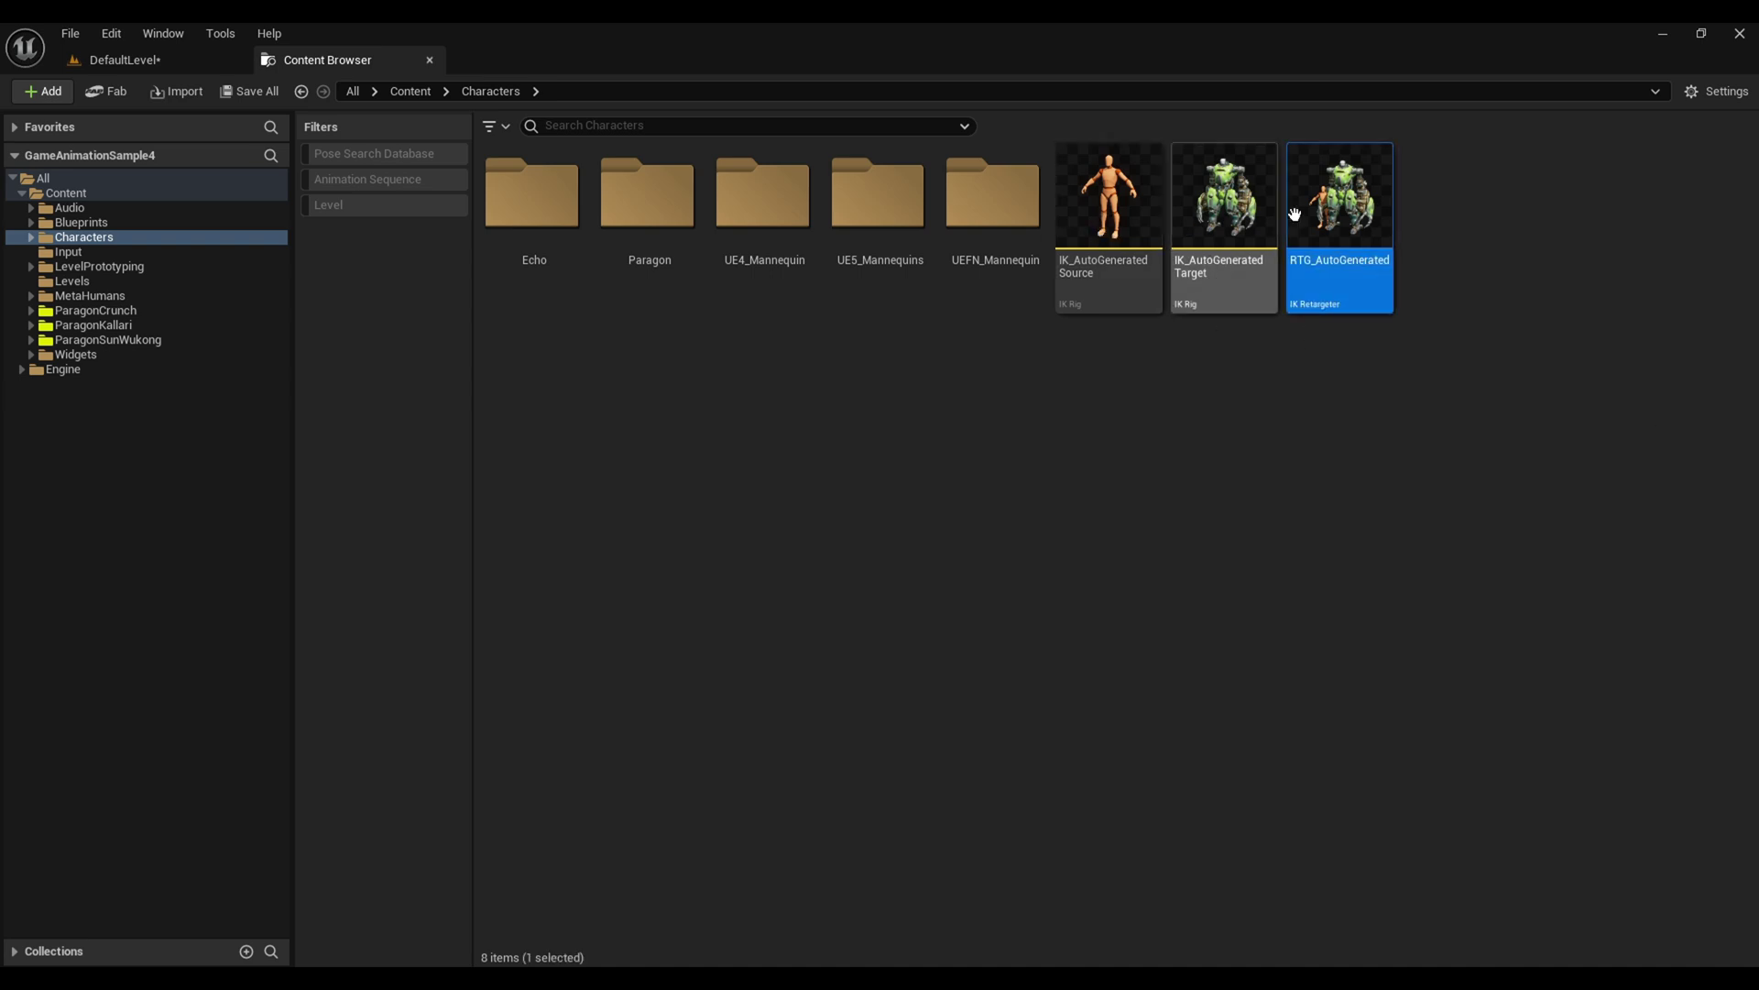
left_click(1100, 275)
left_click(1334, 283)
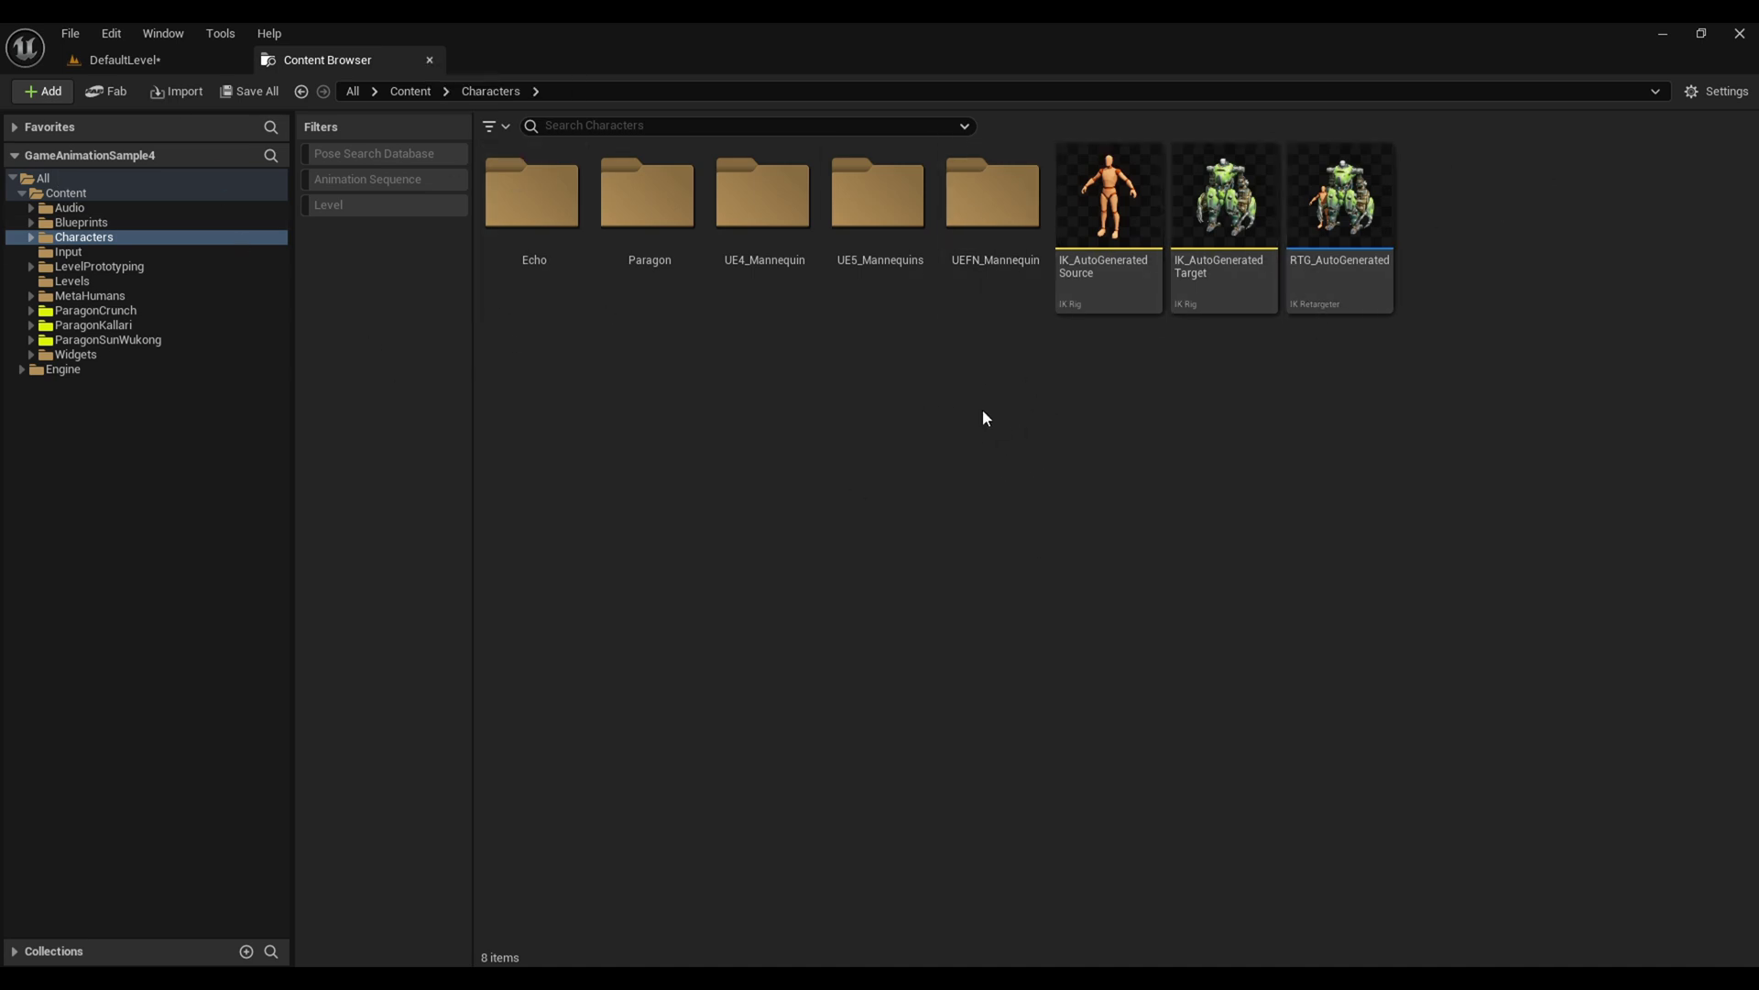
- Preview a climb-start animation on the robot in the RTG_AutoGenerated retargeter, then close it
double_click(1357, 192)
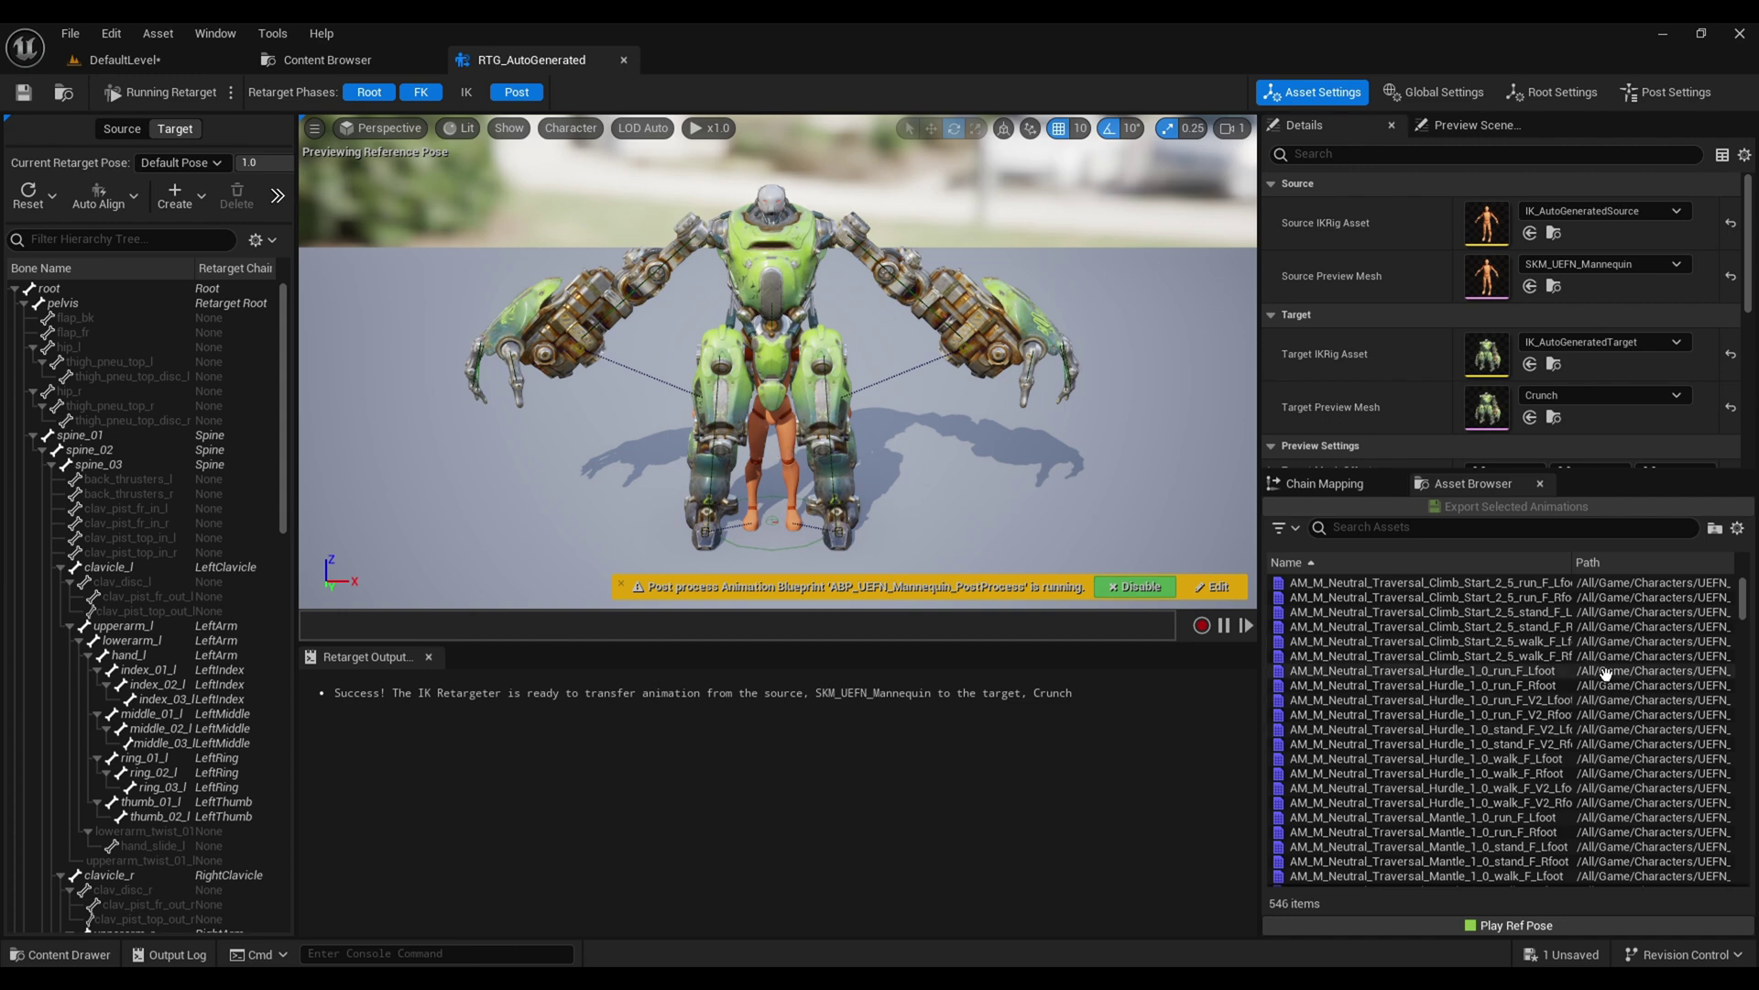
left_click(1430, 626)
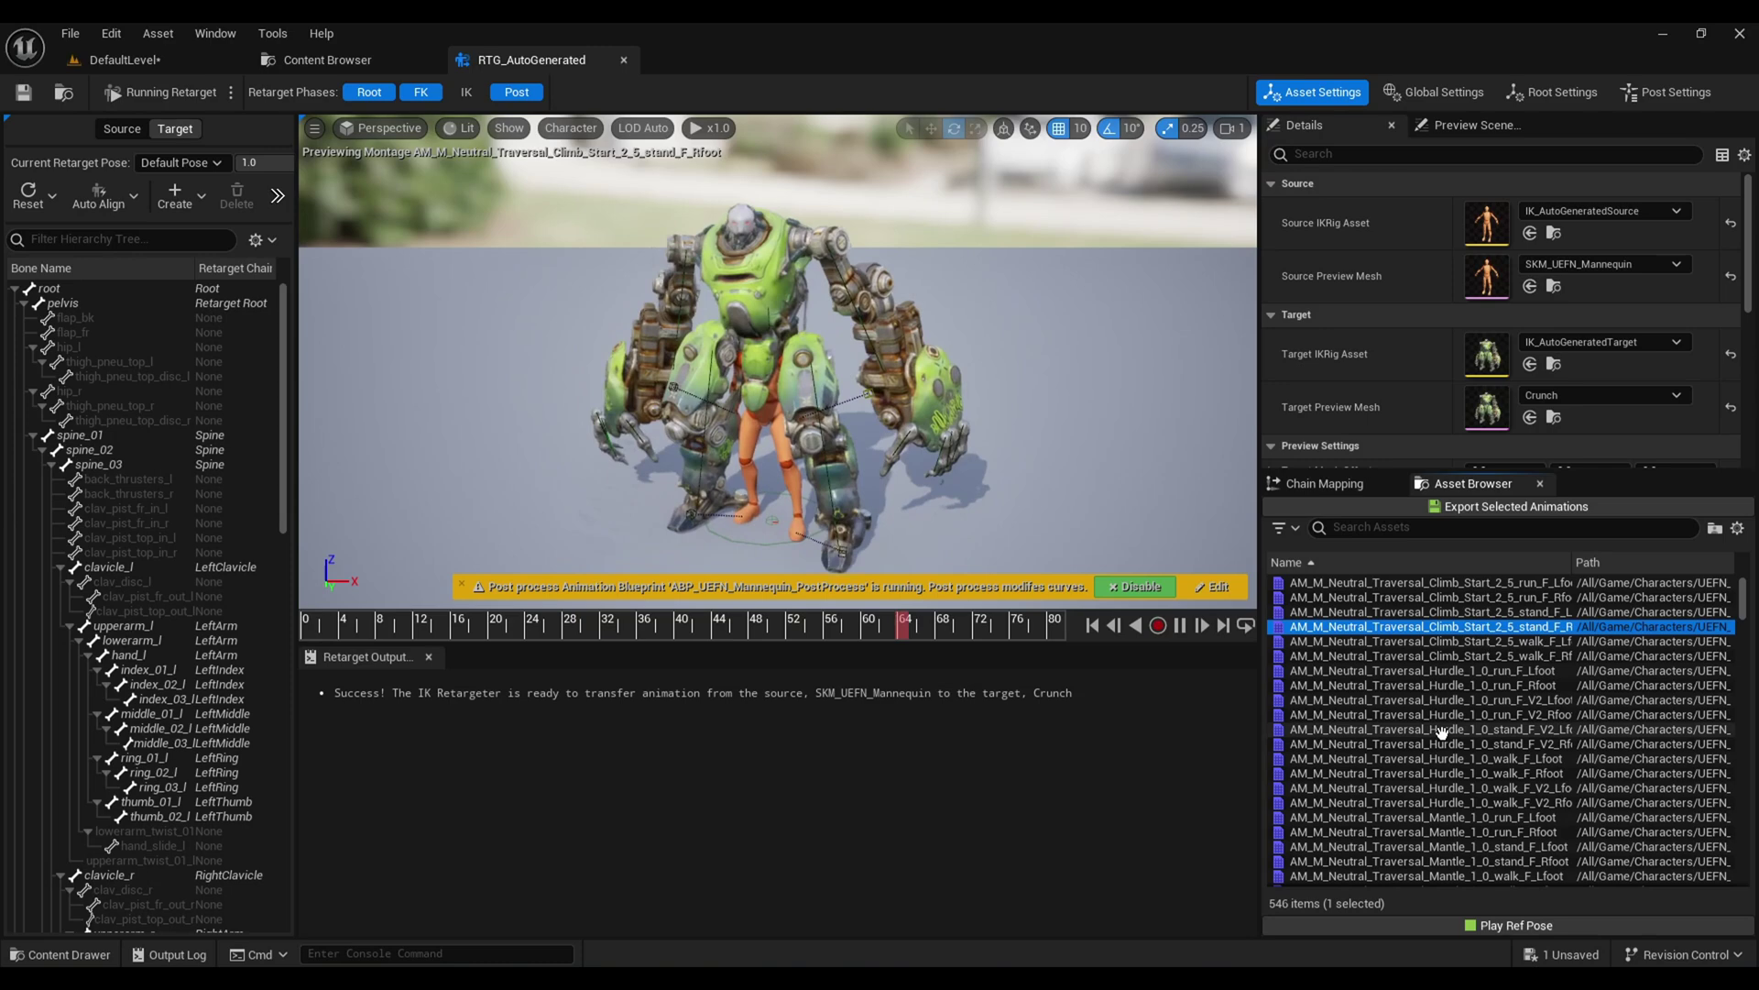
left_click(790, 646)
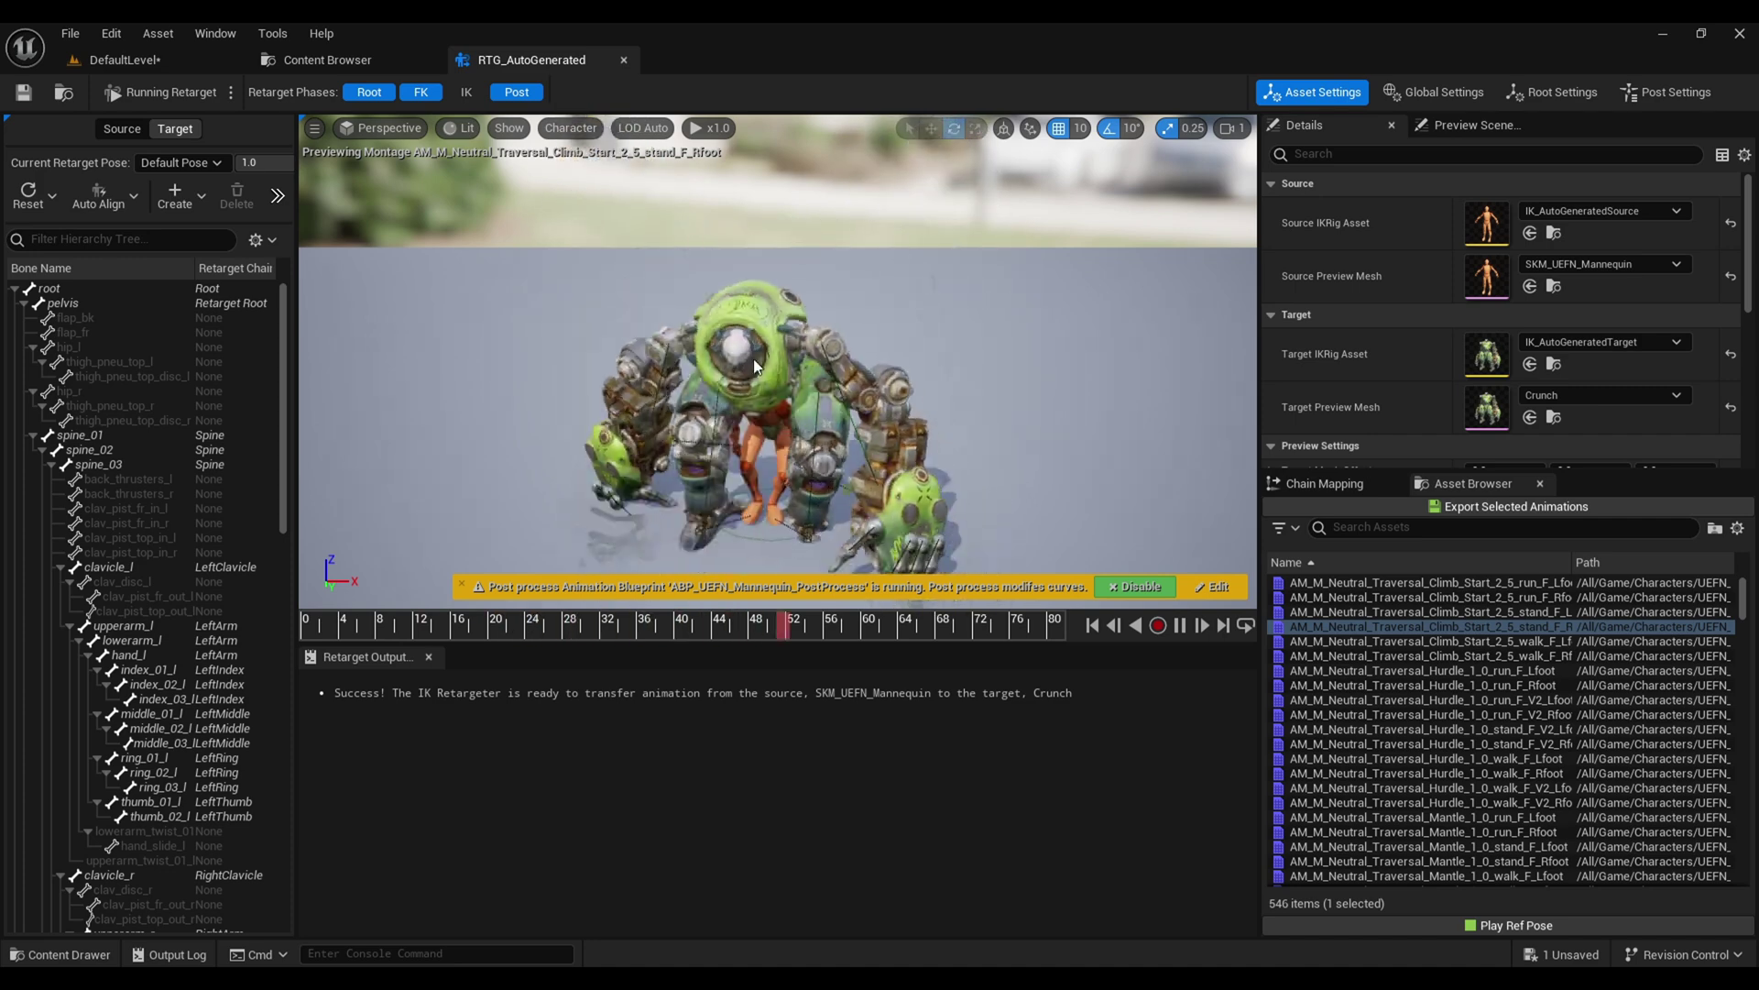
left_click(623, 59)
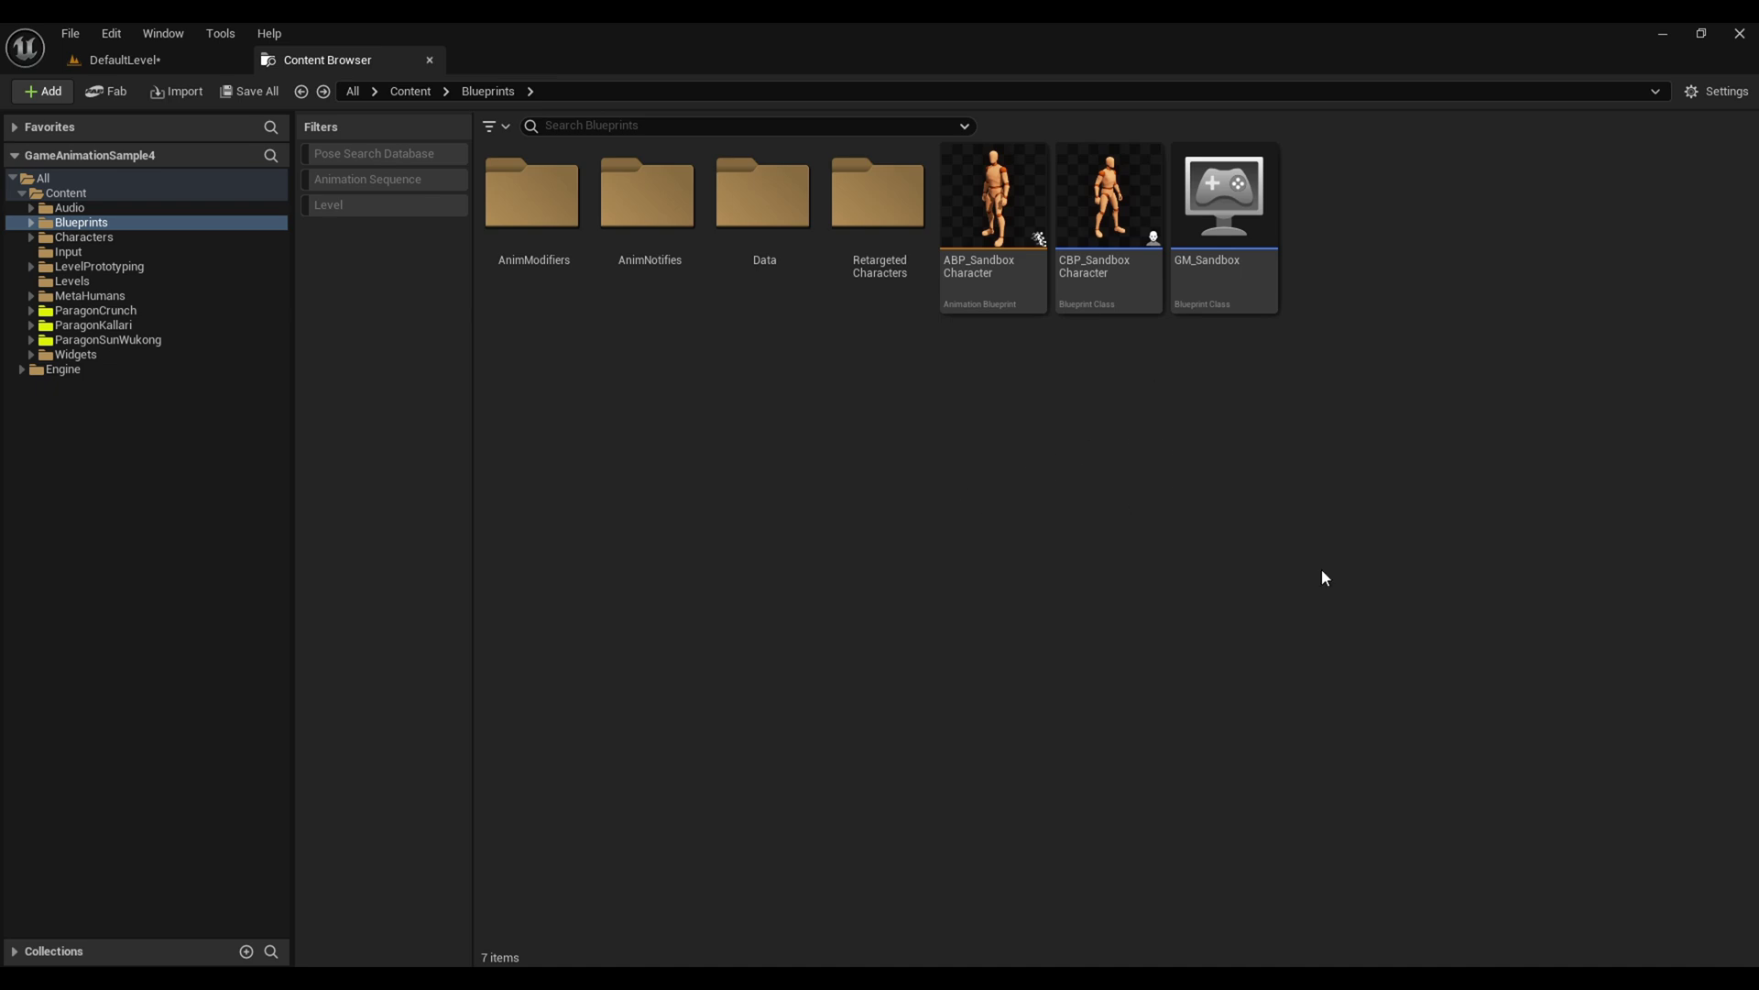
- Create a child blueprint of the sandbox character blueprint, named CBP_ROBOT
left_click(1107, 274)
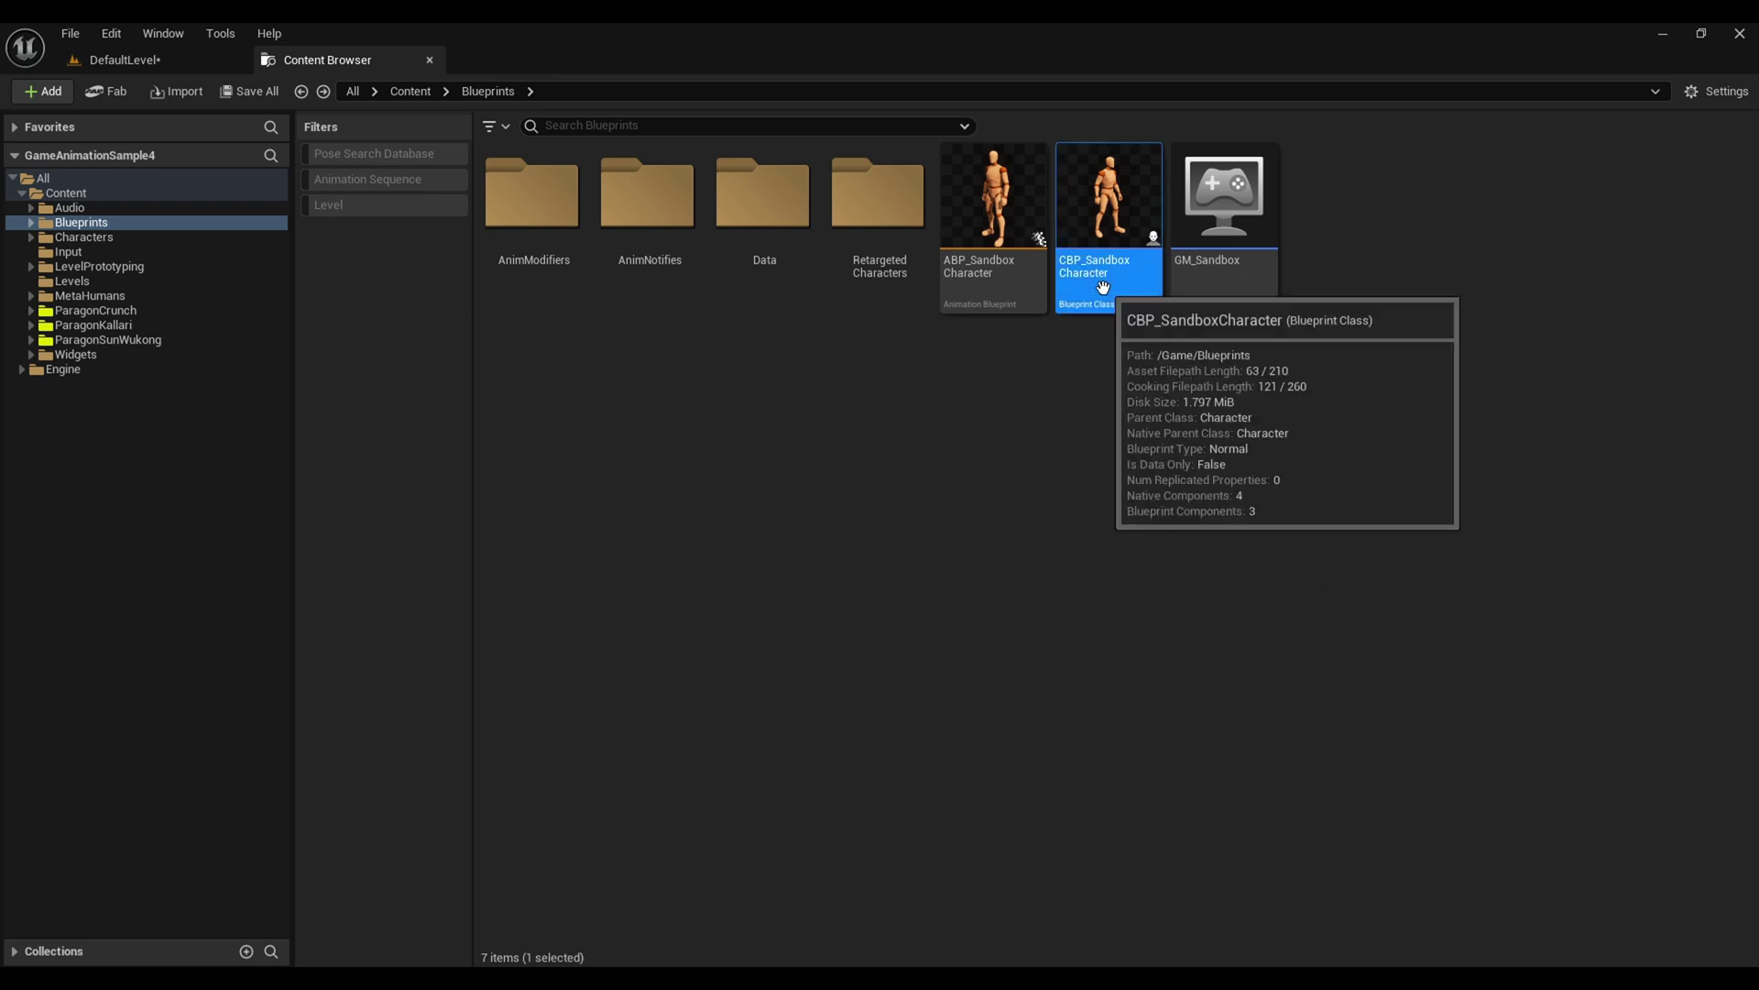
right_click(1106, 226)
left_click(1169, 277)
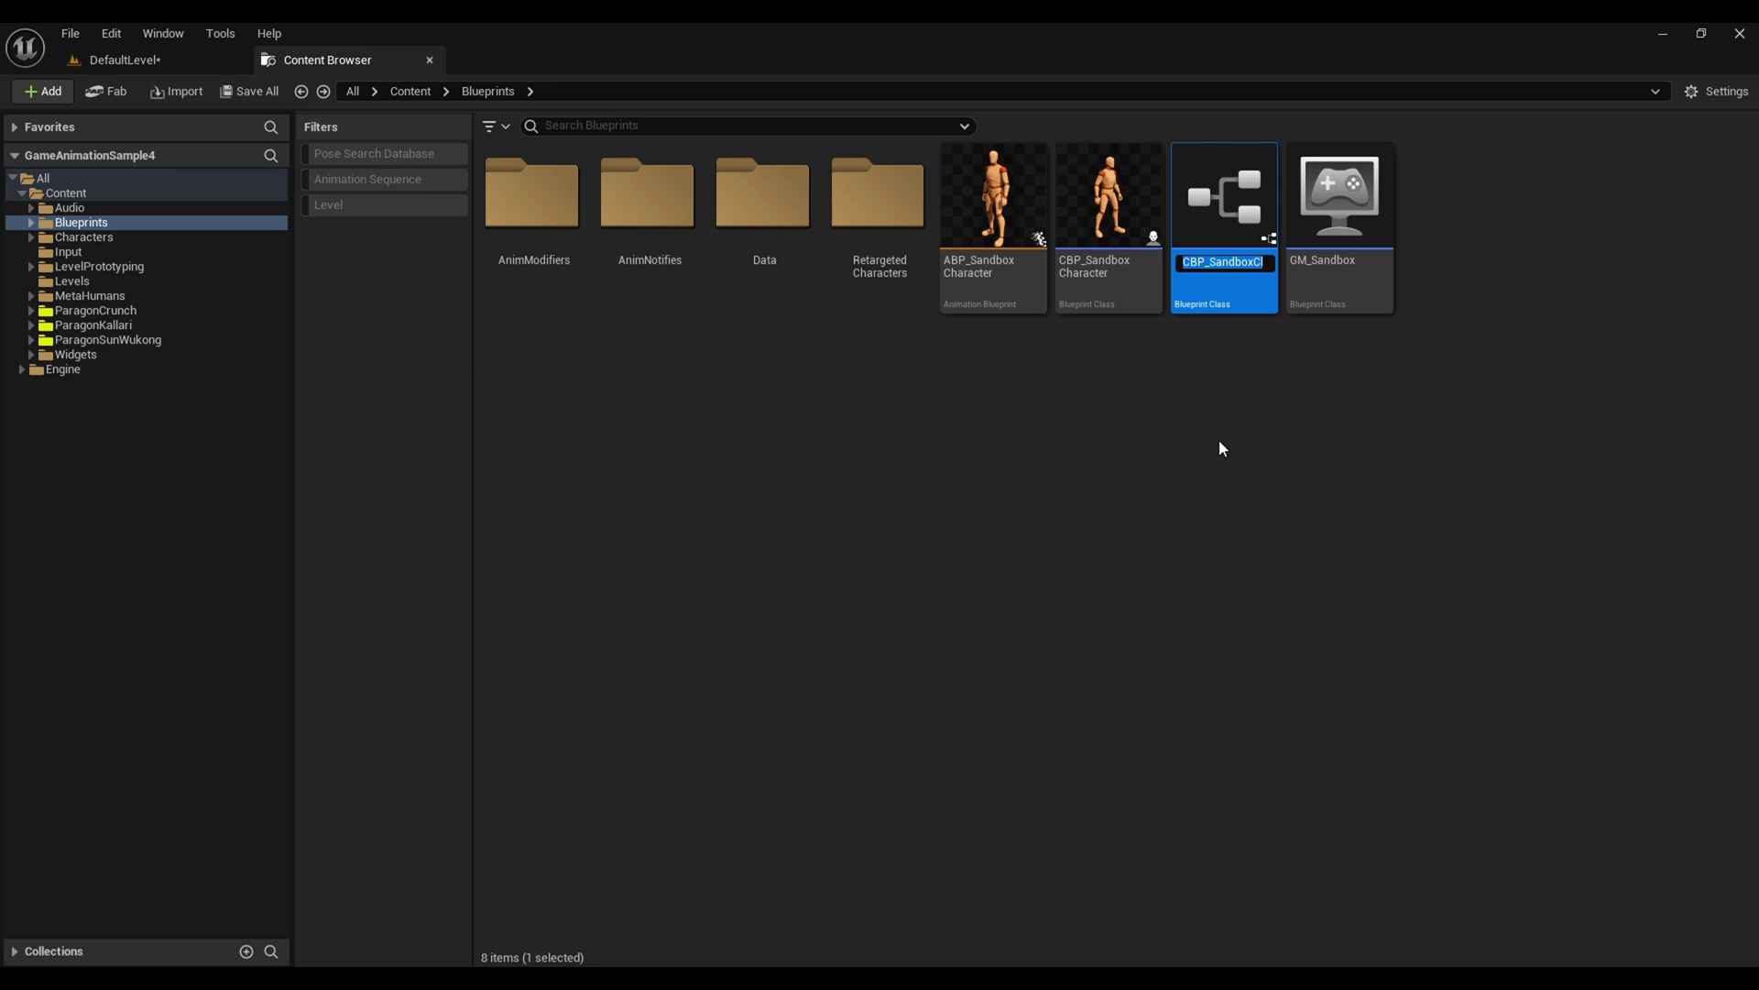
key("End")
key("BackSpace")
key("BackSpace")
key("BackSpace")
key("BackSpace")
key("BackSpace")
key("BackSpace")
key("BackSpace")
key("BackSpace")
type("ROBOT")
key("Return")
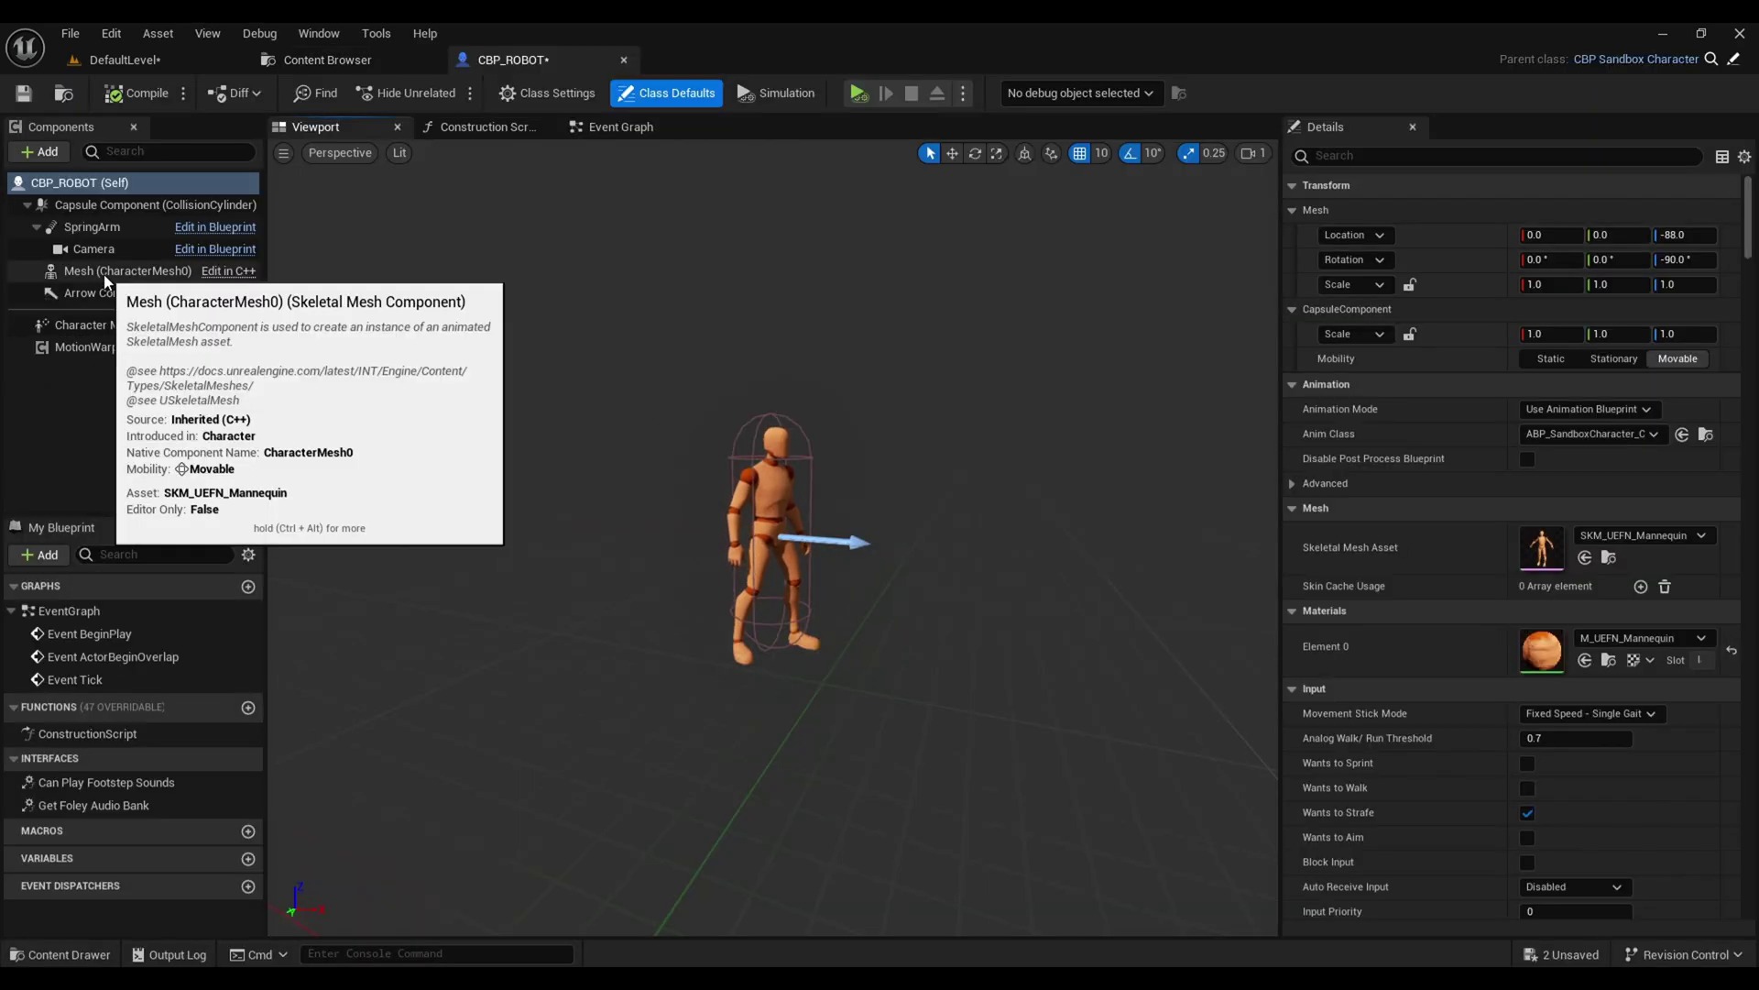
- Add a Skeletal Mesh component named Robote under Mesh, using the Crunch mesh
left_click(106, 276)
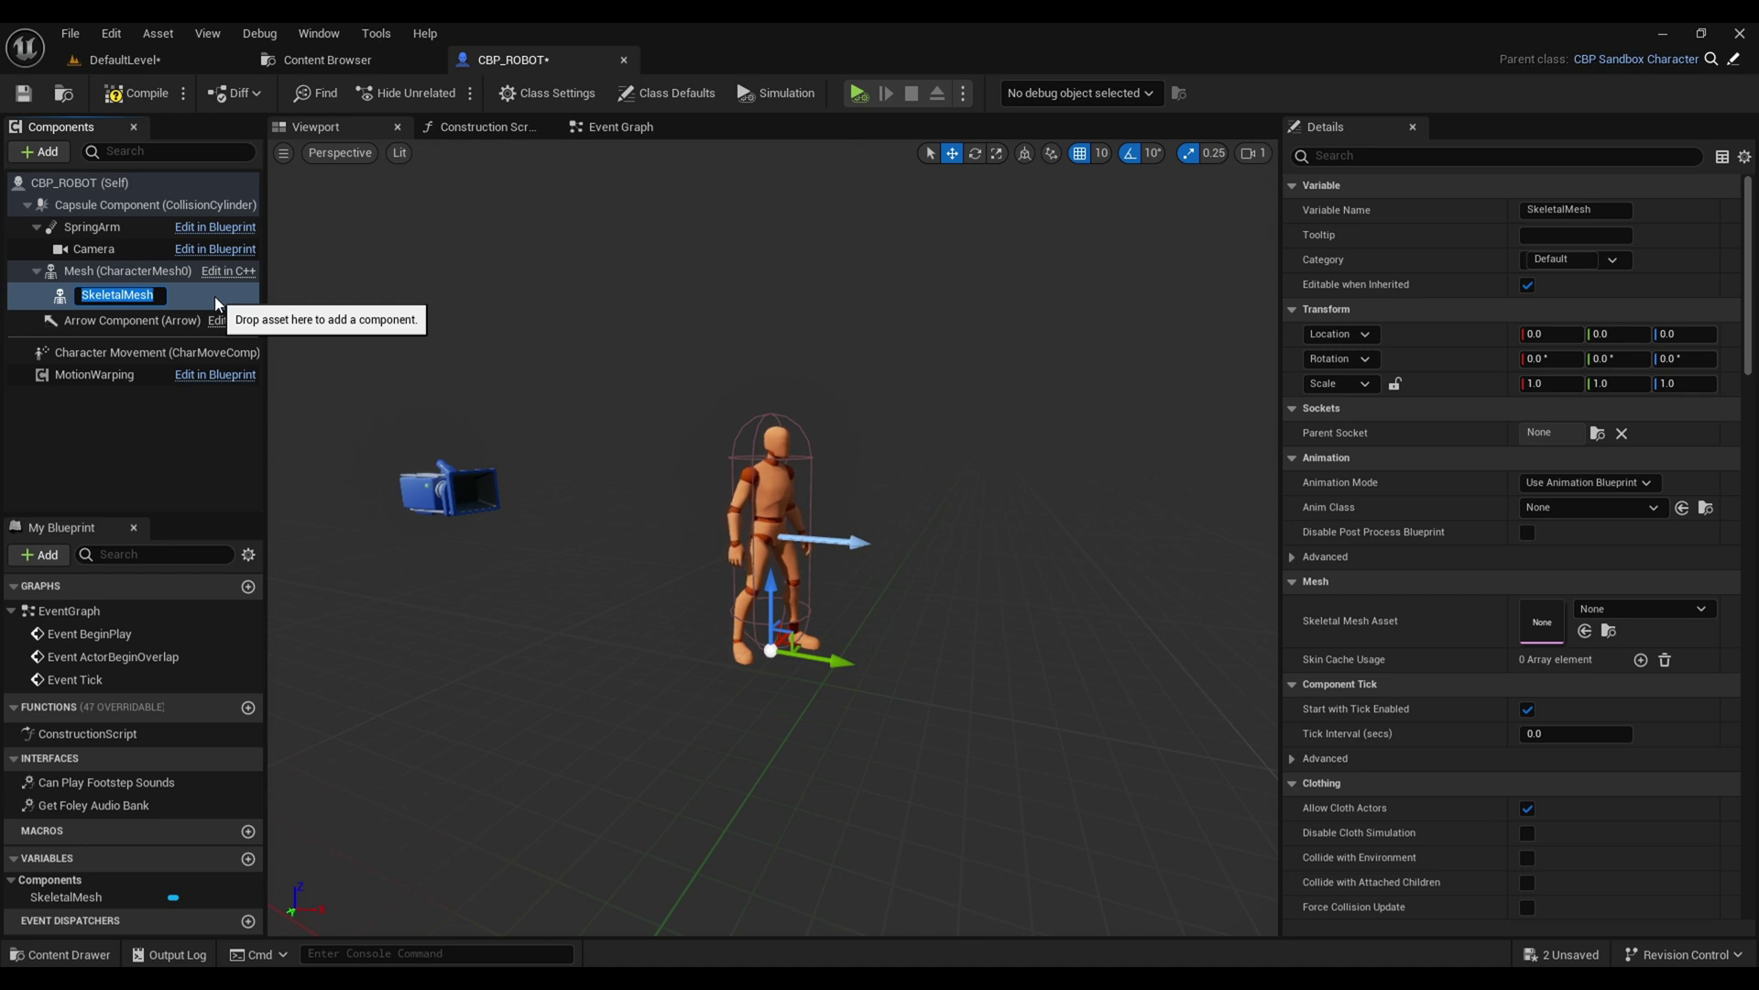
type("R")
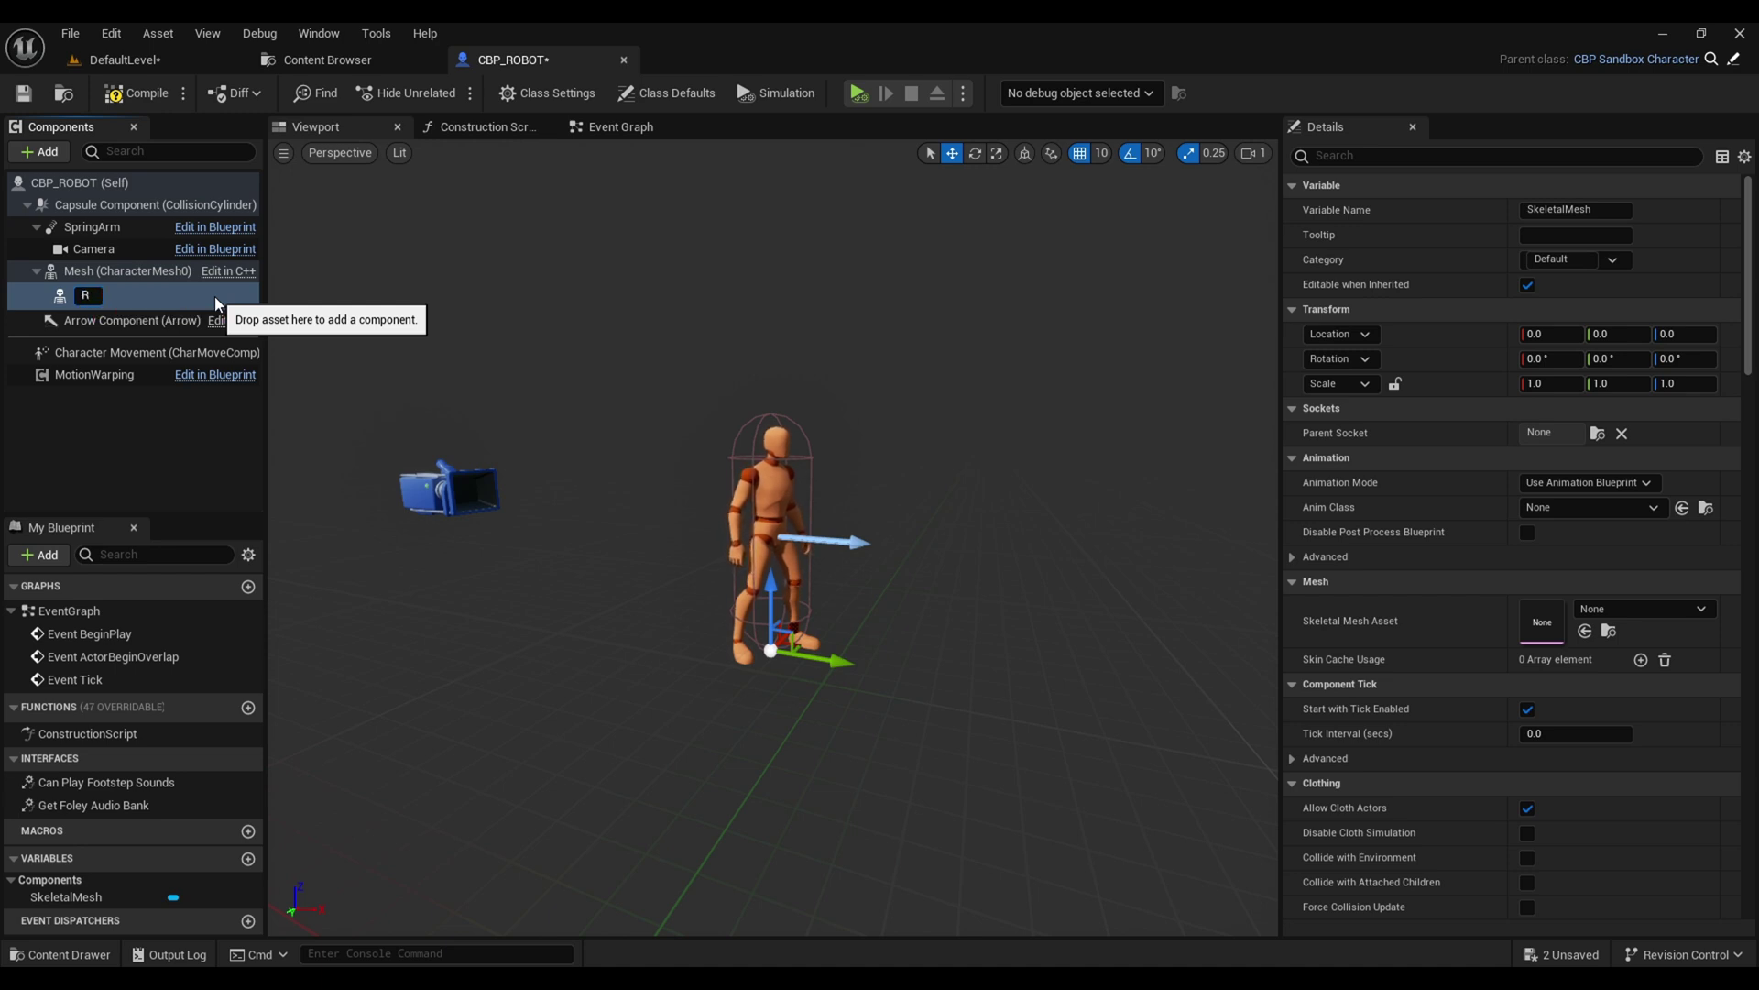
type("obote")
key("Return")
left_click(1628, 609)
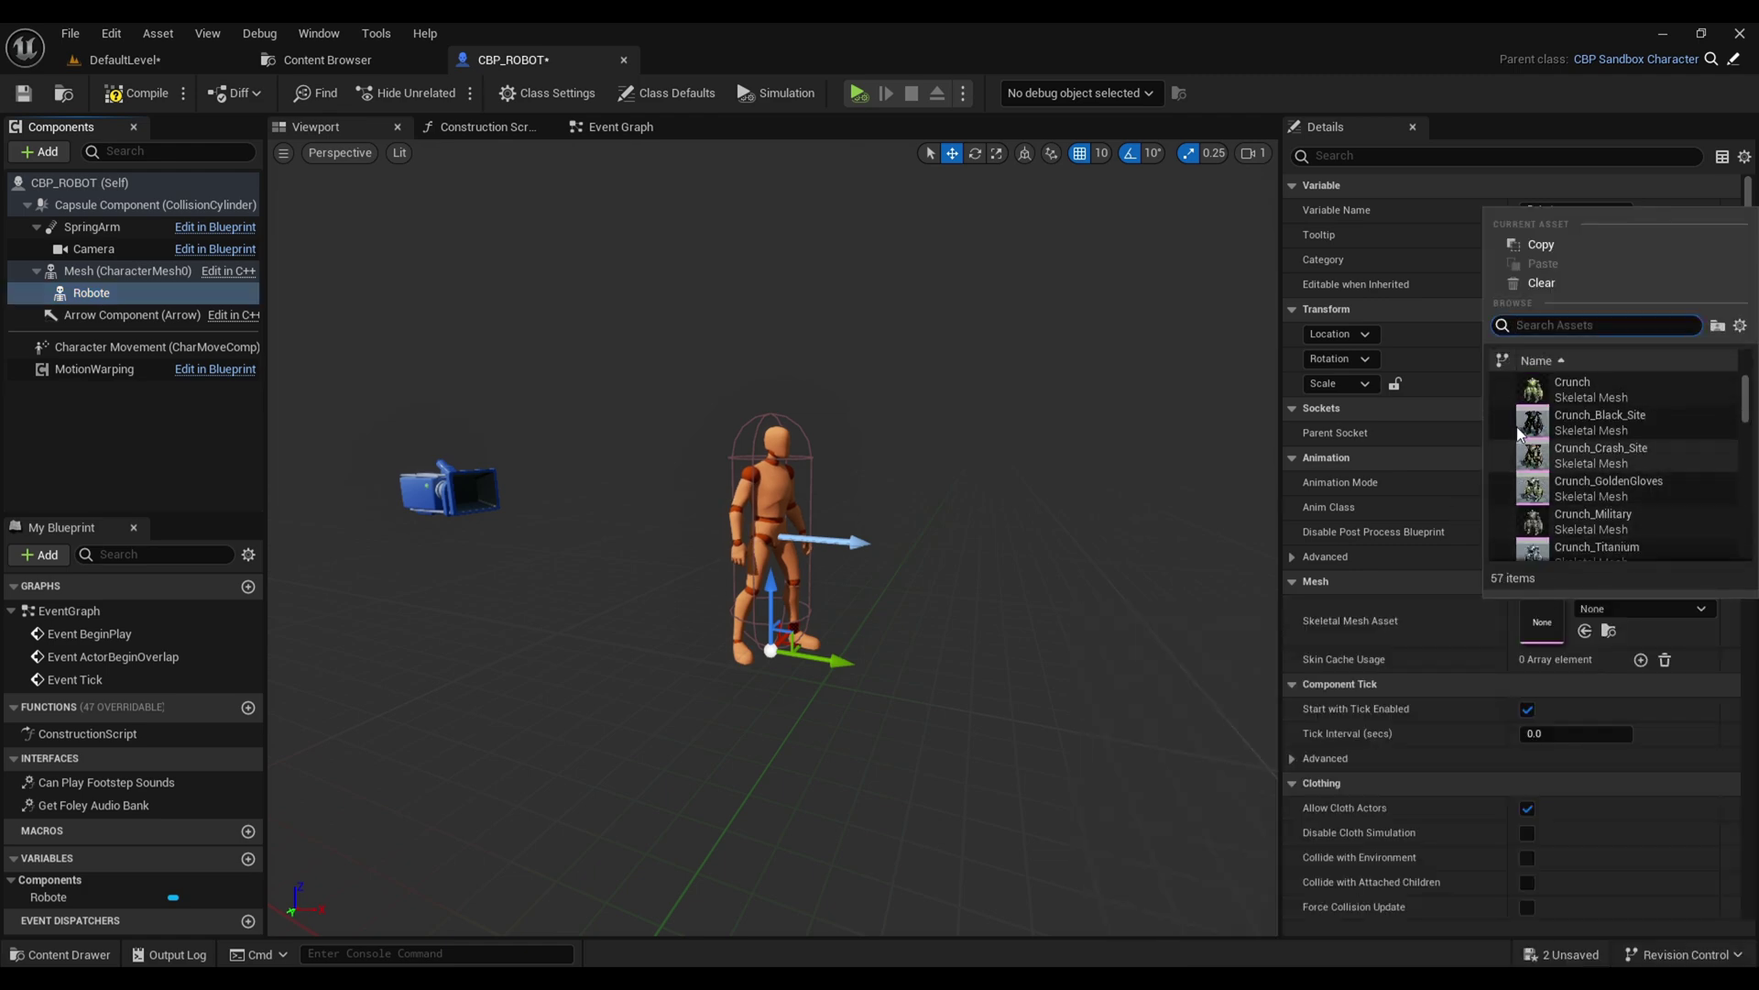
left_click(1575, 389)
- Scale the Robote component to about 0.75 and turn off scale snapping
left_click_drag(899, 495, 1073, 523)
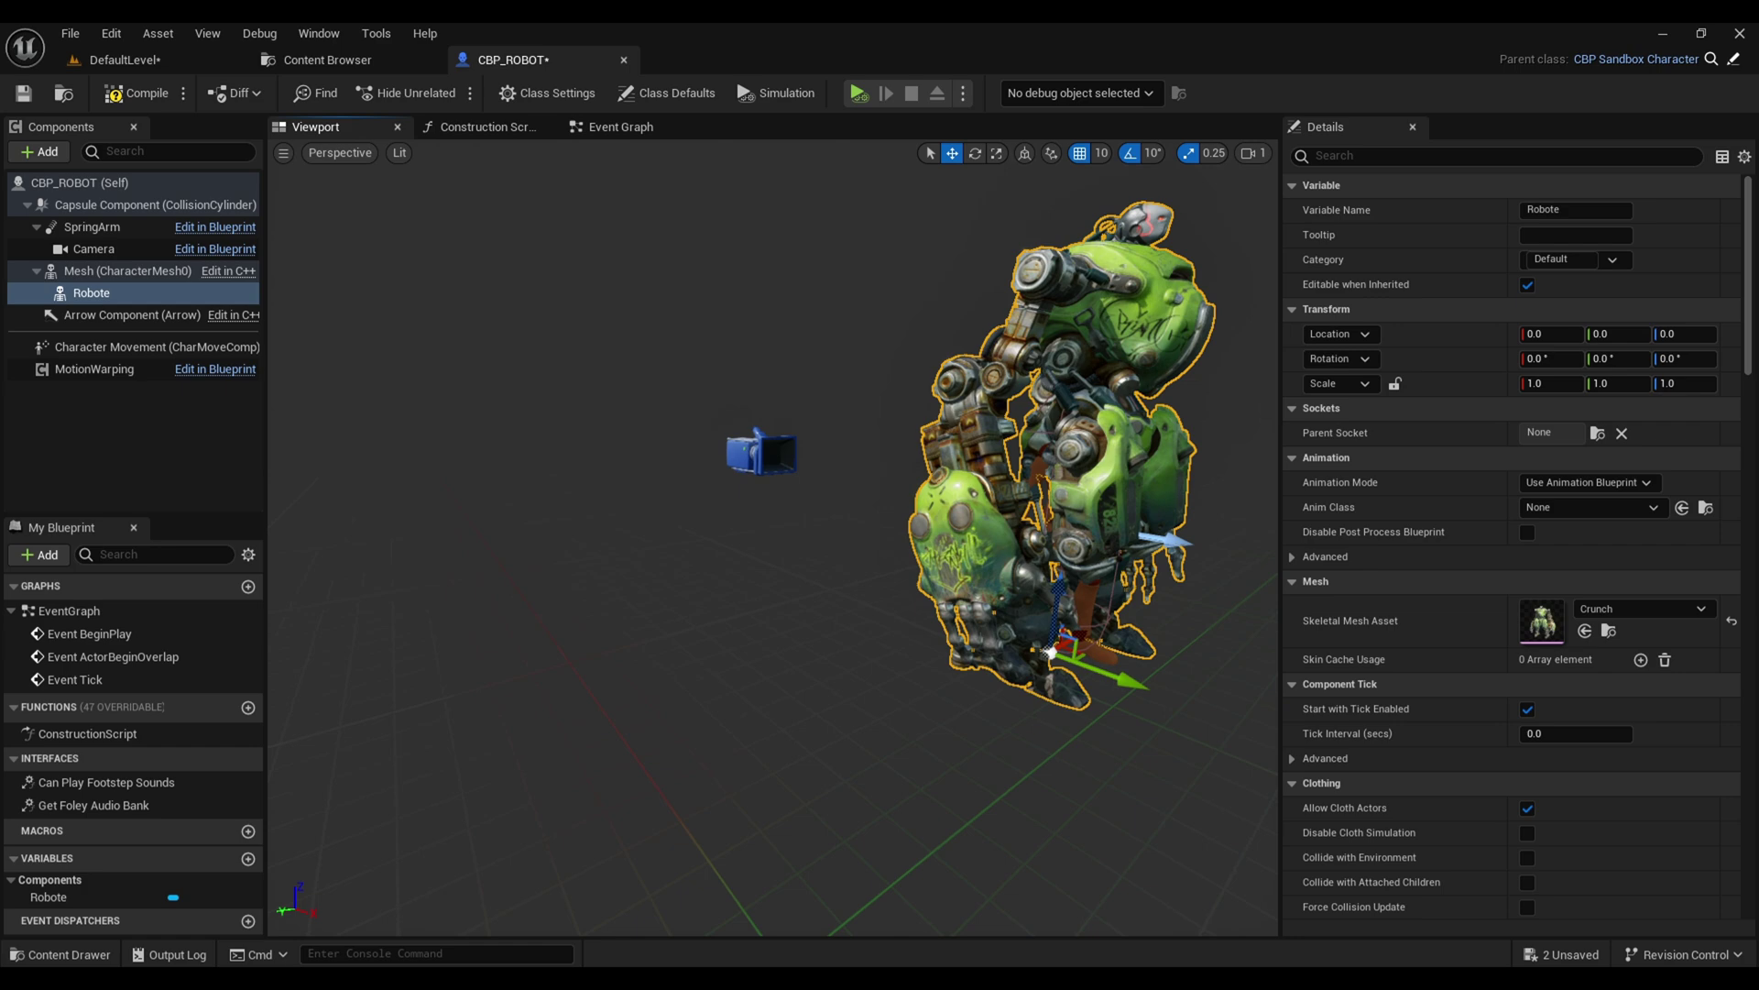
key("f")
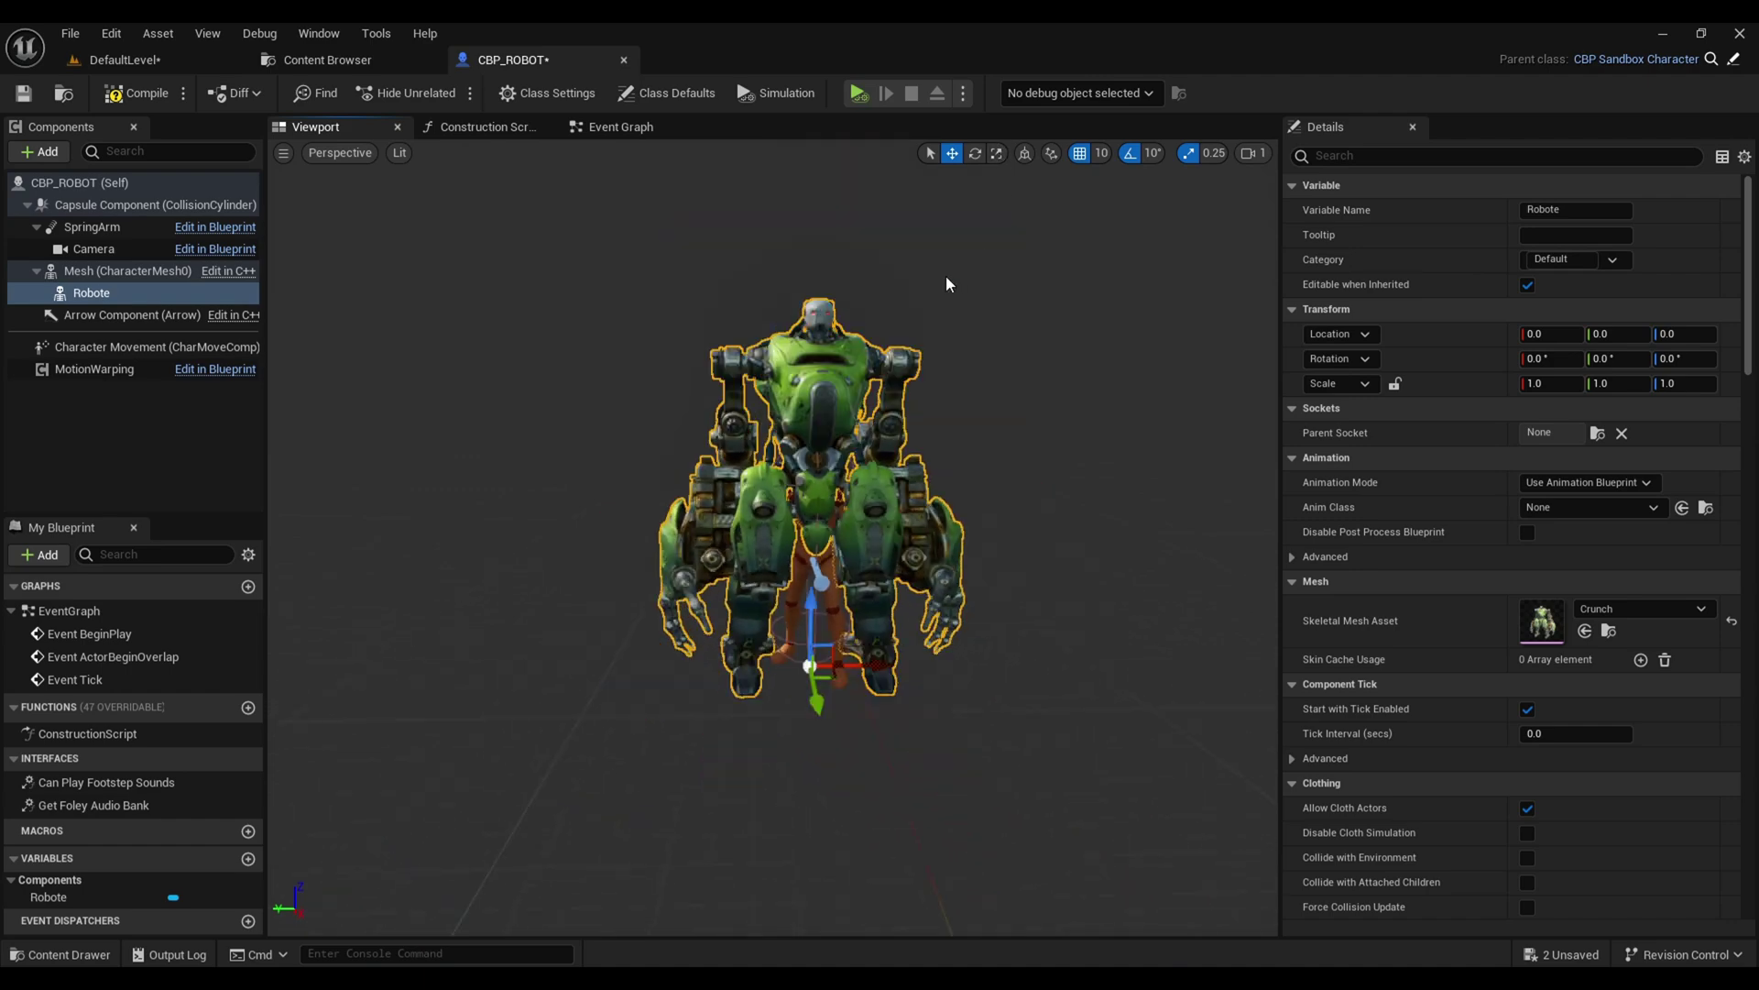
left_click_drag(945, 284, 1001, 189)
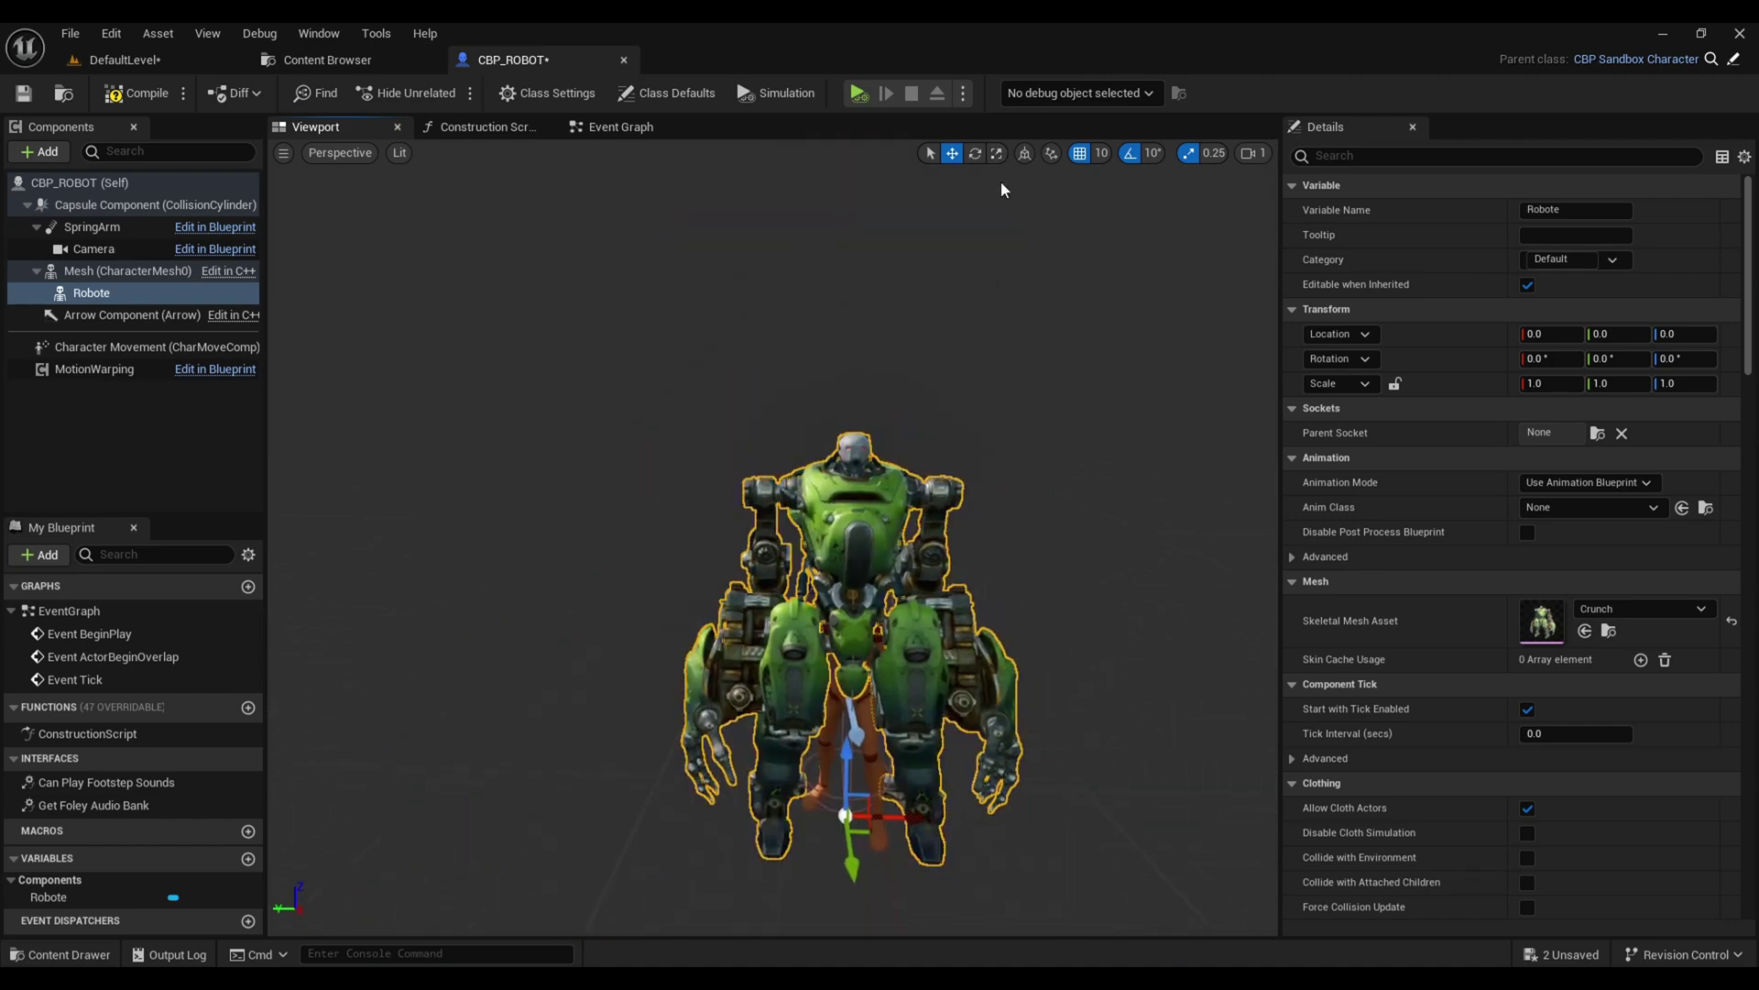
left_click(1000, 153)
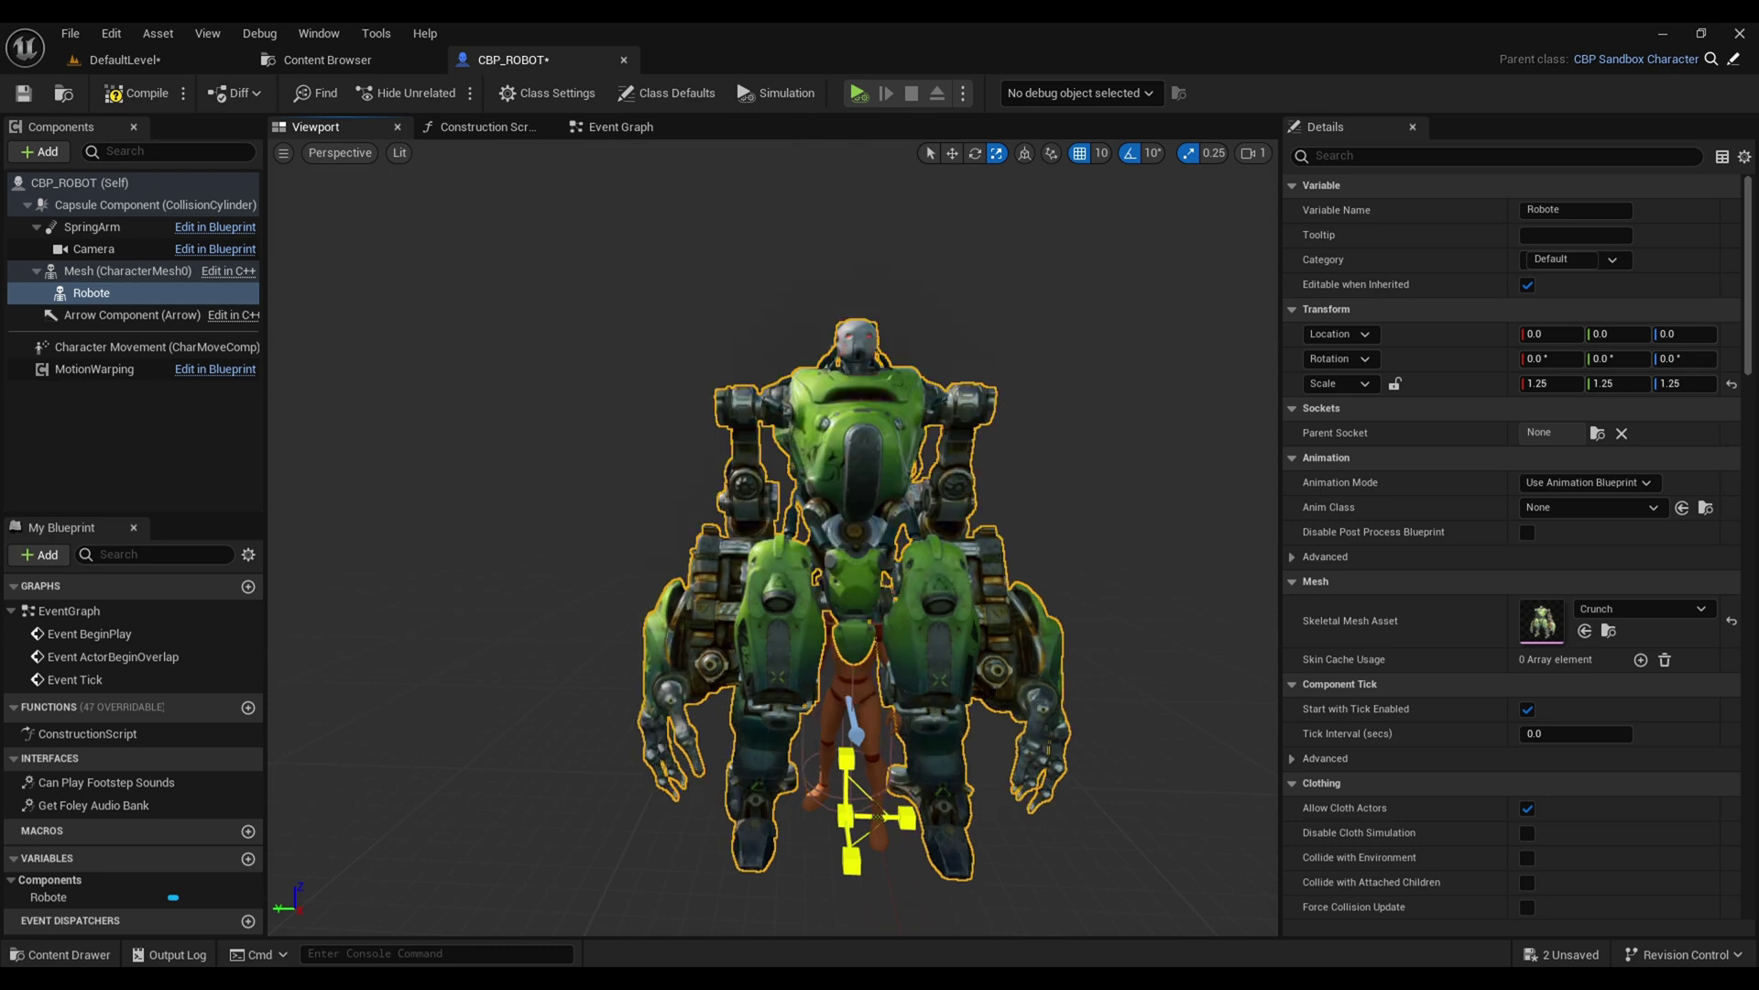
left_click_drag(857, 826, 826, 881)
mouse_move(847, 818)
left_mouse_down()
mouse_move(852, 769)
mouse_move(847, 859)
left_mouse_up()
left_click(1189, 152)
scroll(770, 536, "up", 5)
scroll(769, 536, "down", 5)
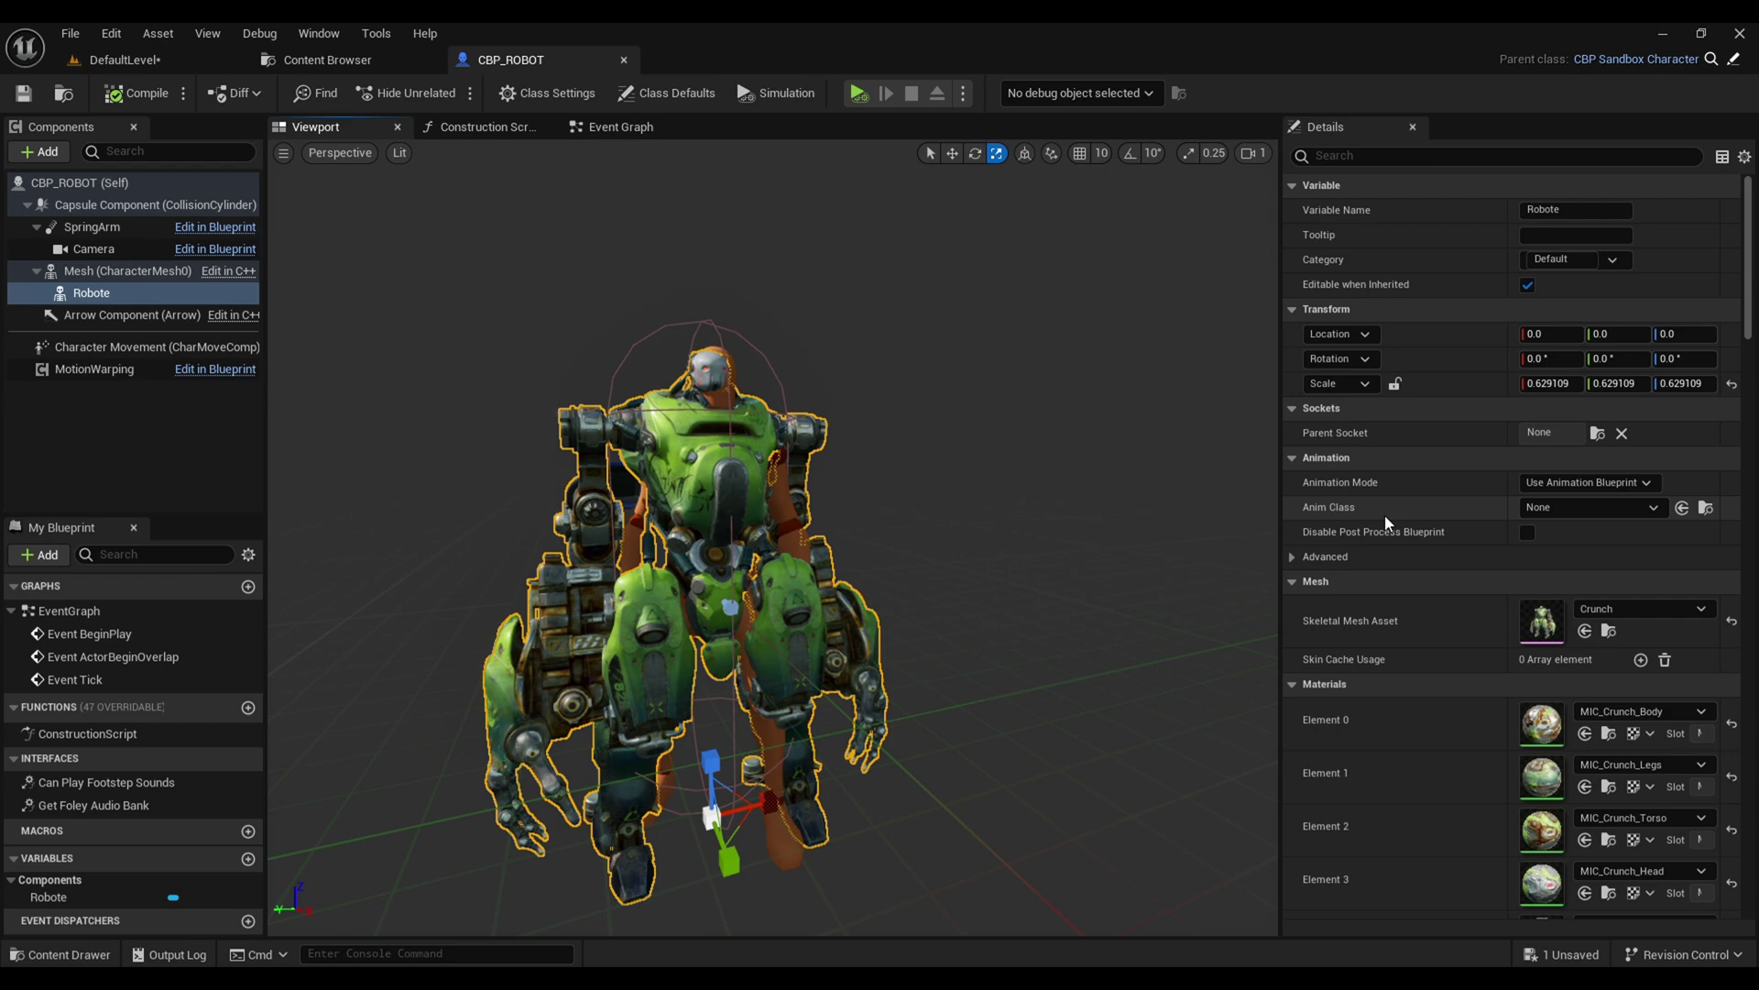
- Check Robote's animation class options and open the RetargetedCharacters folder in the content drawer
left_click(1596, 506)
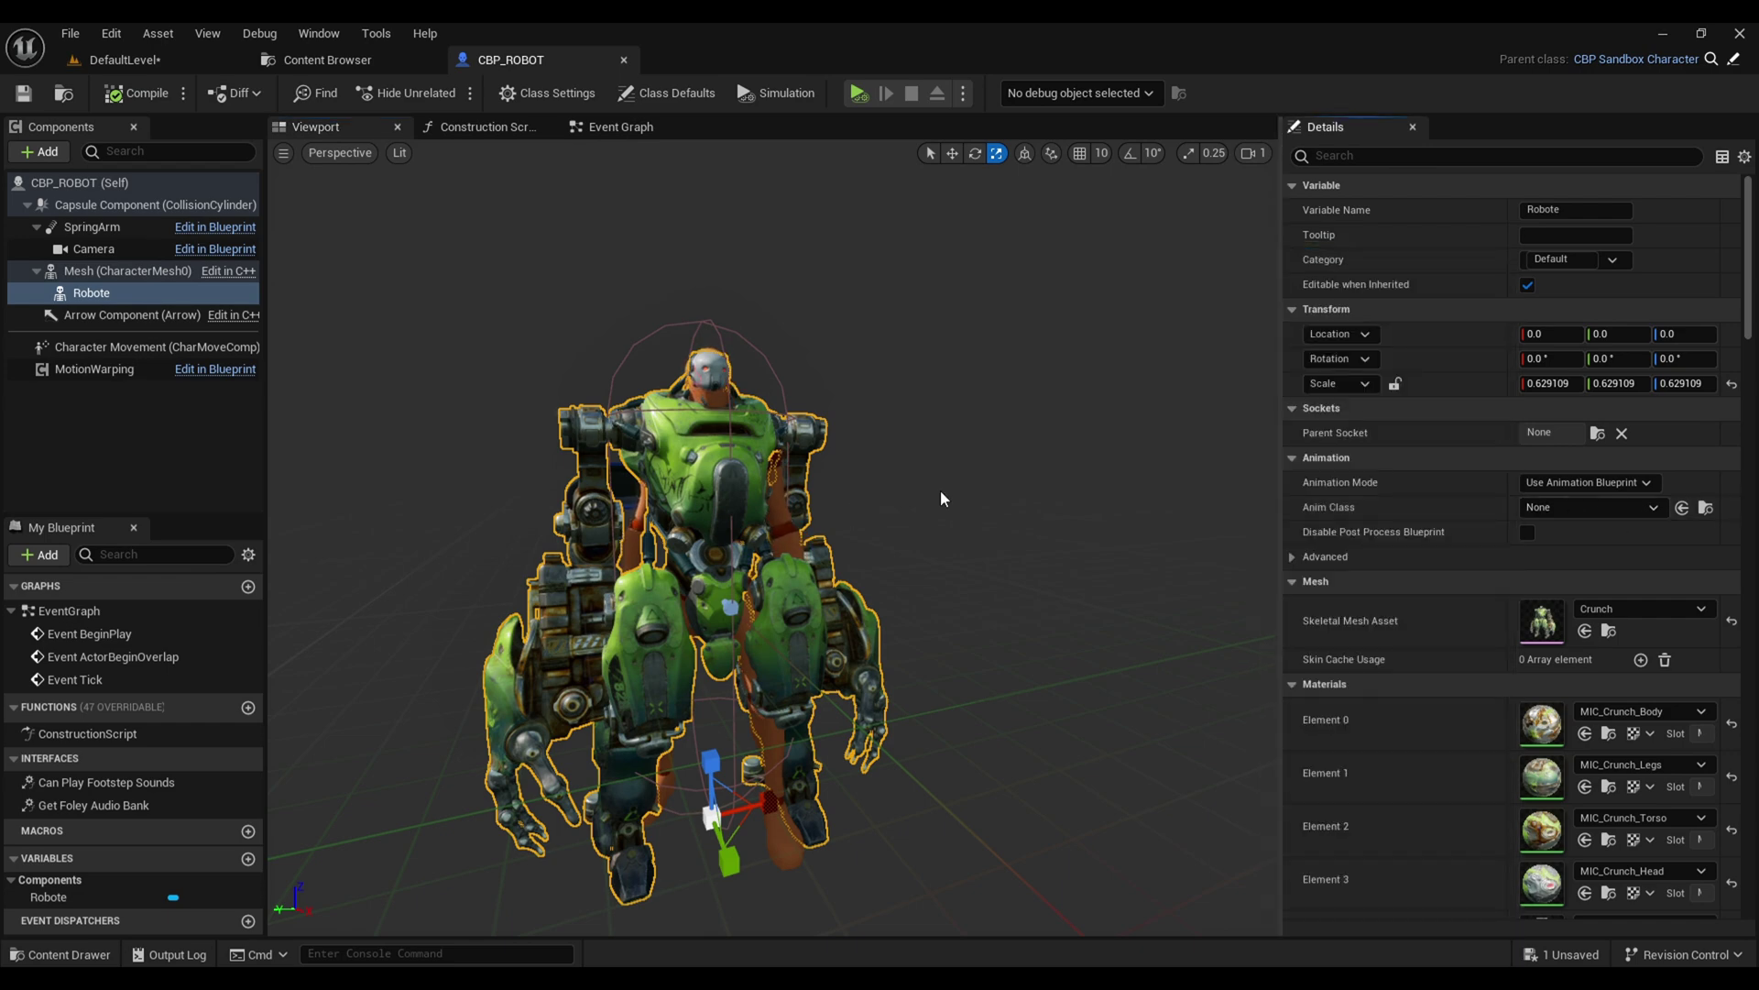
right_click_drag(943, 491, 880, 481)
key("ctrl+space")
left_click(903, 735)
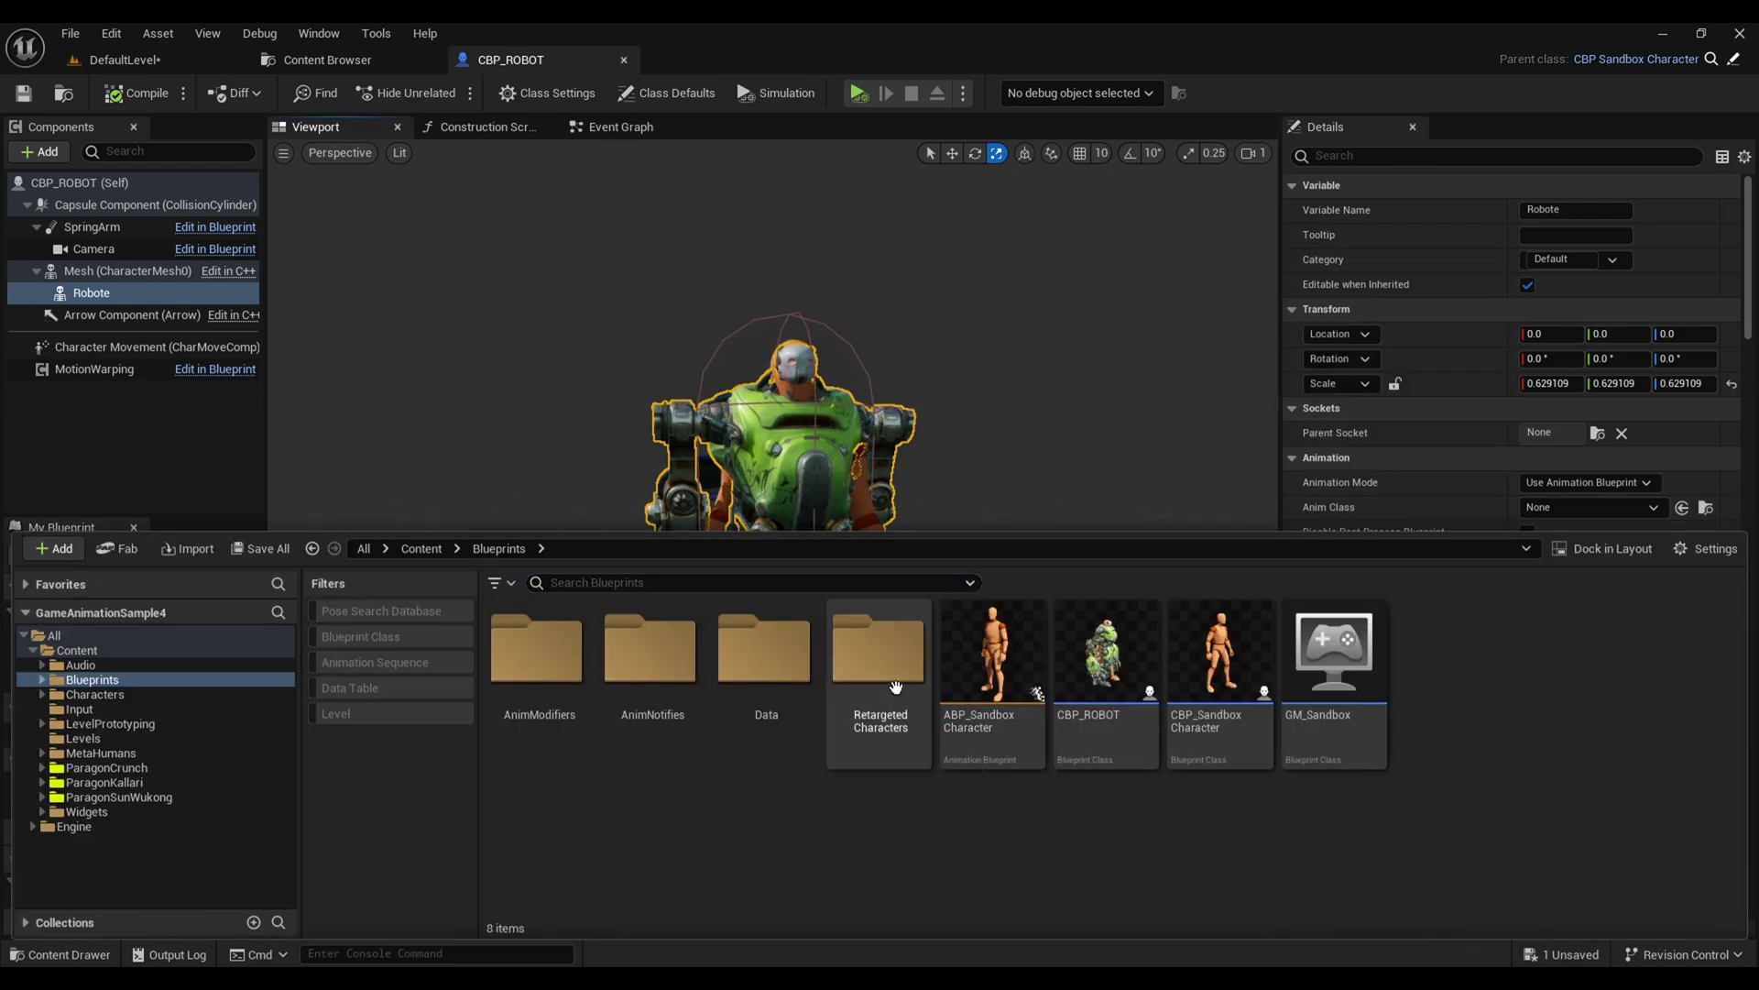
double_click(894, 661)
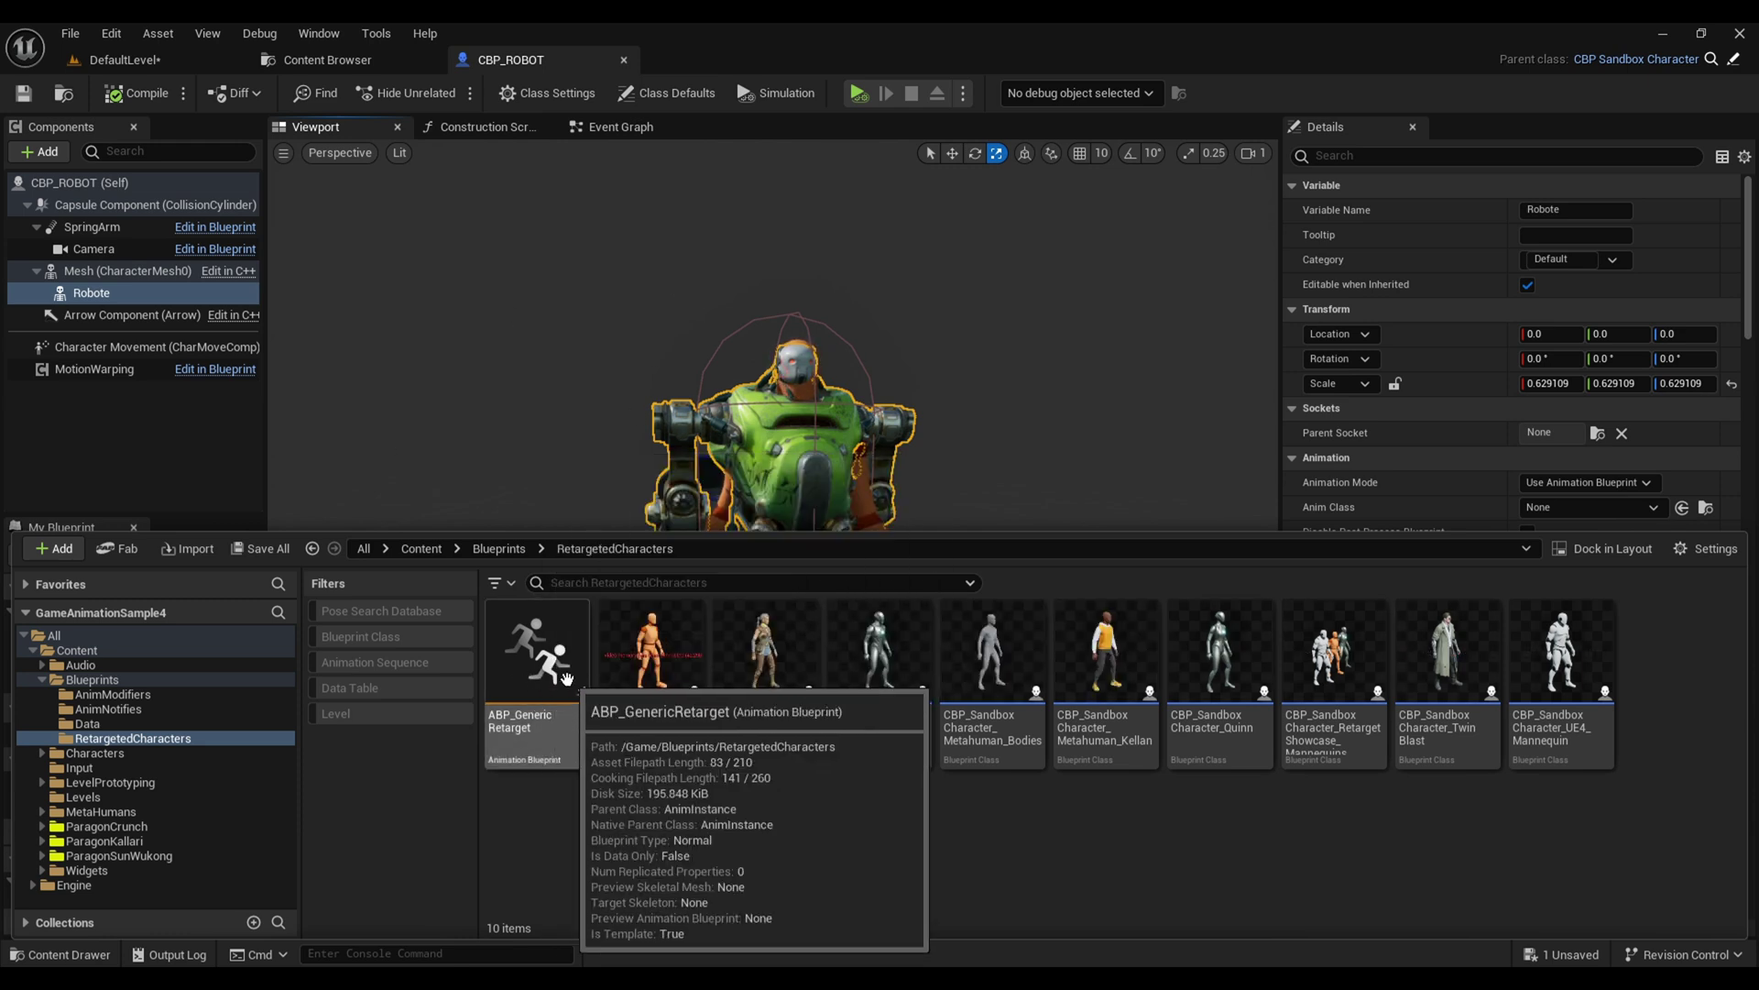
- Browse the Characters folder and look at the RTG_AutoGenerated retargeter asset
key("alt+Left")
key("alt+Left")
double_click(765, 652)
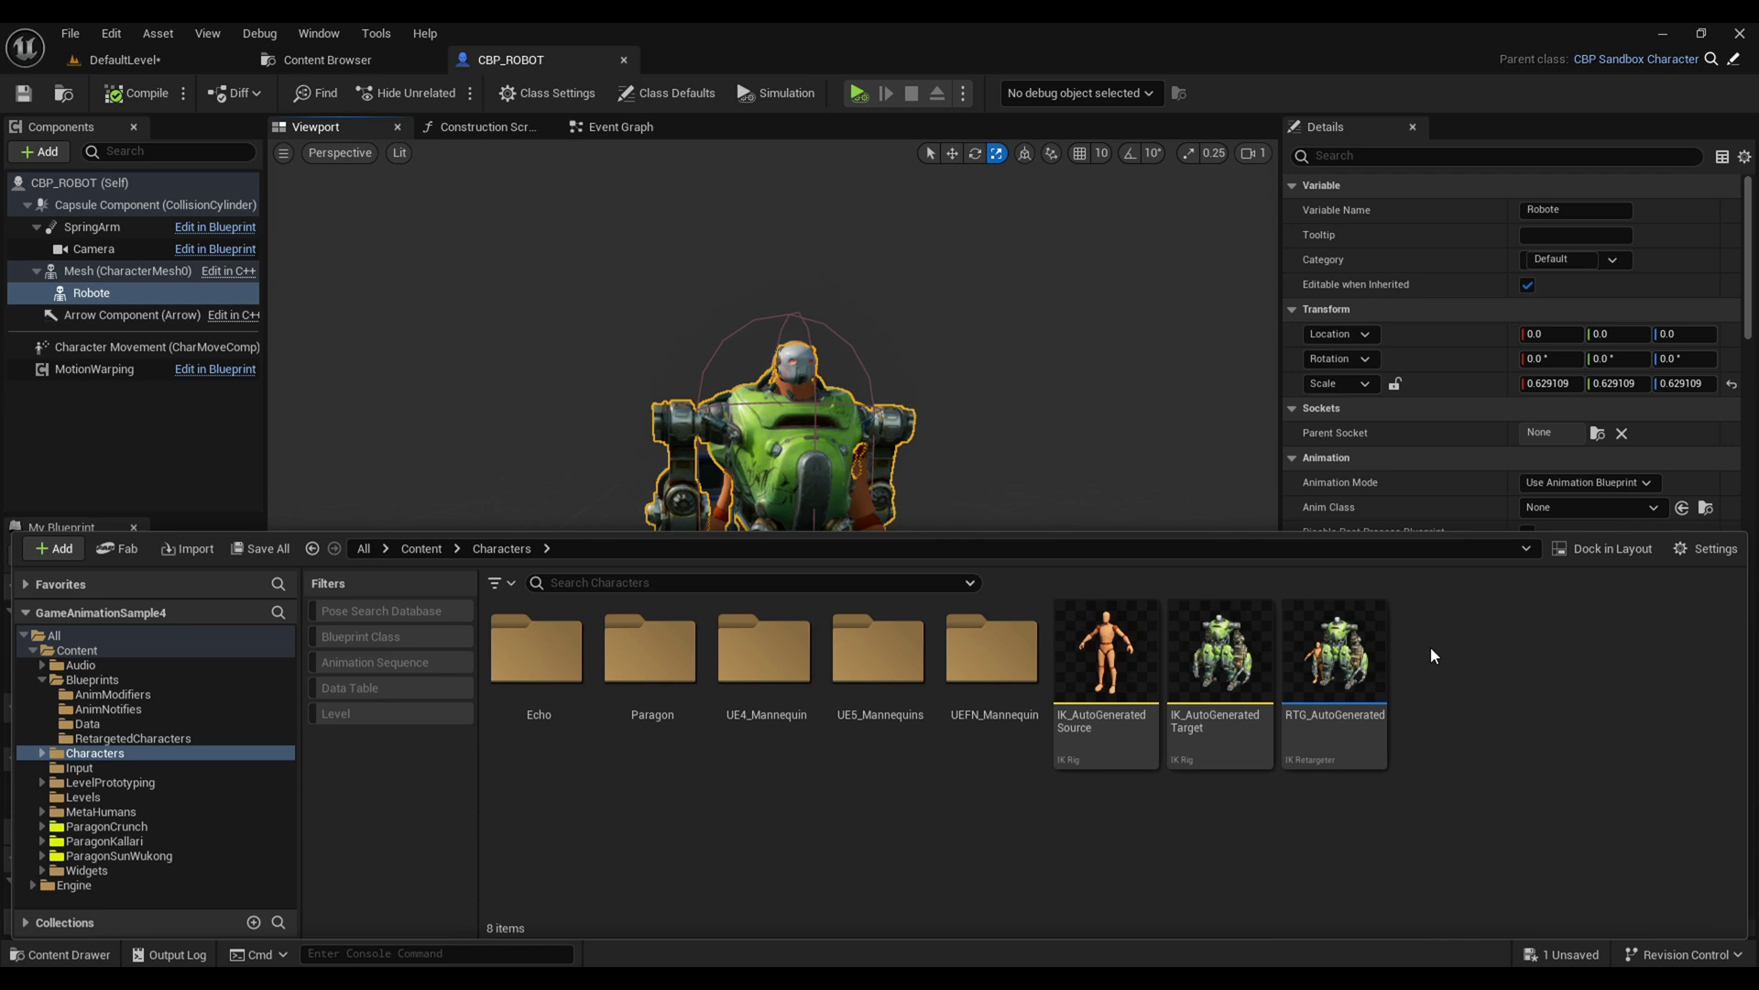
left_click(1327, 698)
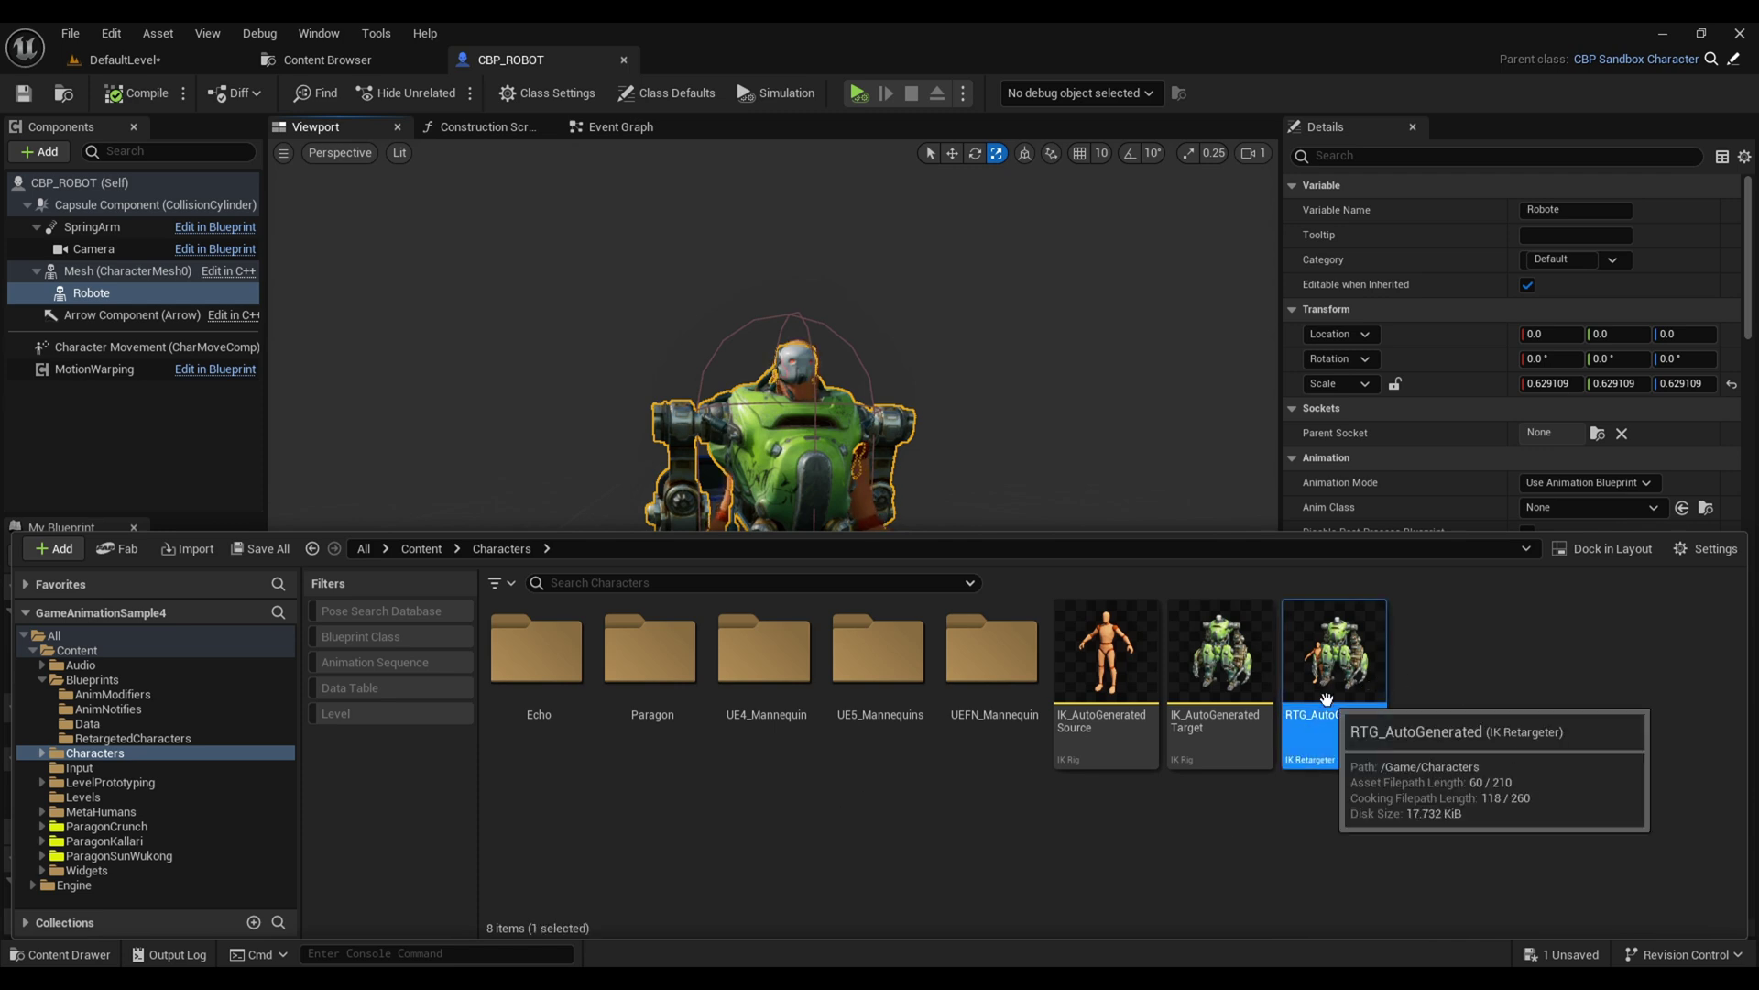
left_click(852, 815)
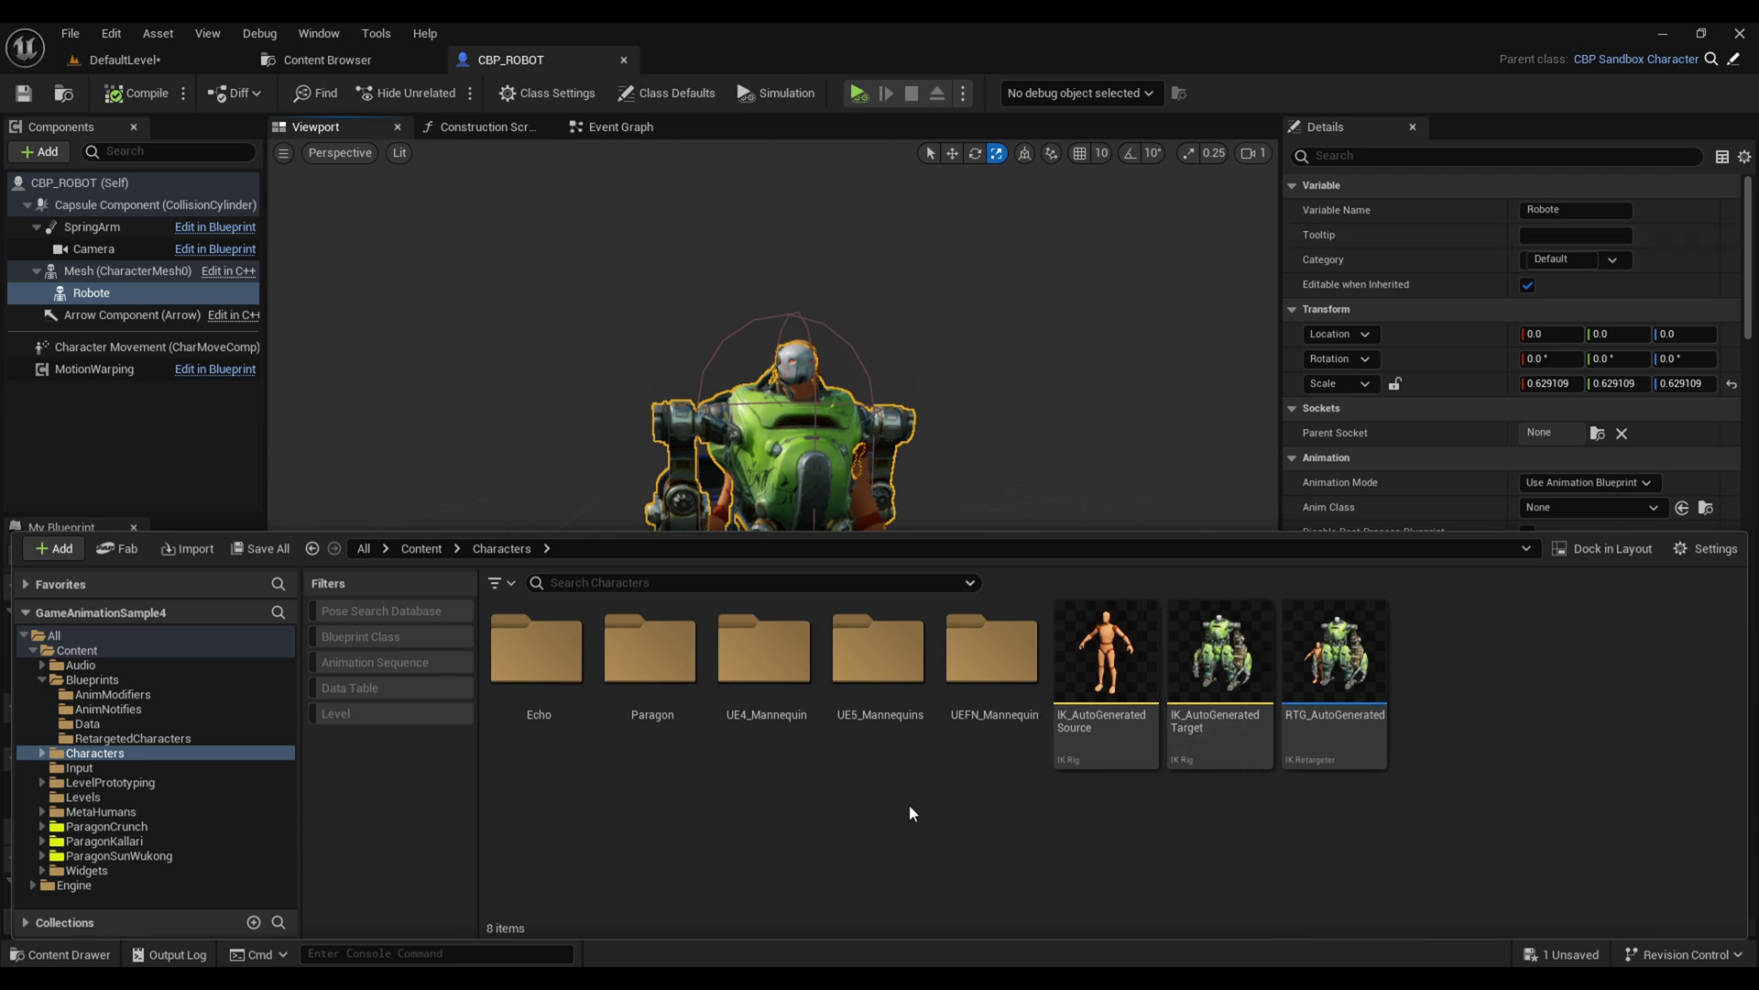
- Open ABP_GenericRetarget from Blueprints > RetargetedCharacters
key("BackSpace")
left_click(645, 674)
double_click(645, 674)
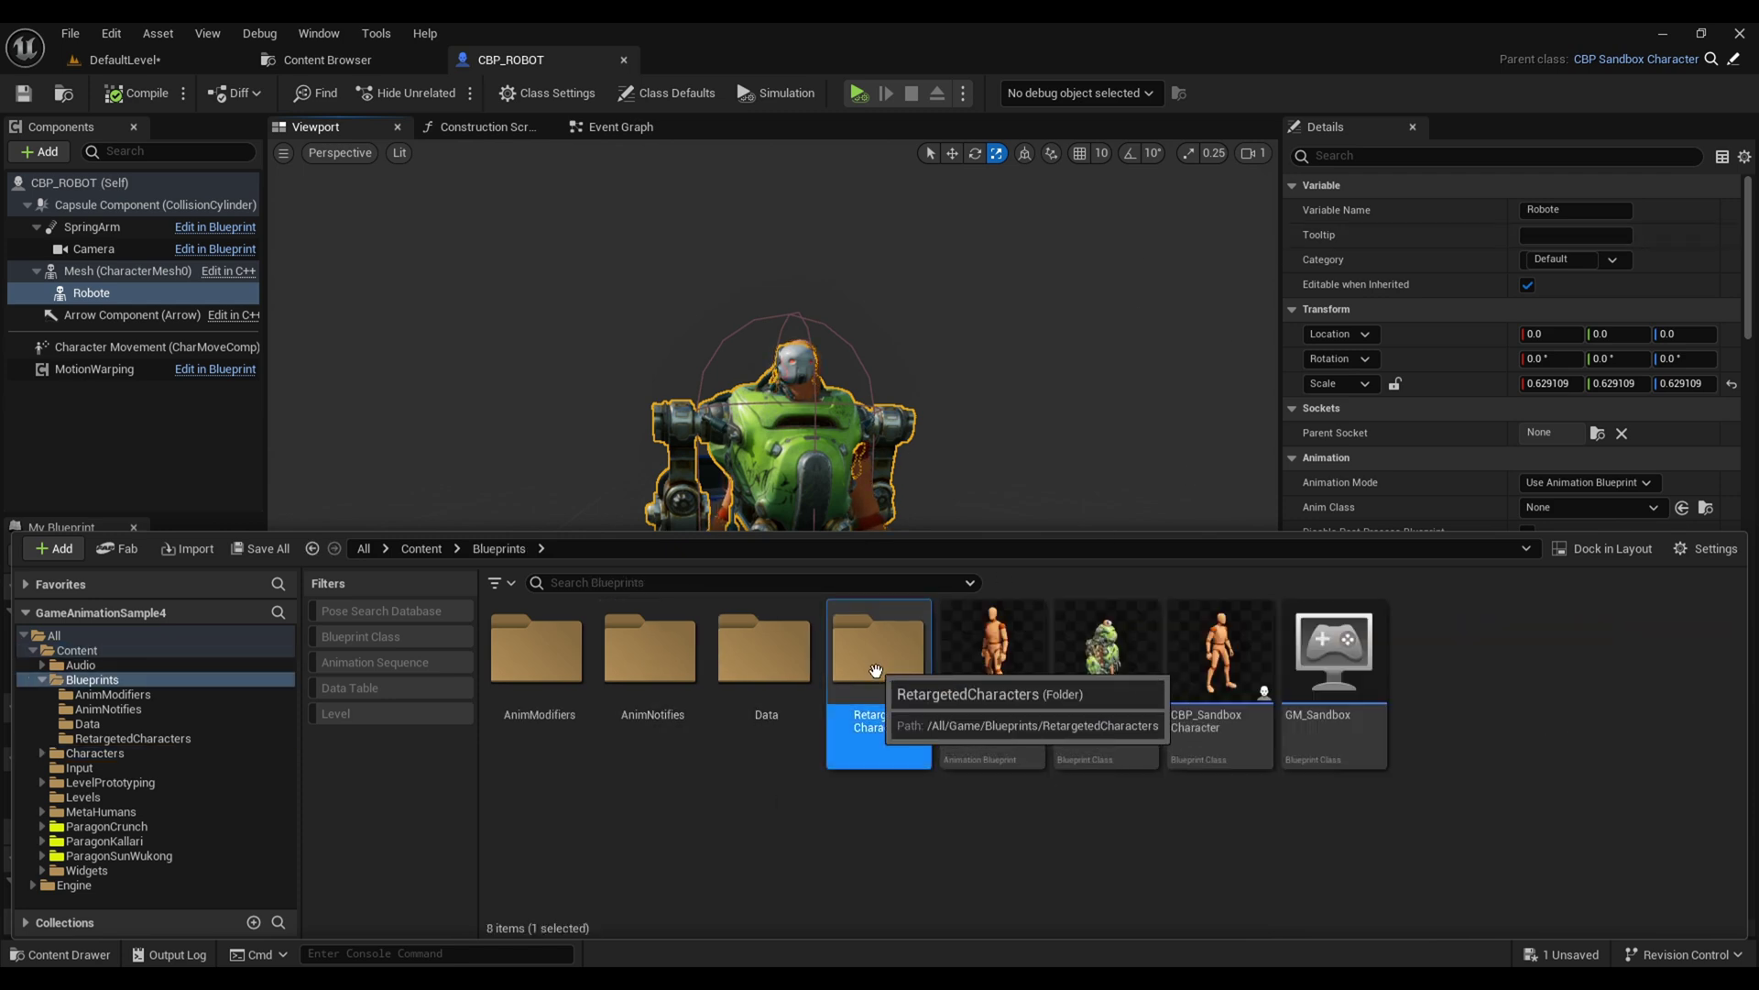
double_click(876, 671)
double_click(540, 657)
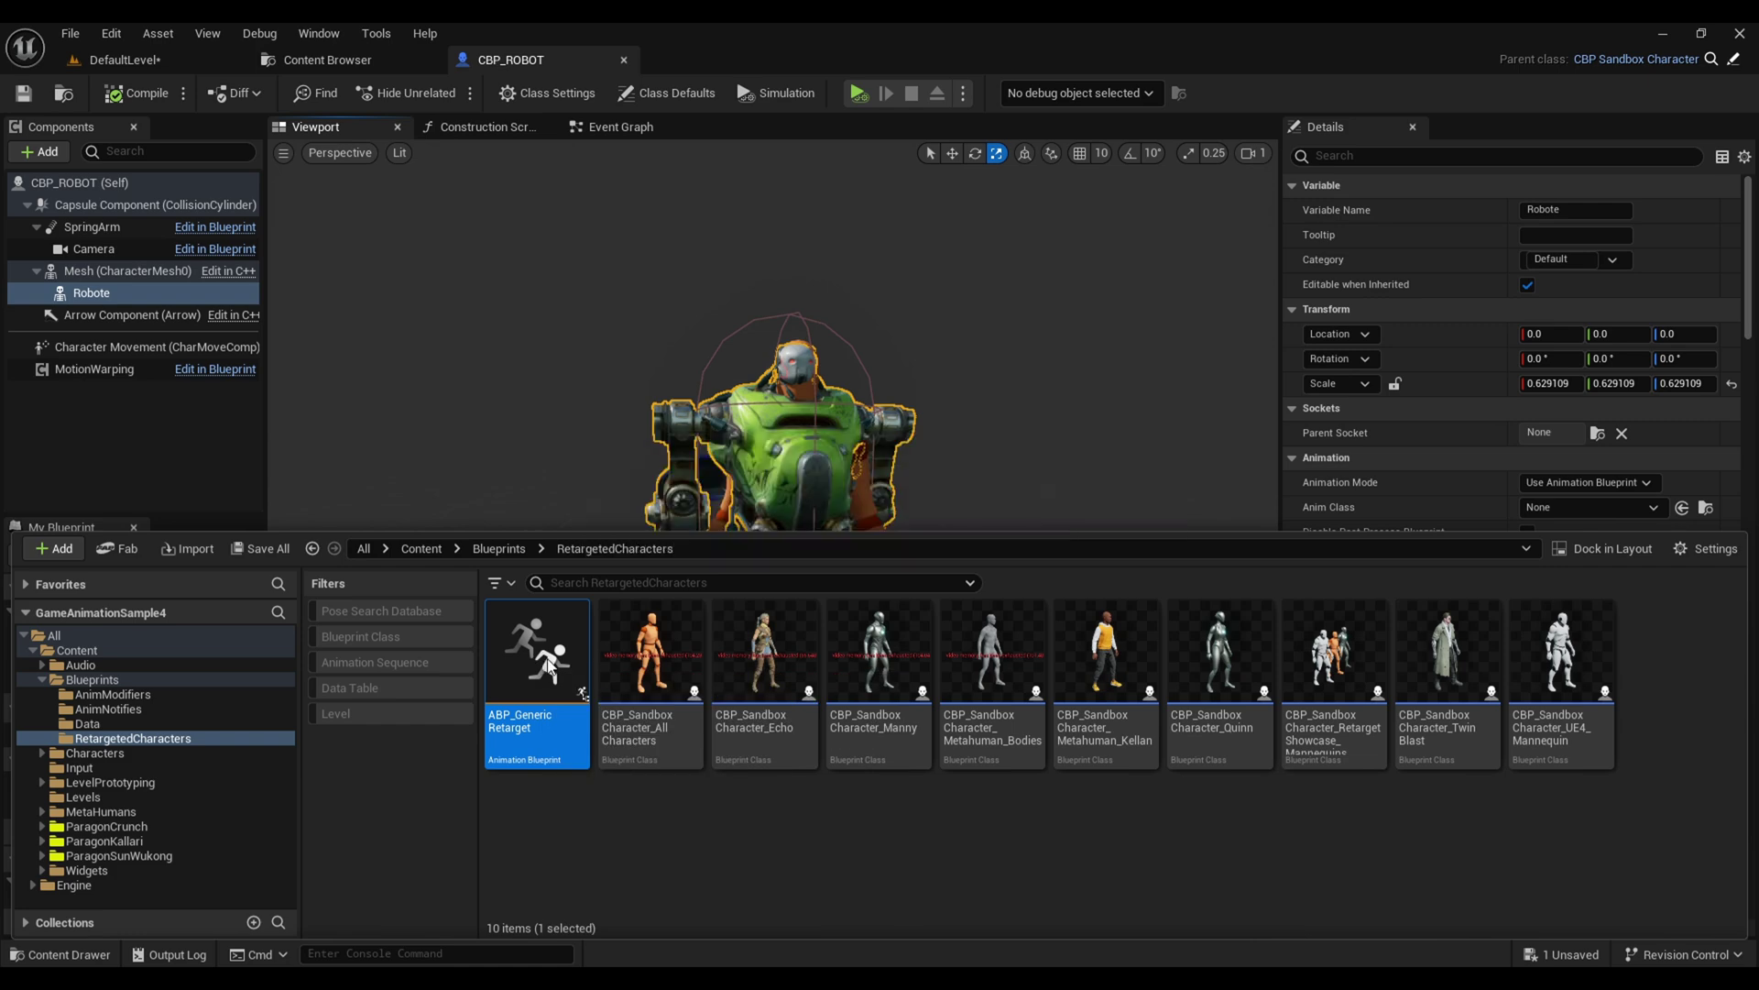
scroll(646, 439, "down", 2)
scroll(674, 306, "down", 2)
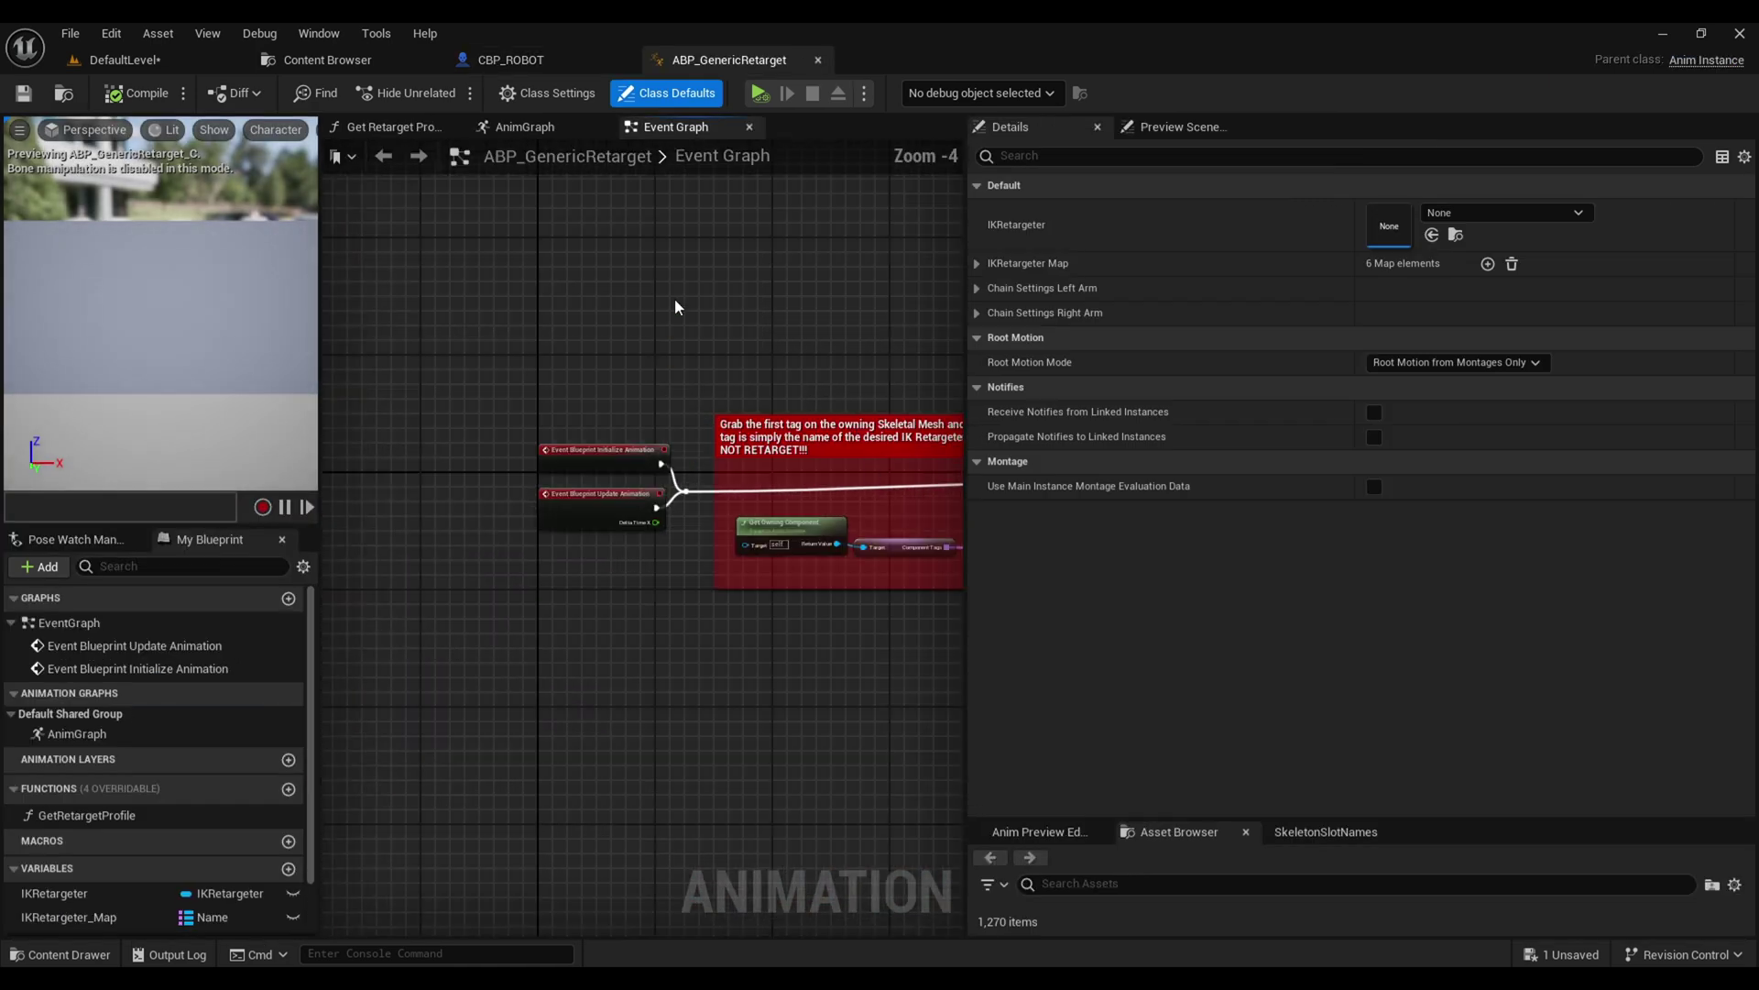
- Add a new IKRetargeter Map entry with the key RTG_AutoGenerated
left_click_drag(967, 551, 1184, 550)
scroll(711, 399, "down", 3)
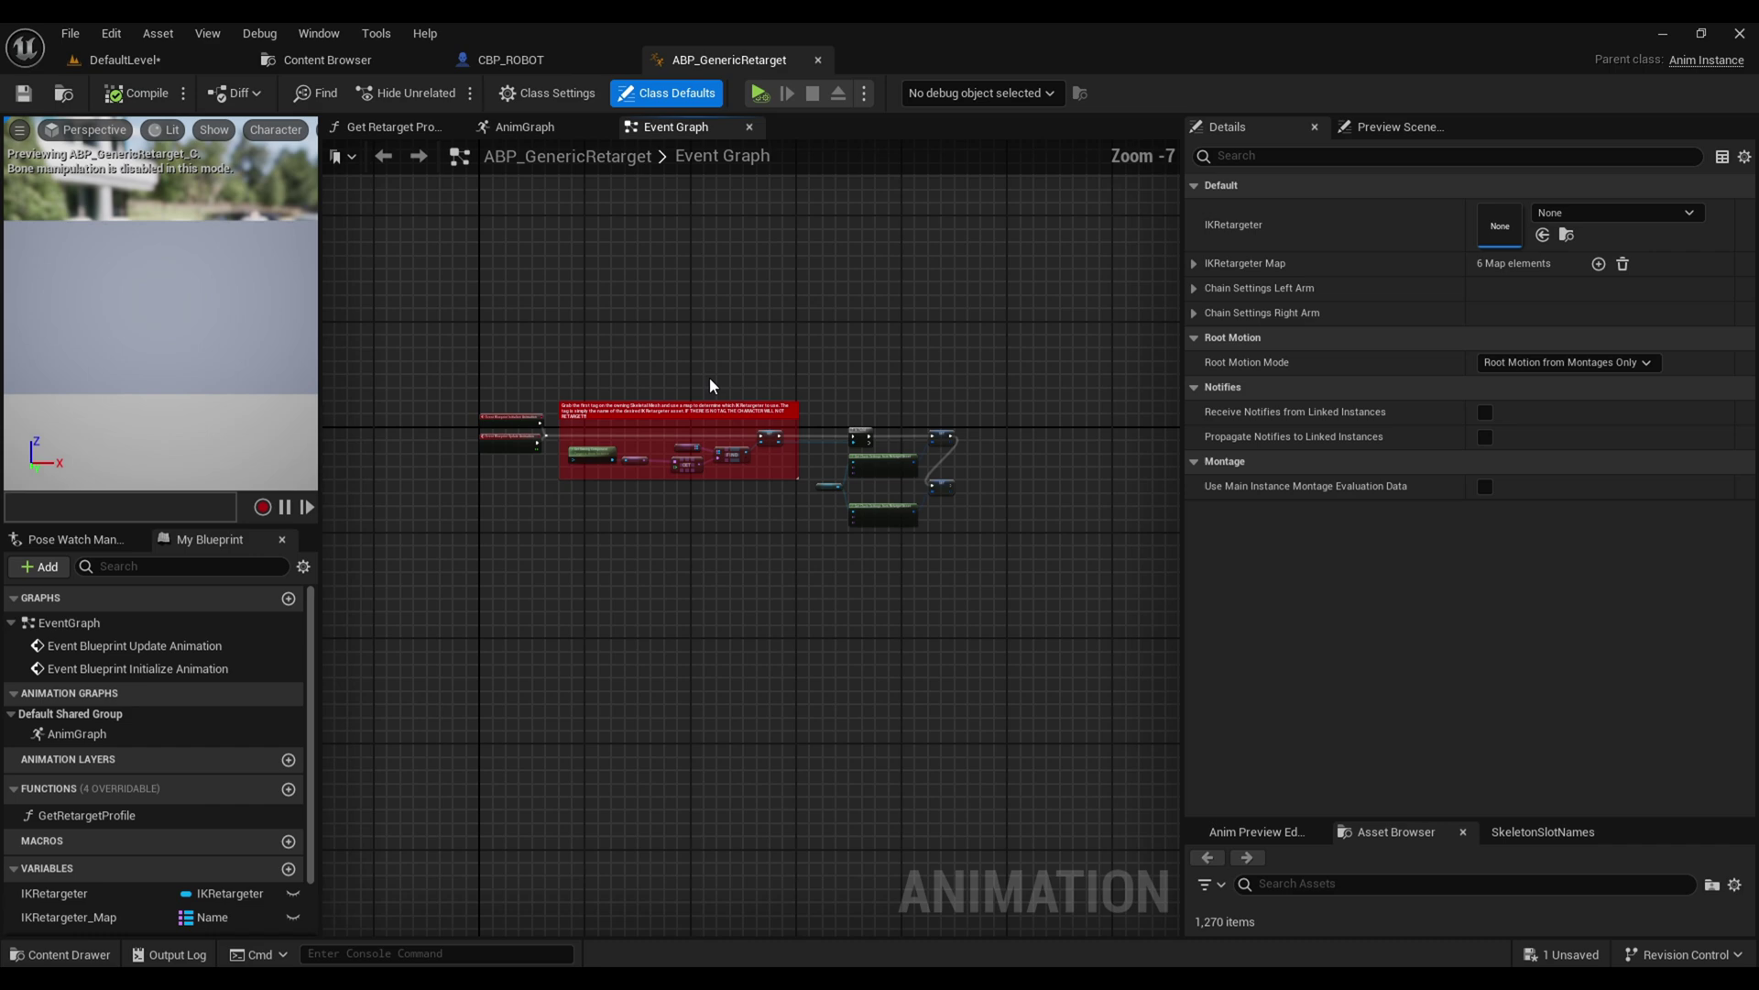
scroll(634, 415, "up", 3)
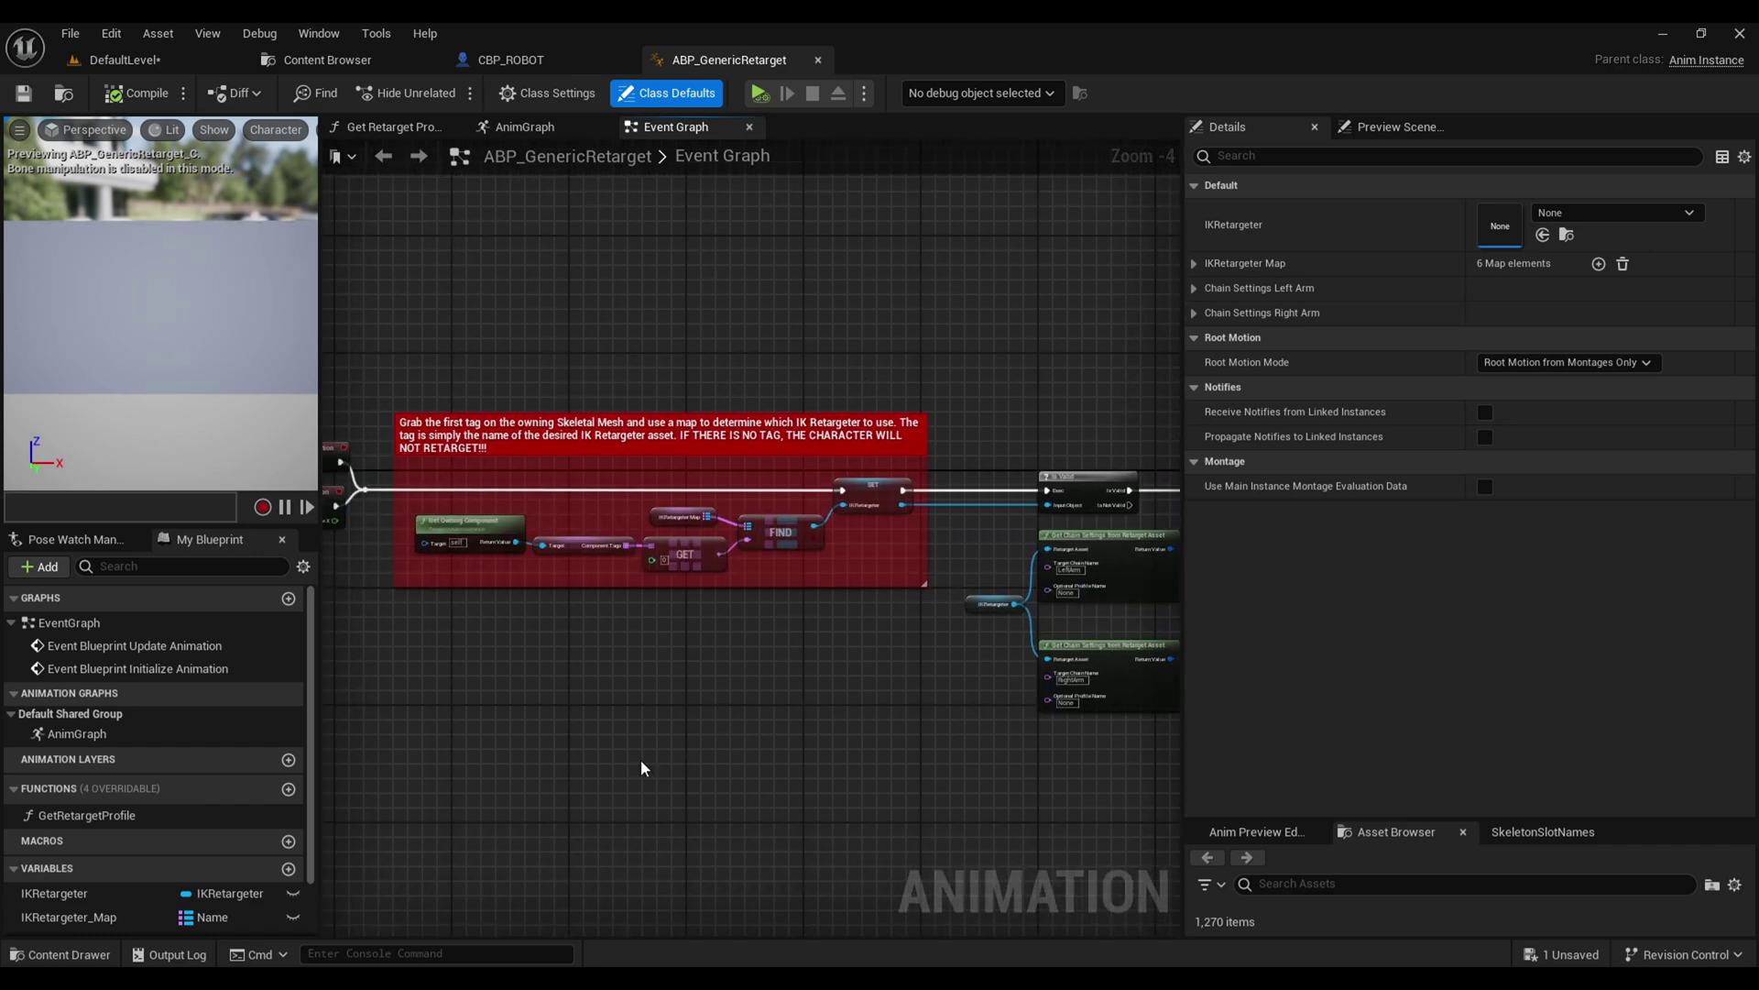
right_click_drag(420, 658, 540, 549)
scroll(177, 875, "down", 1)
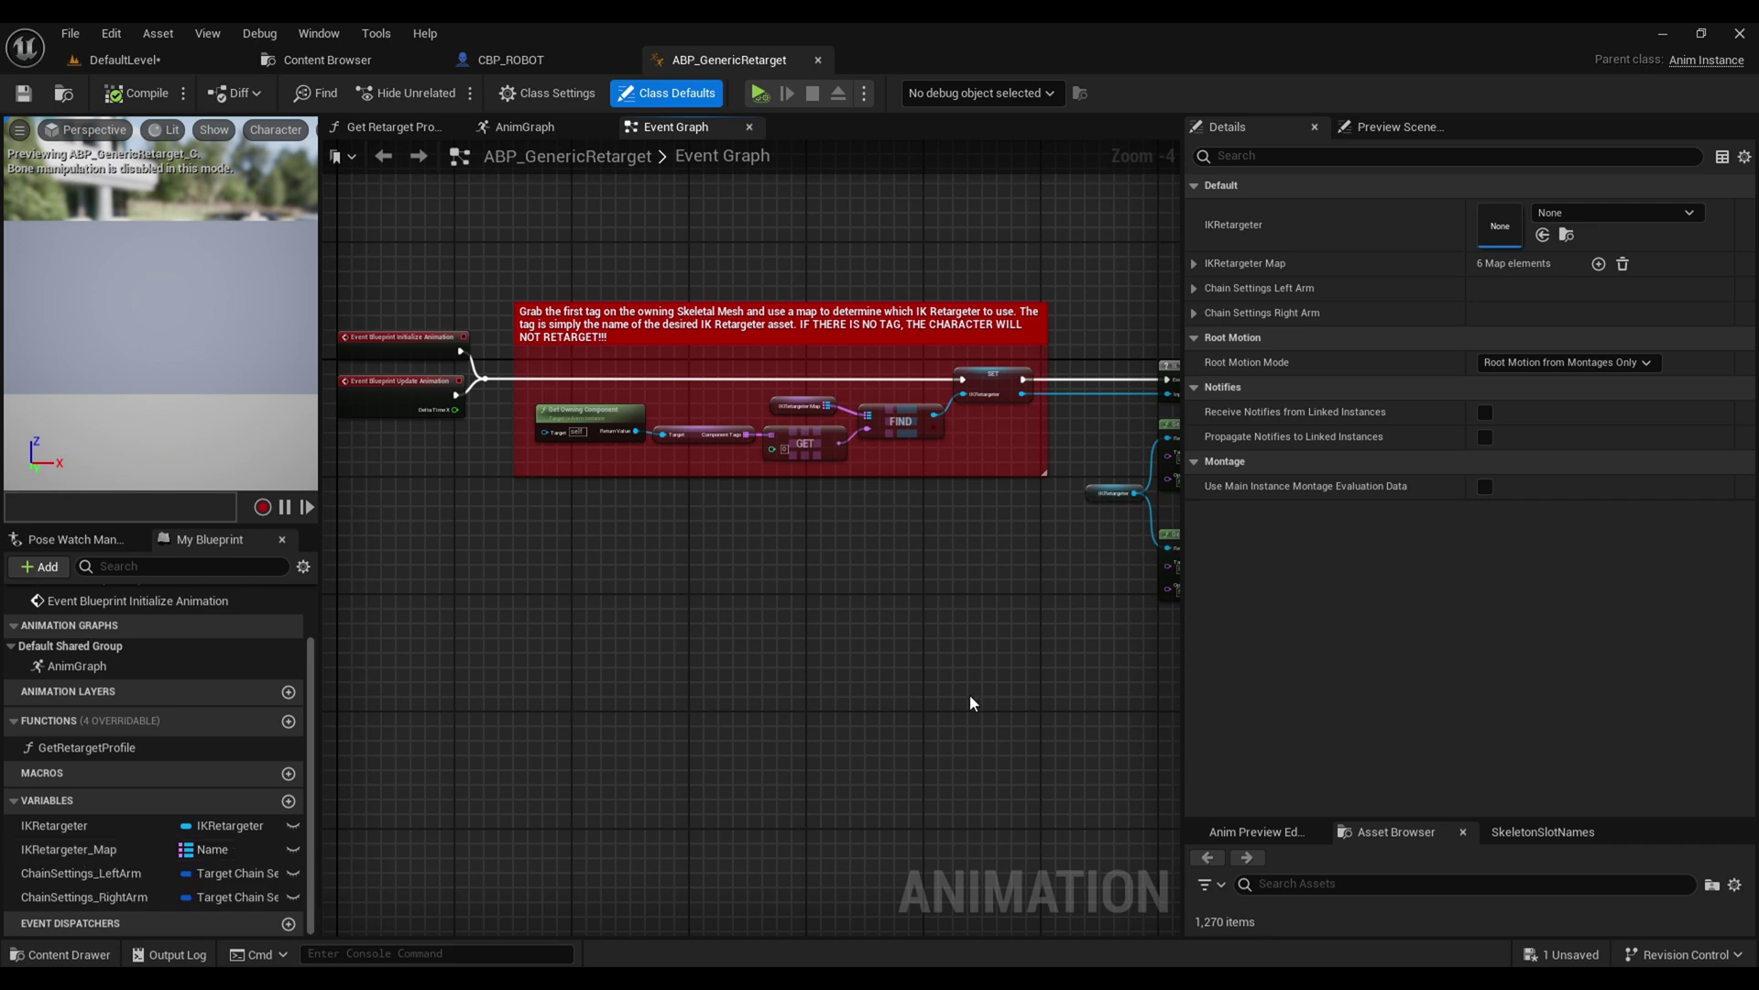
left_click(102, 852)
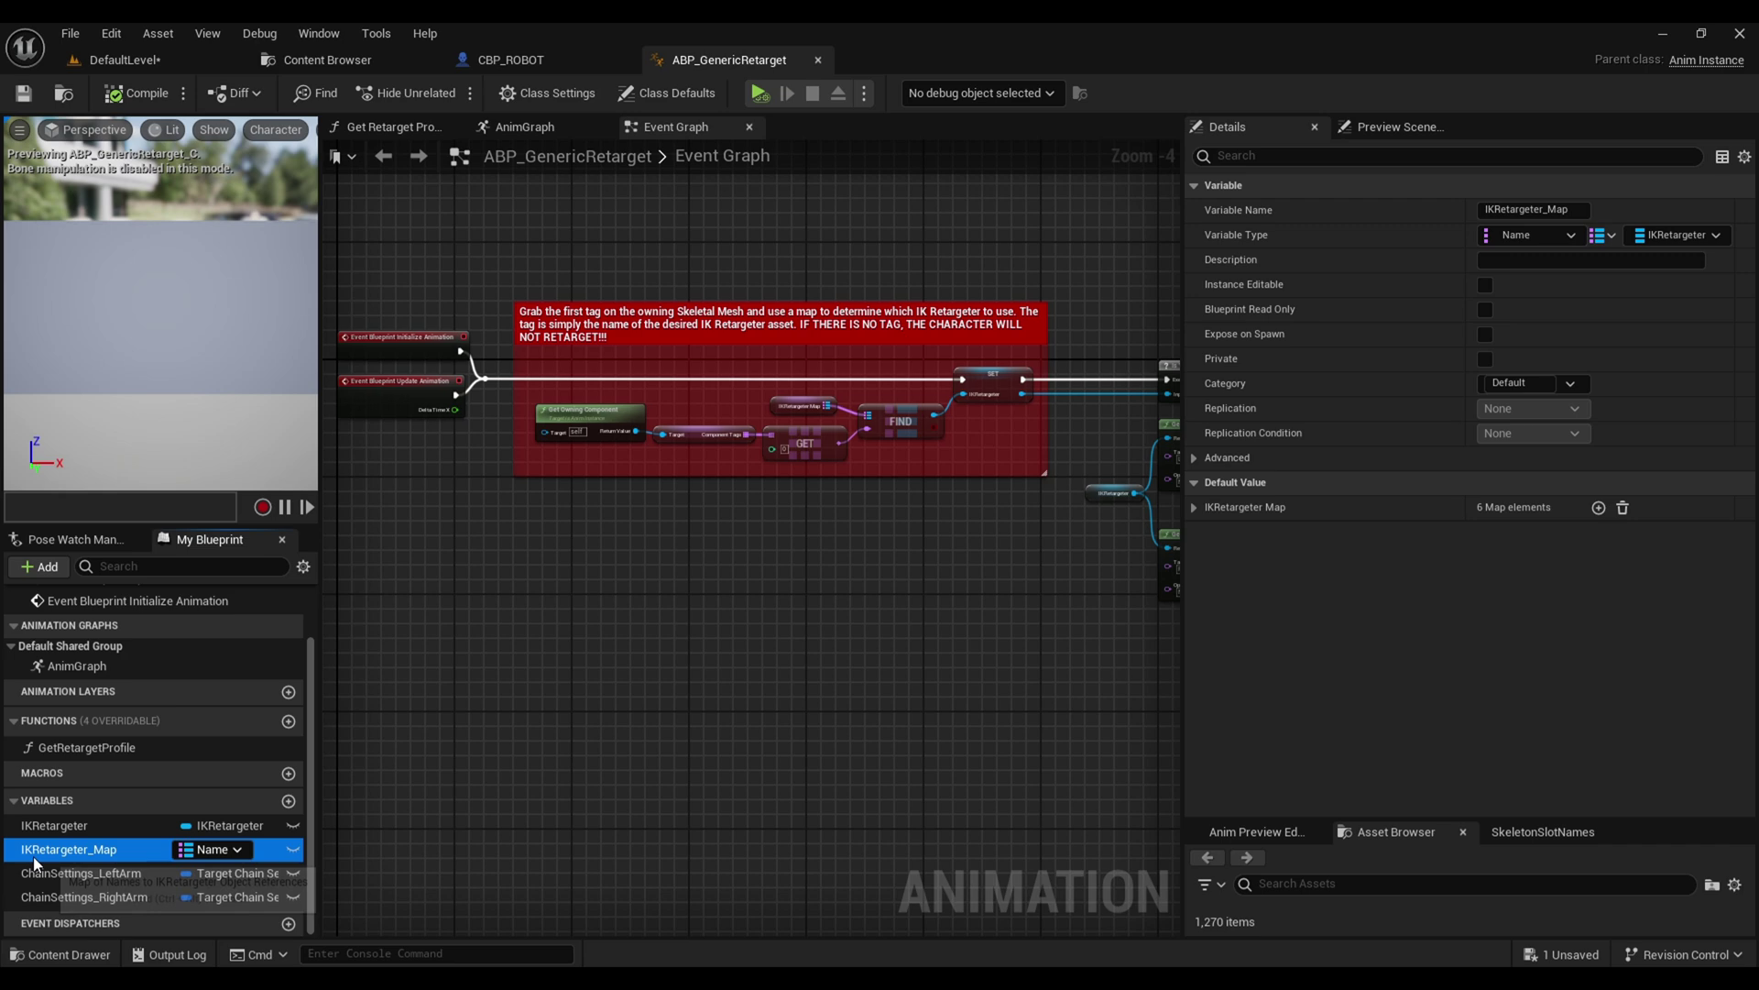
left_click(1214, 518)
scroll(1415, 632, "down", 1)
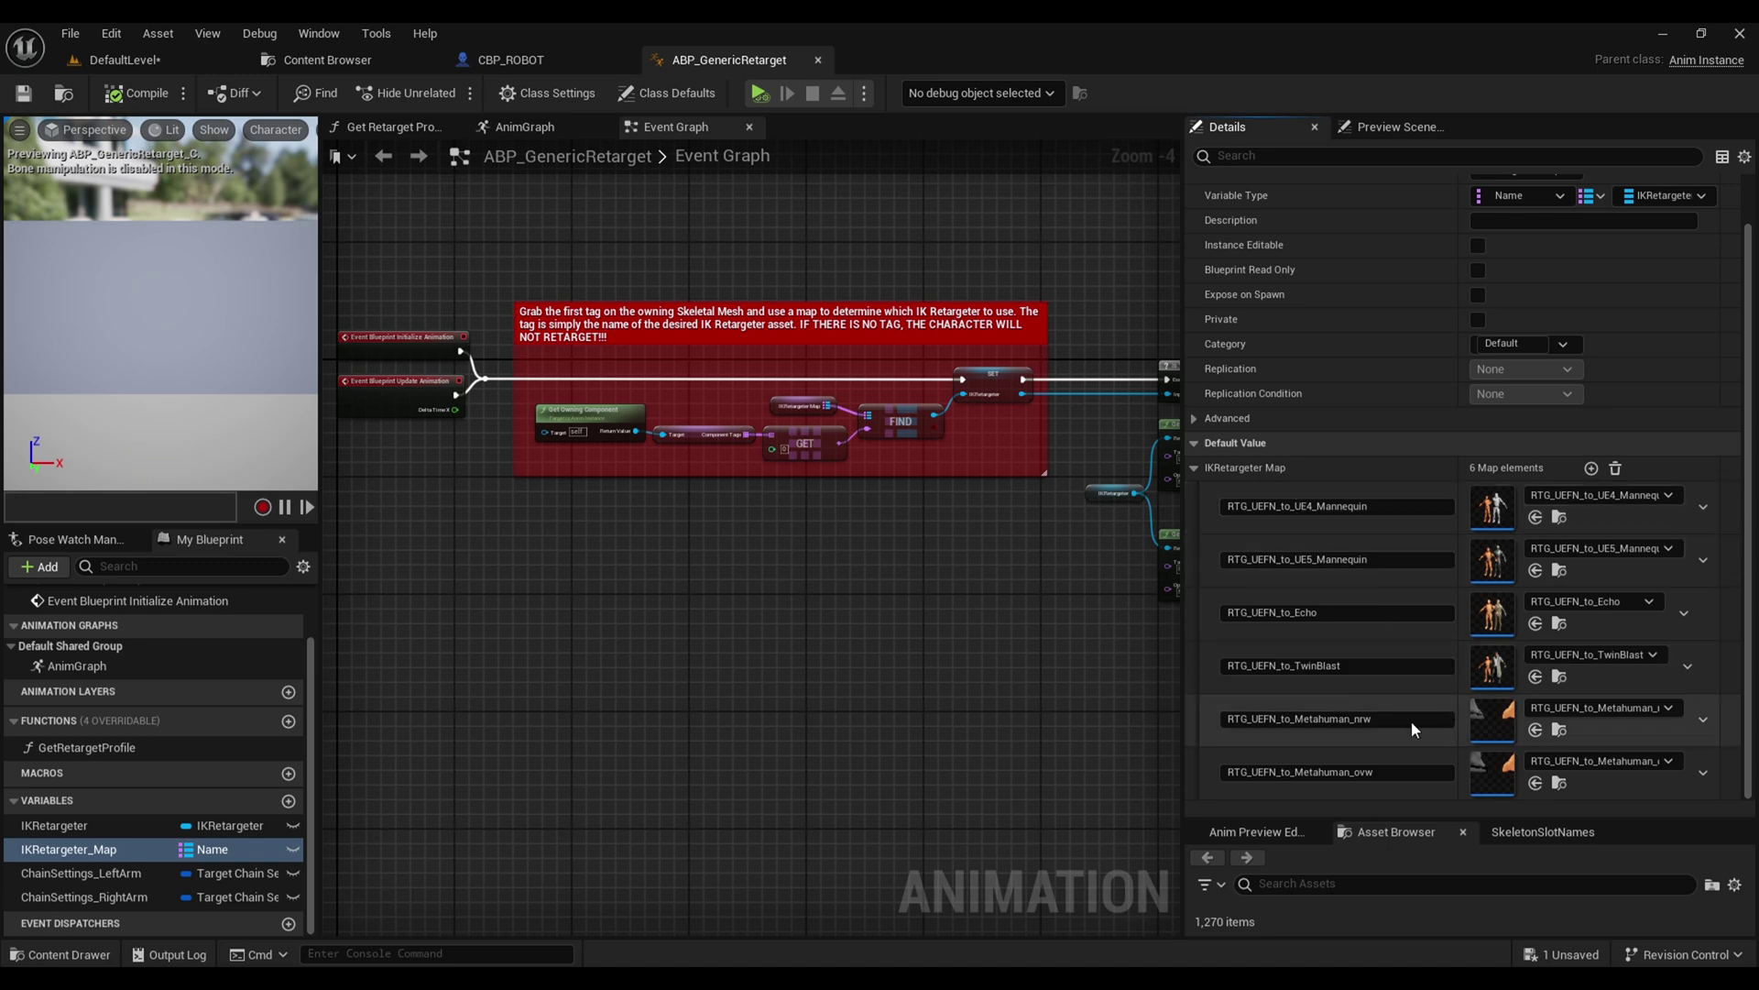
left_click(1592, 469)
scroll(1443, 619, "down", 1)
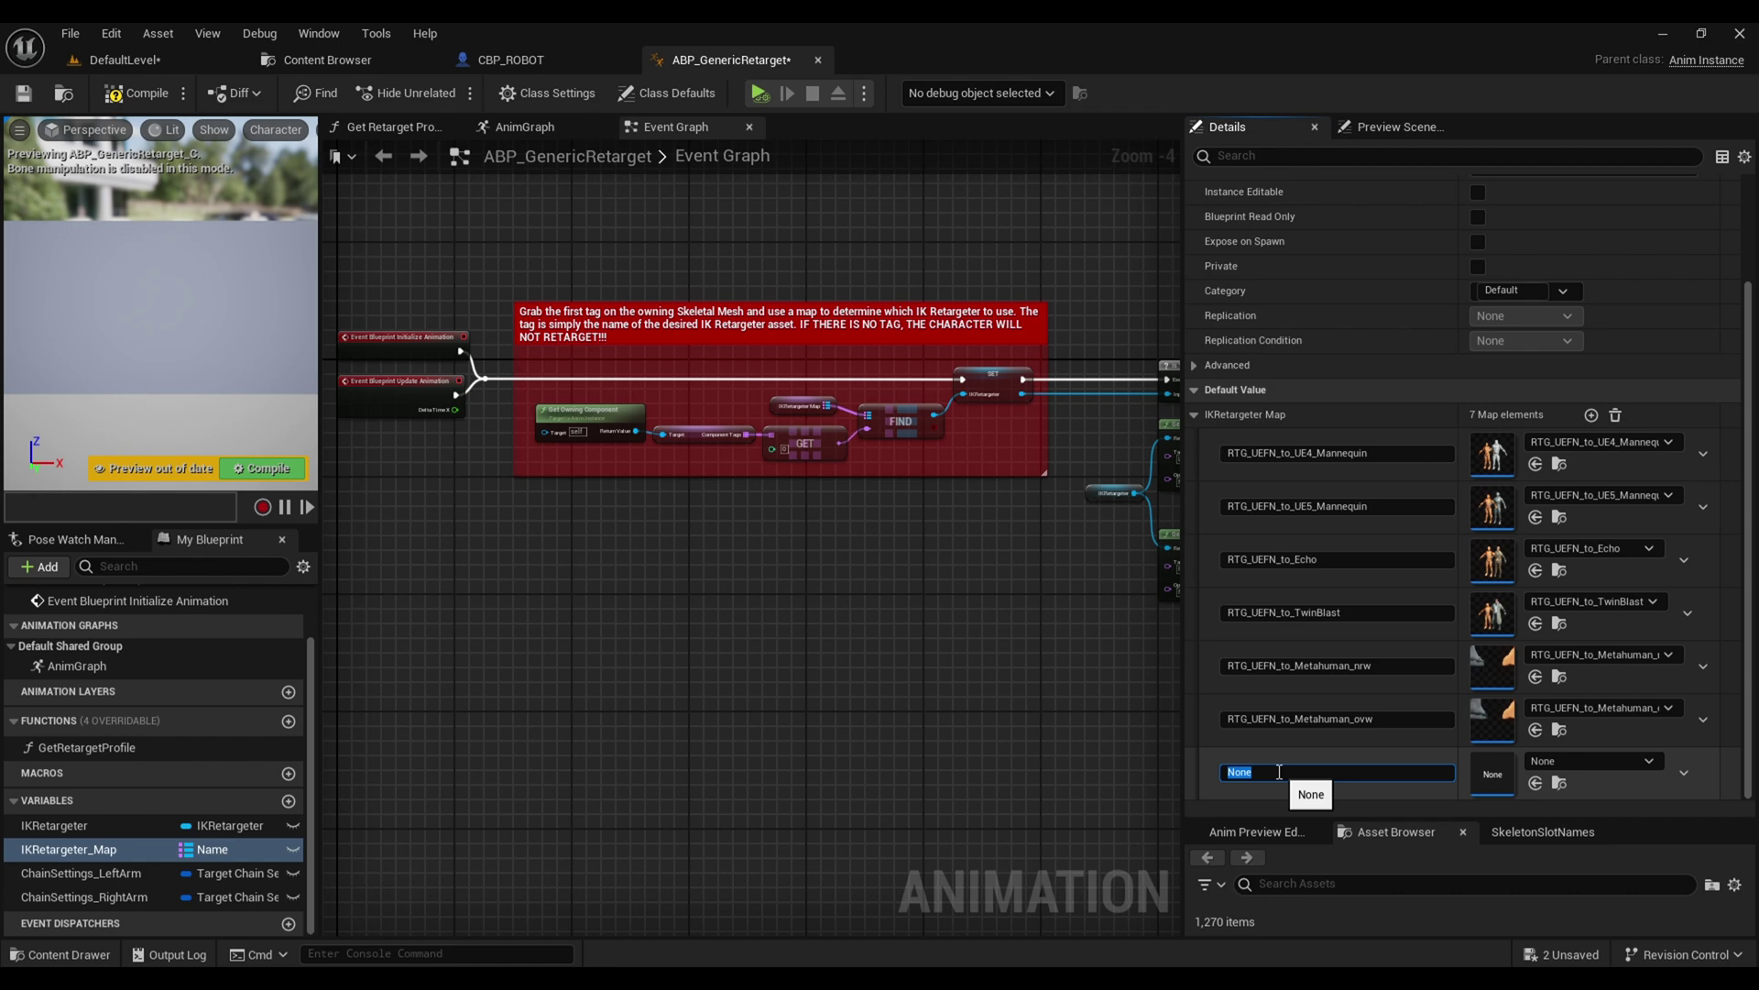
key("Return")
- Assign the RTG_AutoGenerated retargeter to the new entry, then compile and save the blueprint
right_click_drag(759, 651, 740, 658)
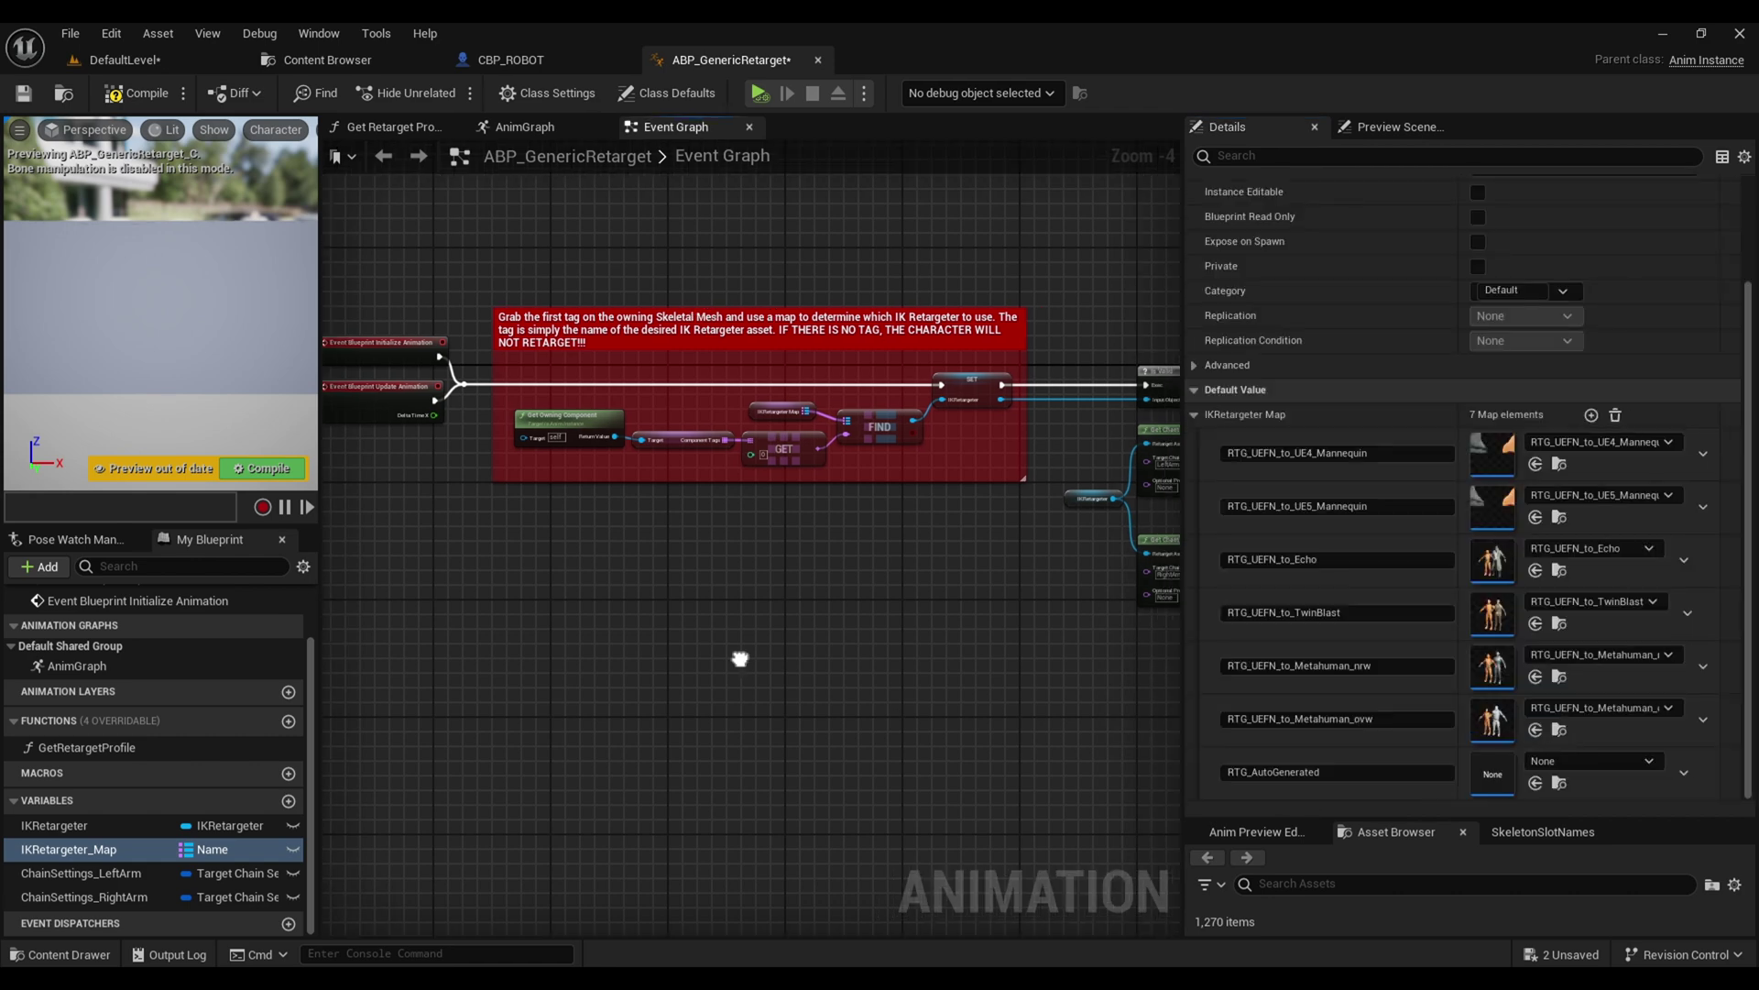
left_click(138, 92)
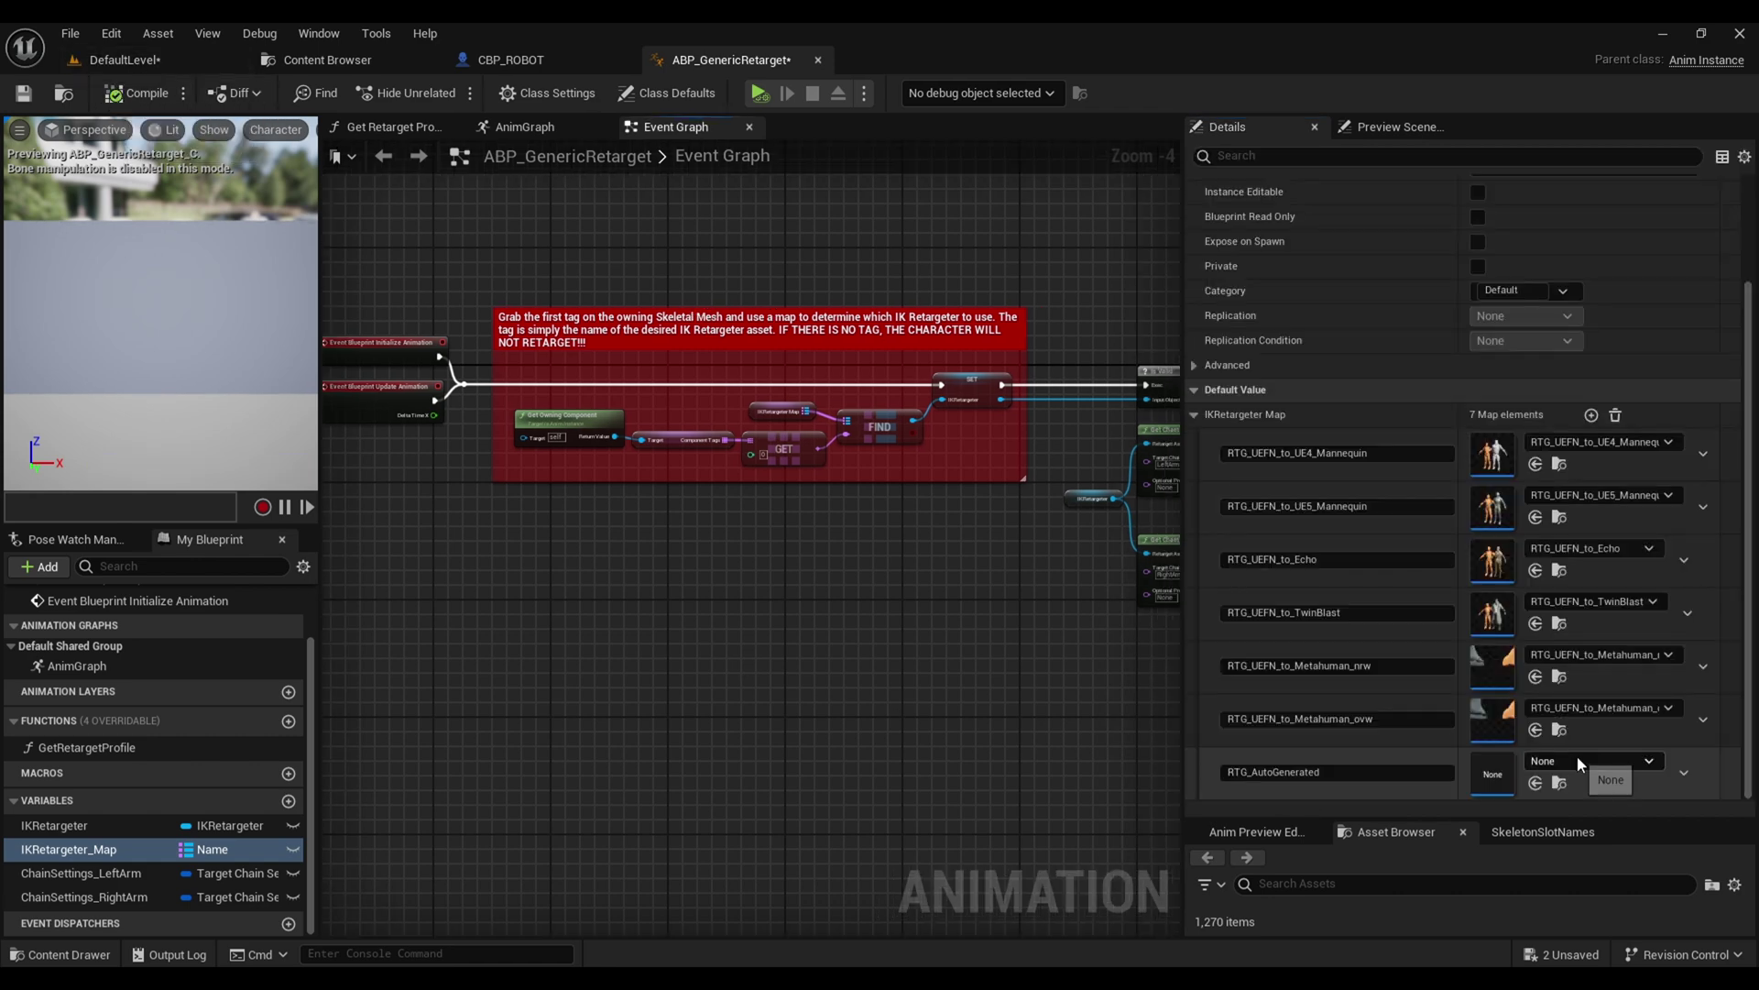
left_click(1590, 760)
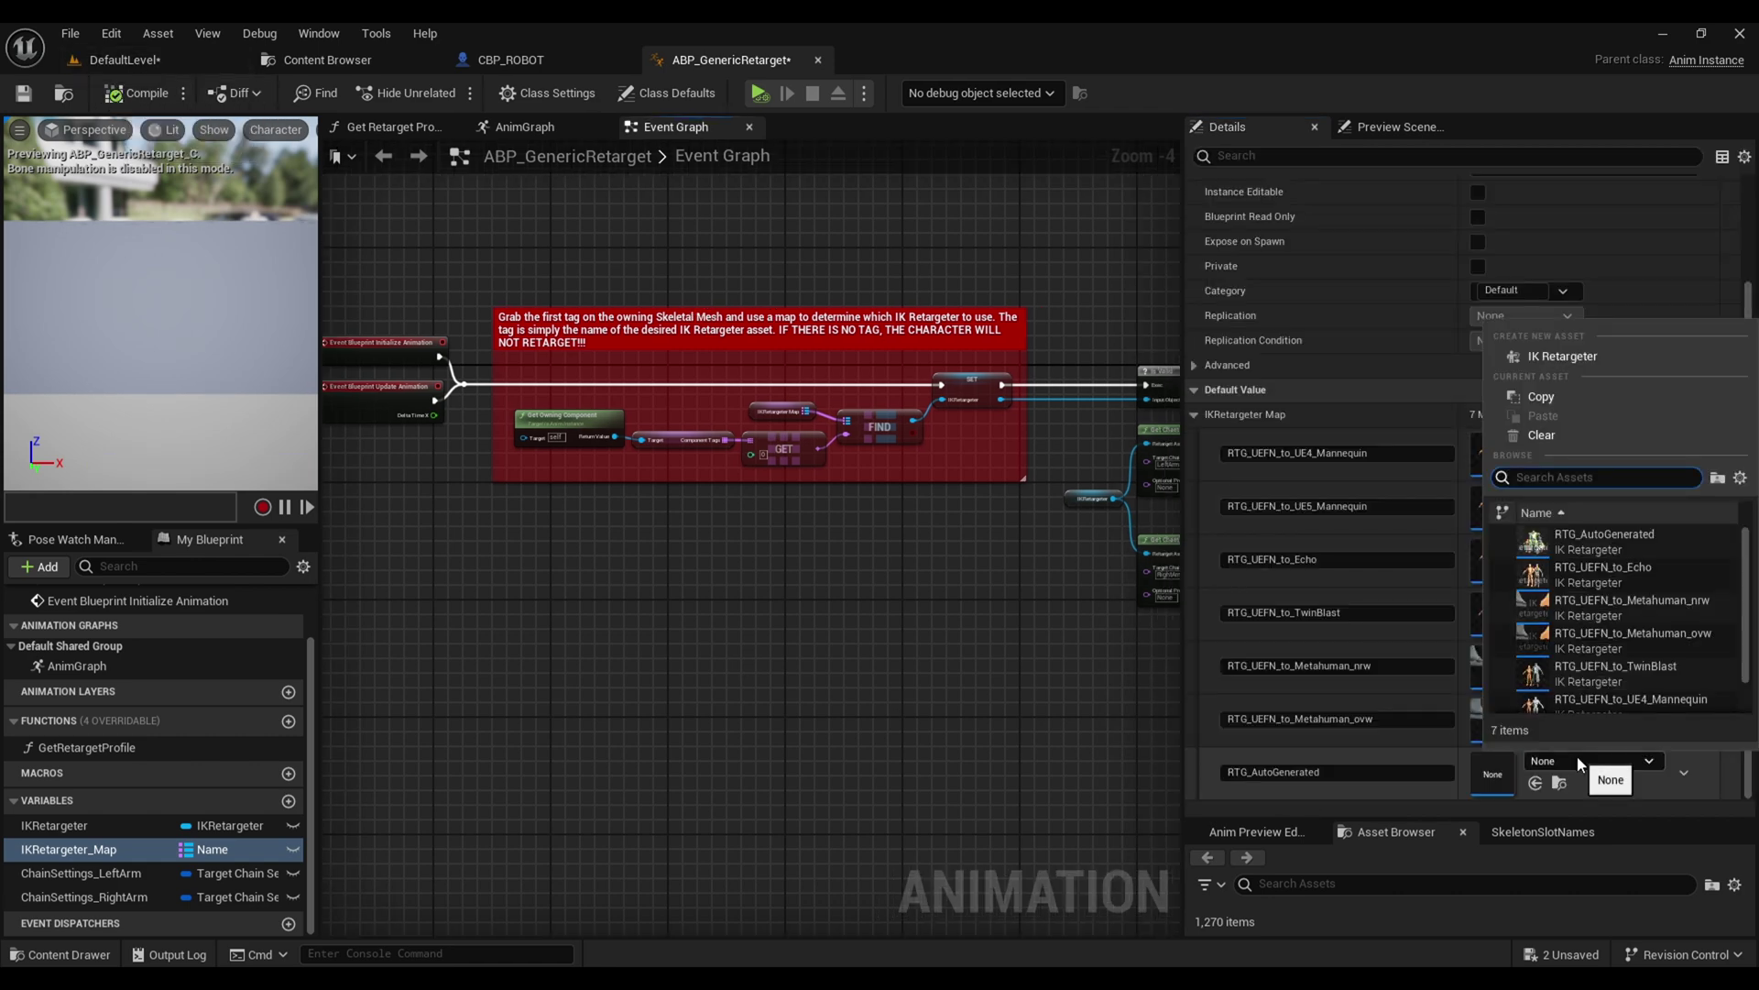
left_click(1615, 540)
right_click_drag(918, 646, 977, 618)
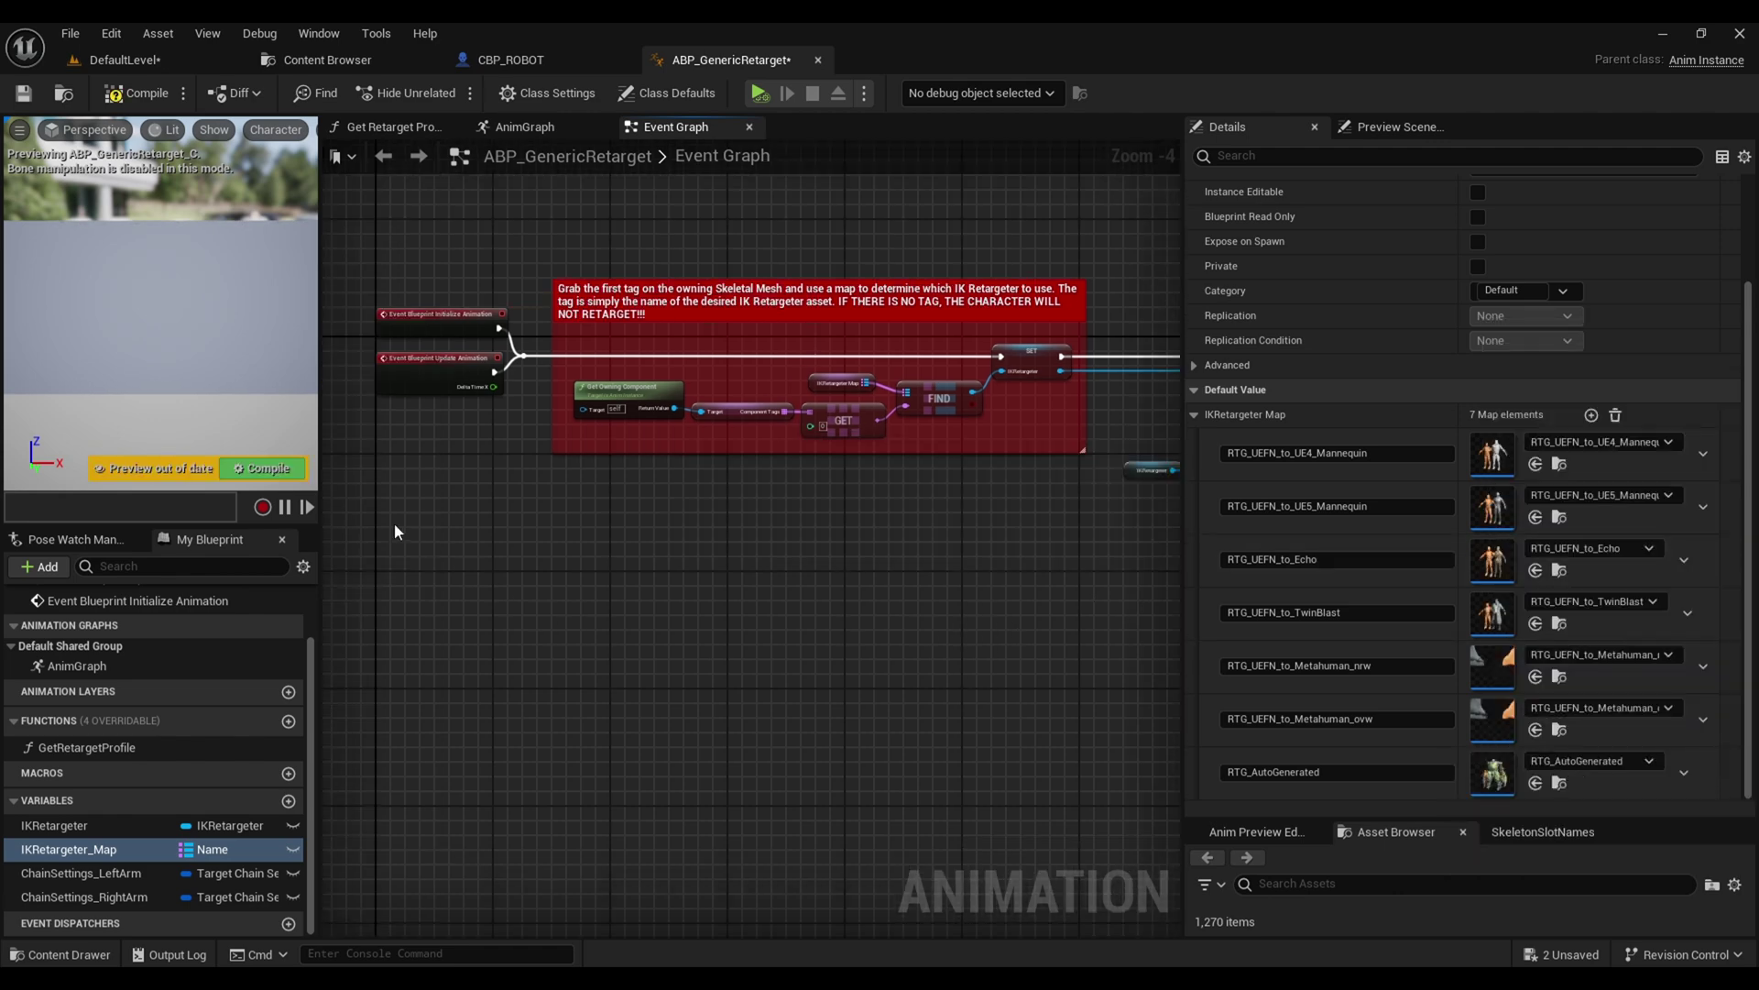
left_click(22, 93)
left_click(510, 59)
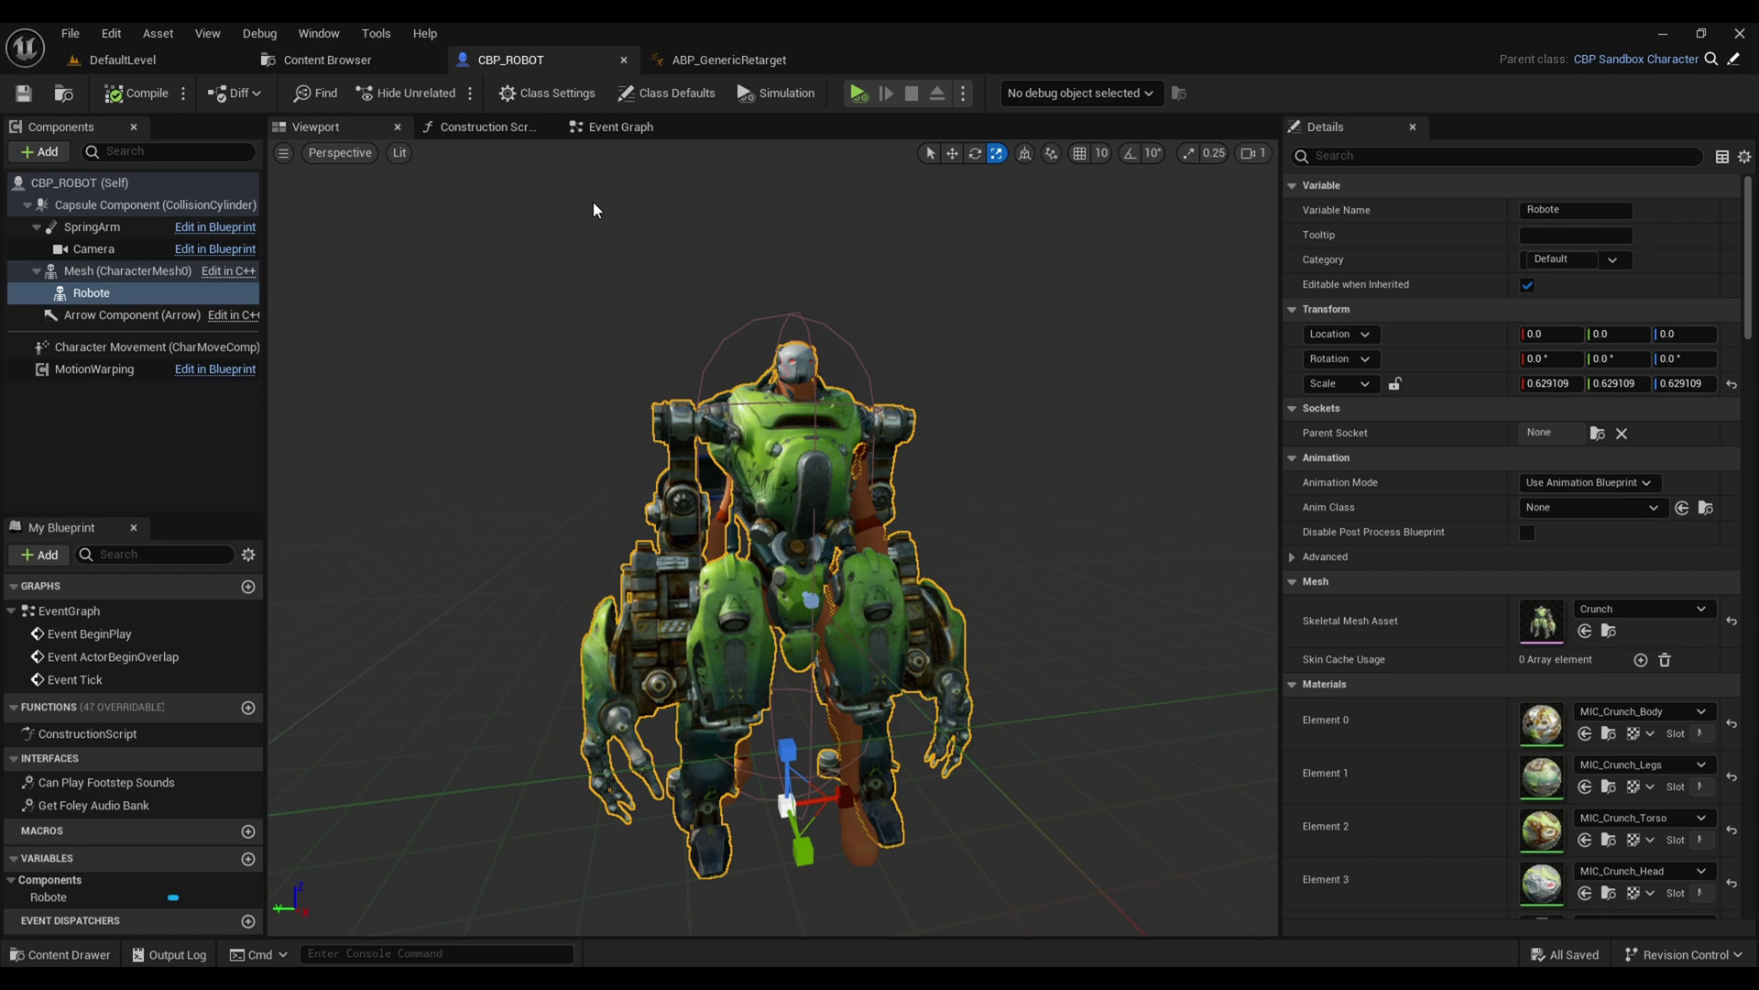
- Set Robote's Anim Class to ABP_GenericRetarget_C and copy the RTG_AutoGenerated key name
left_click(1614, 509)
left_click(1353, 337)
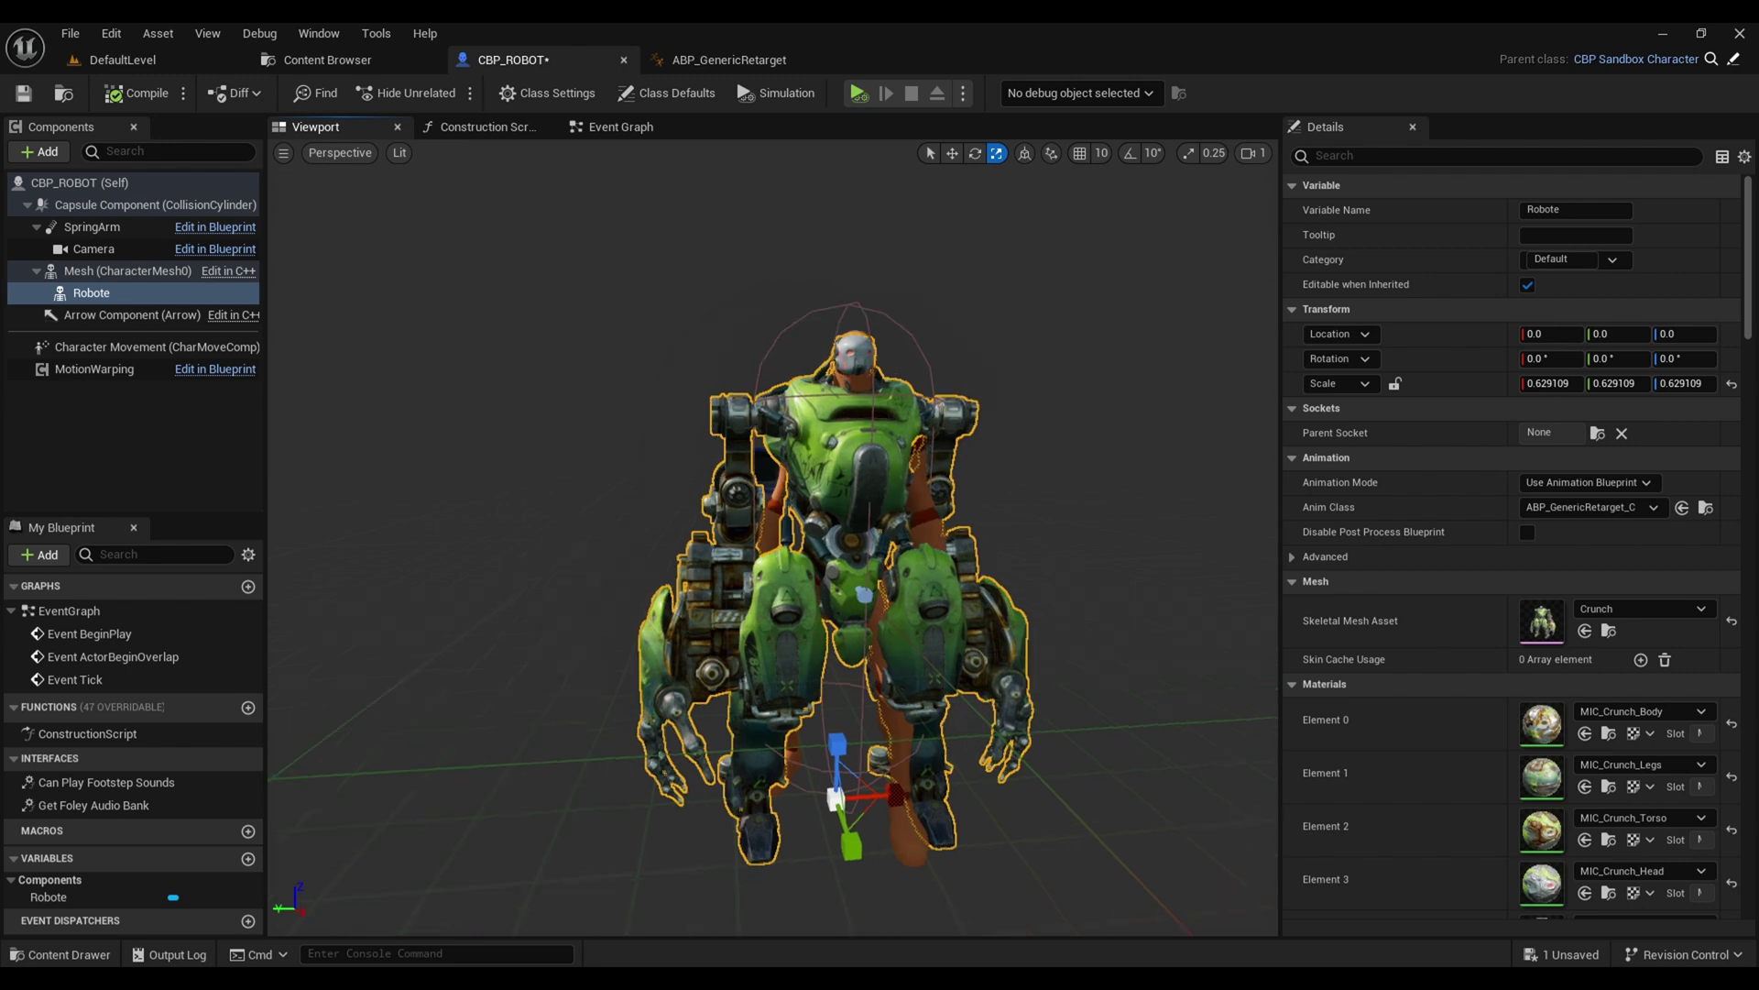
middle_click_drag(811, 489, 826, 441)
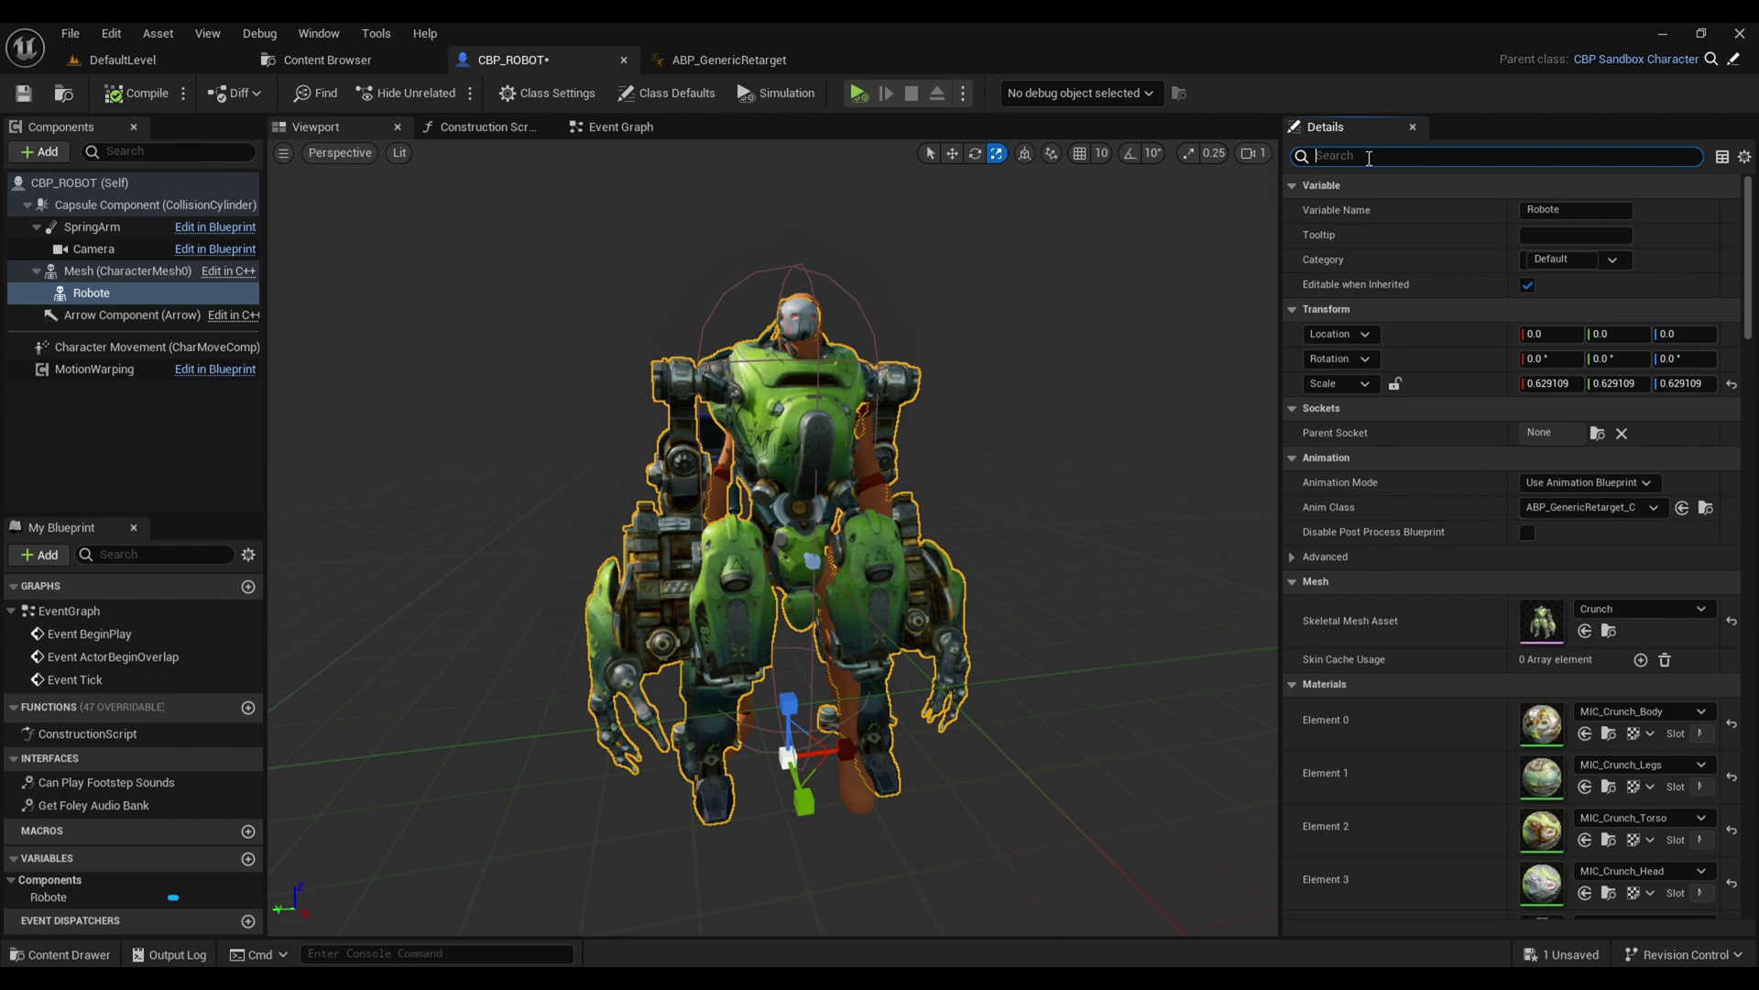
left_click(747, 62)
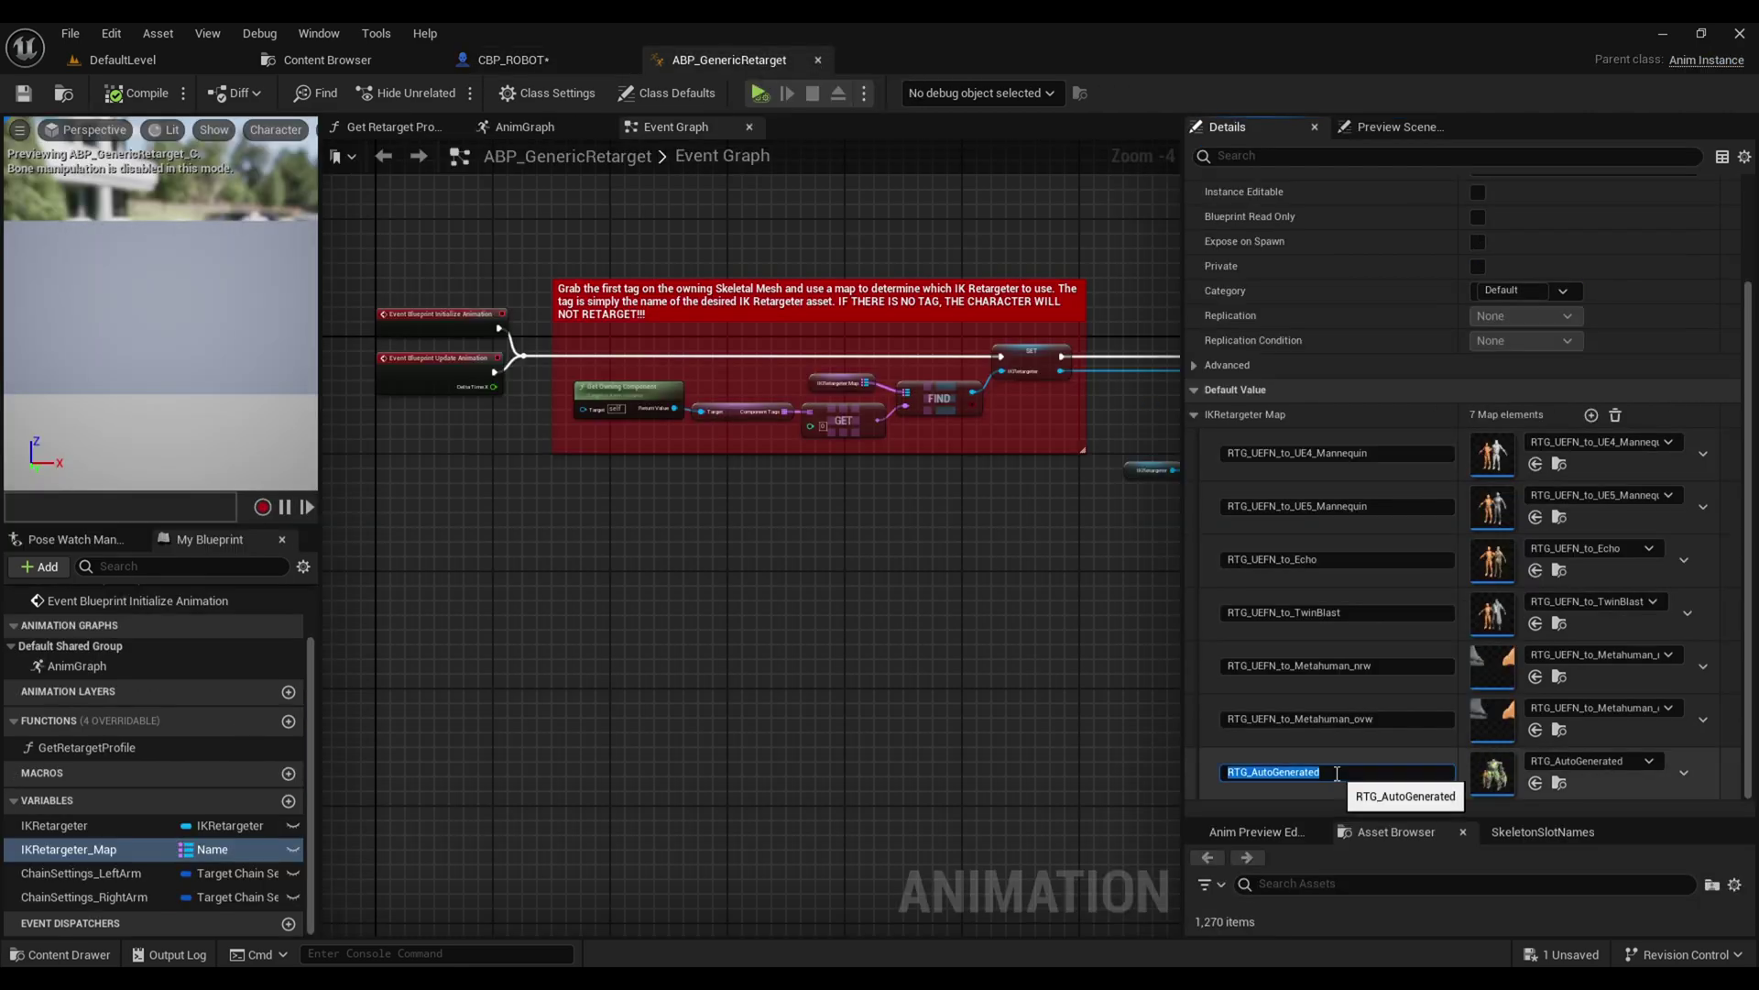
key("Return")
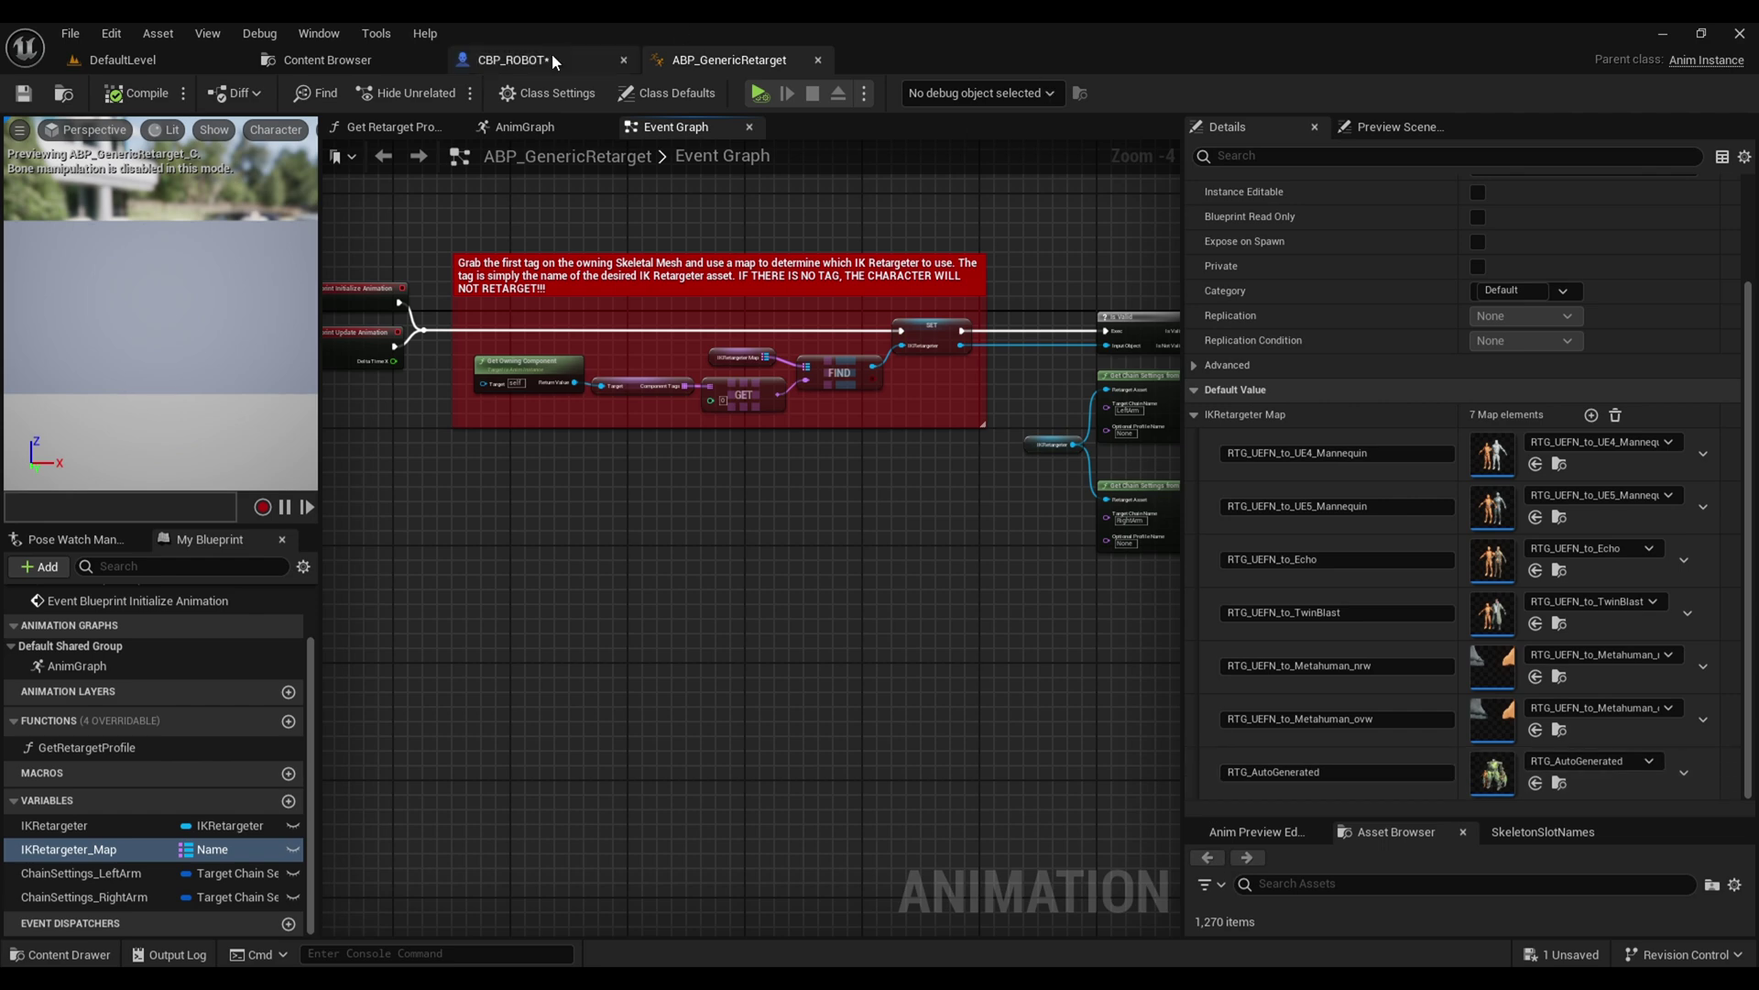
- Paste RTG_AutoGenerated as Robote's component tag in CBP_ROBOT, then save with Ctrl+S
left_click(554, 61)
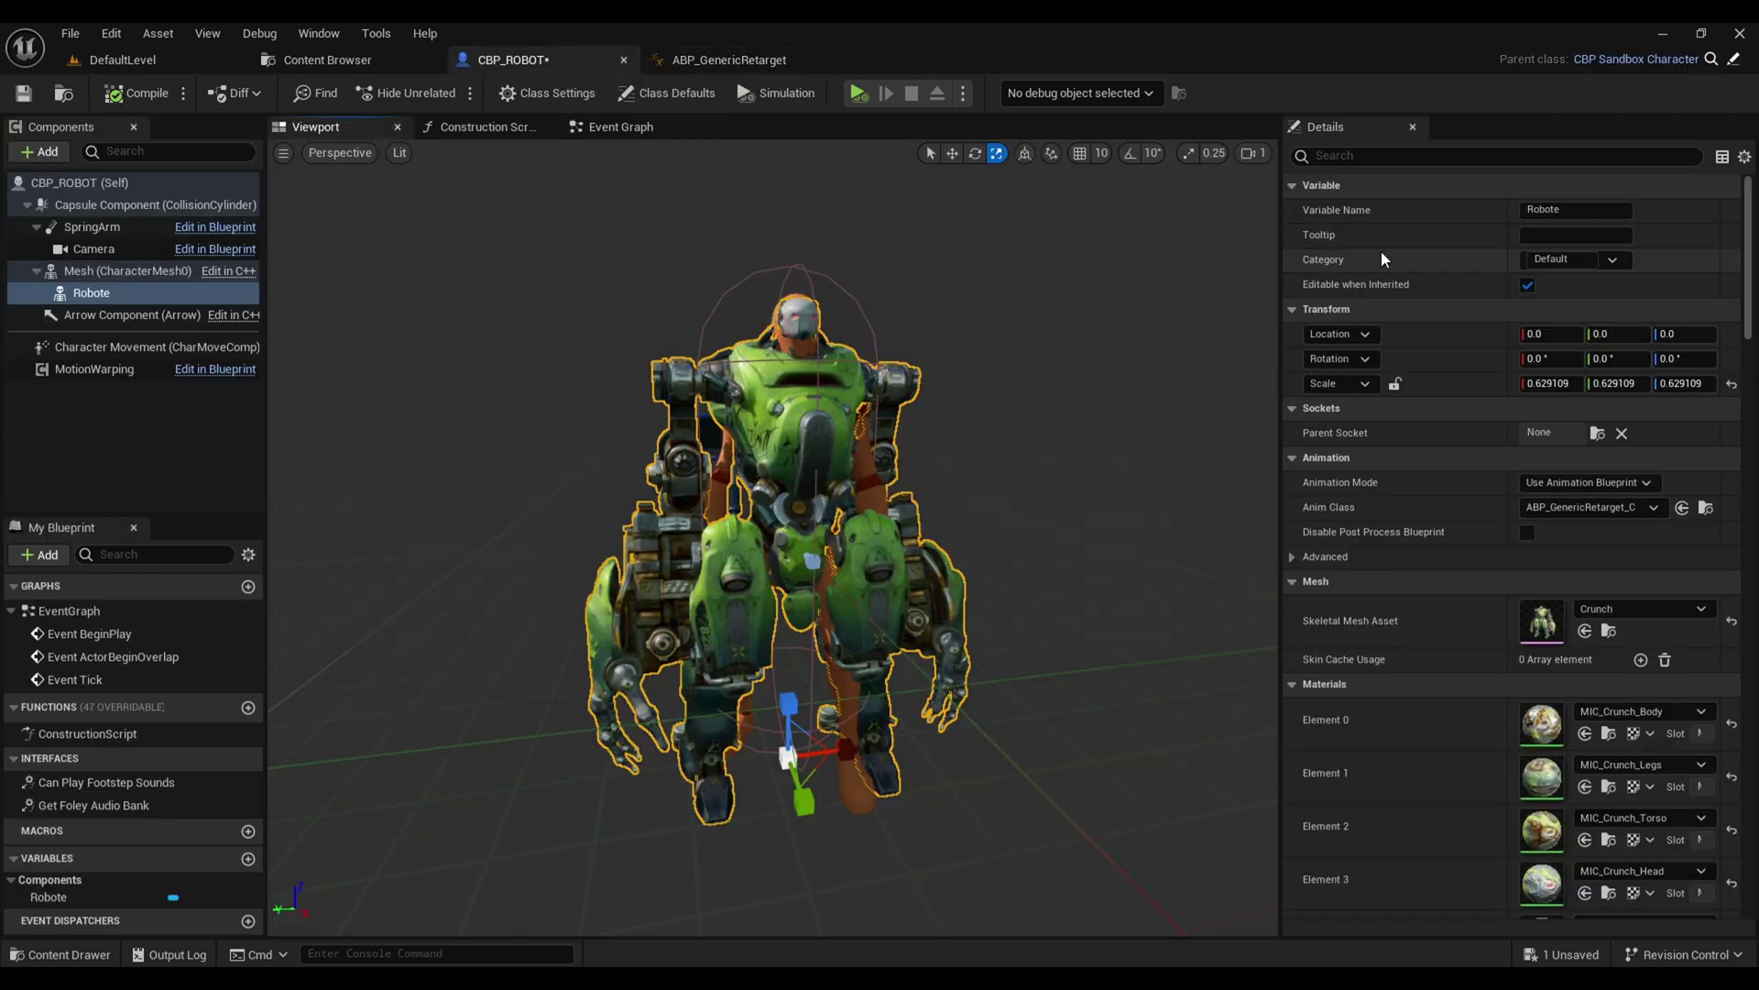
type("Tag")
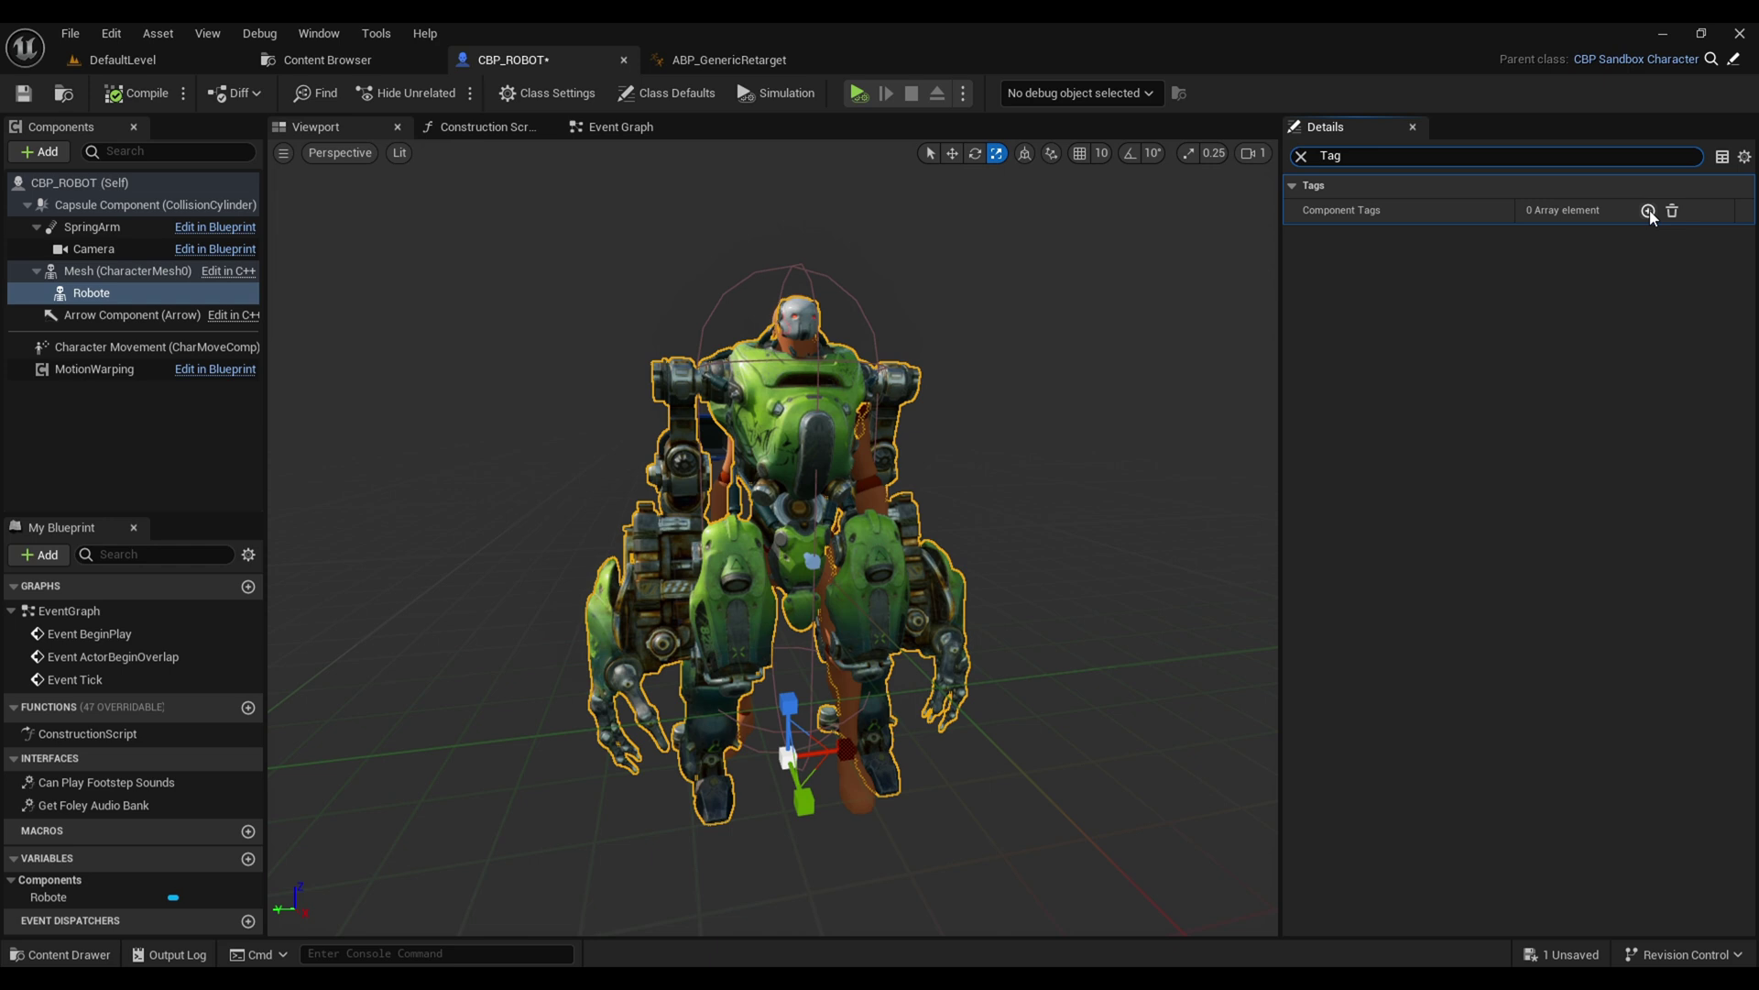
type("RTG_AutoGenerated")
key("Return")
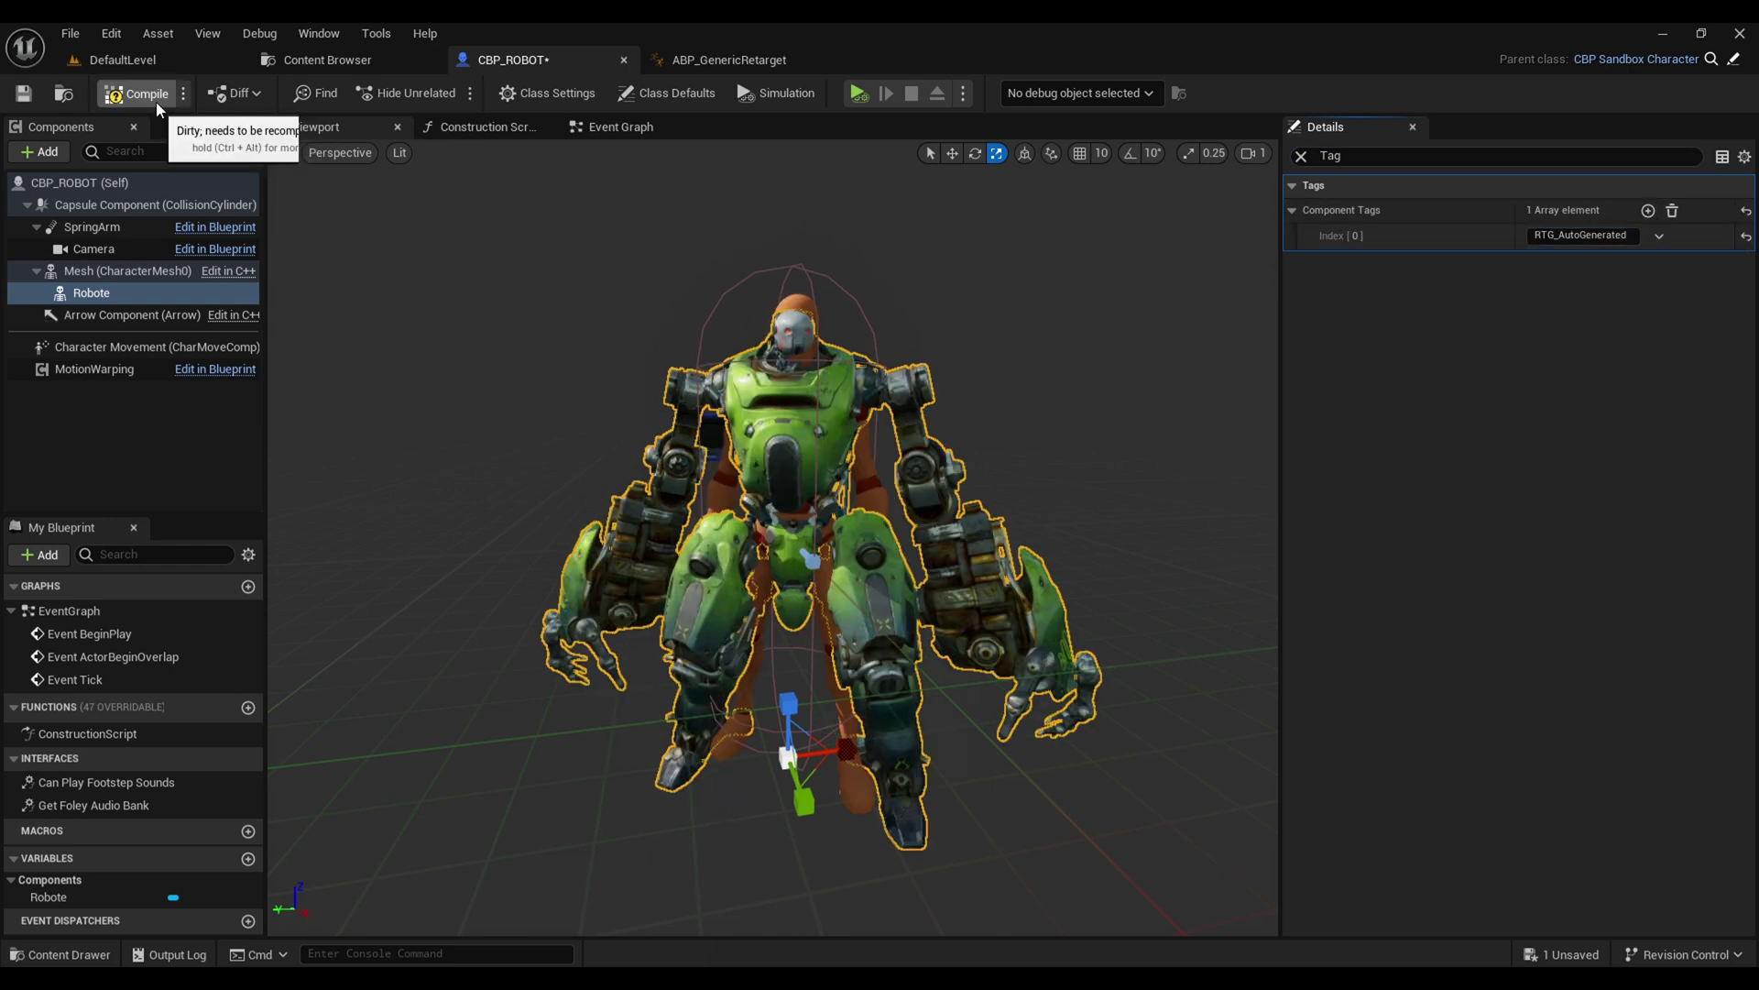
key("ctrl+s")
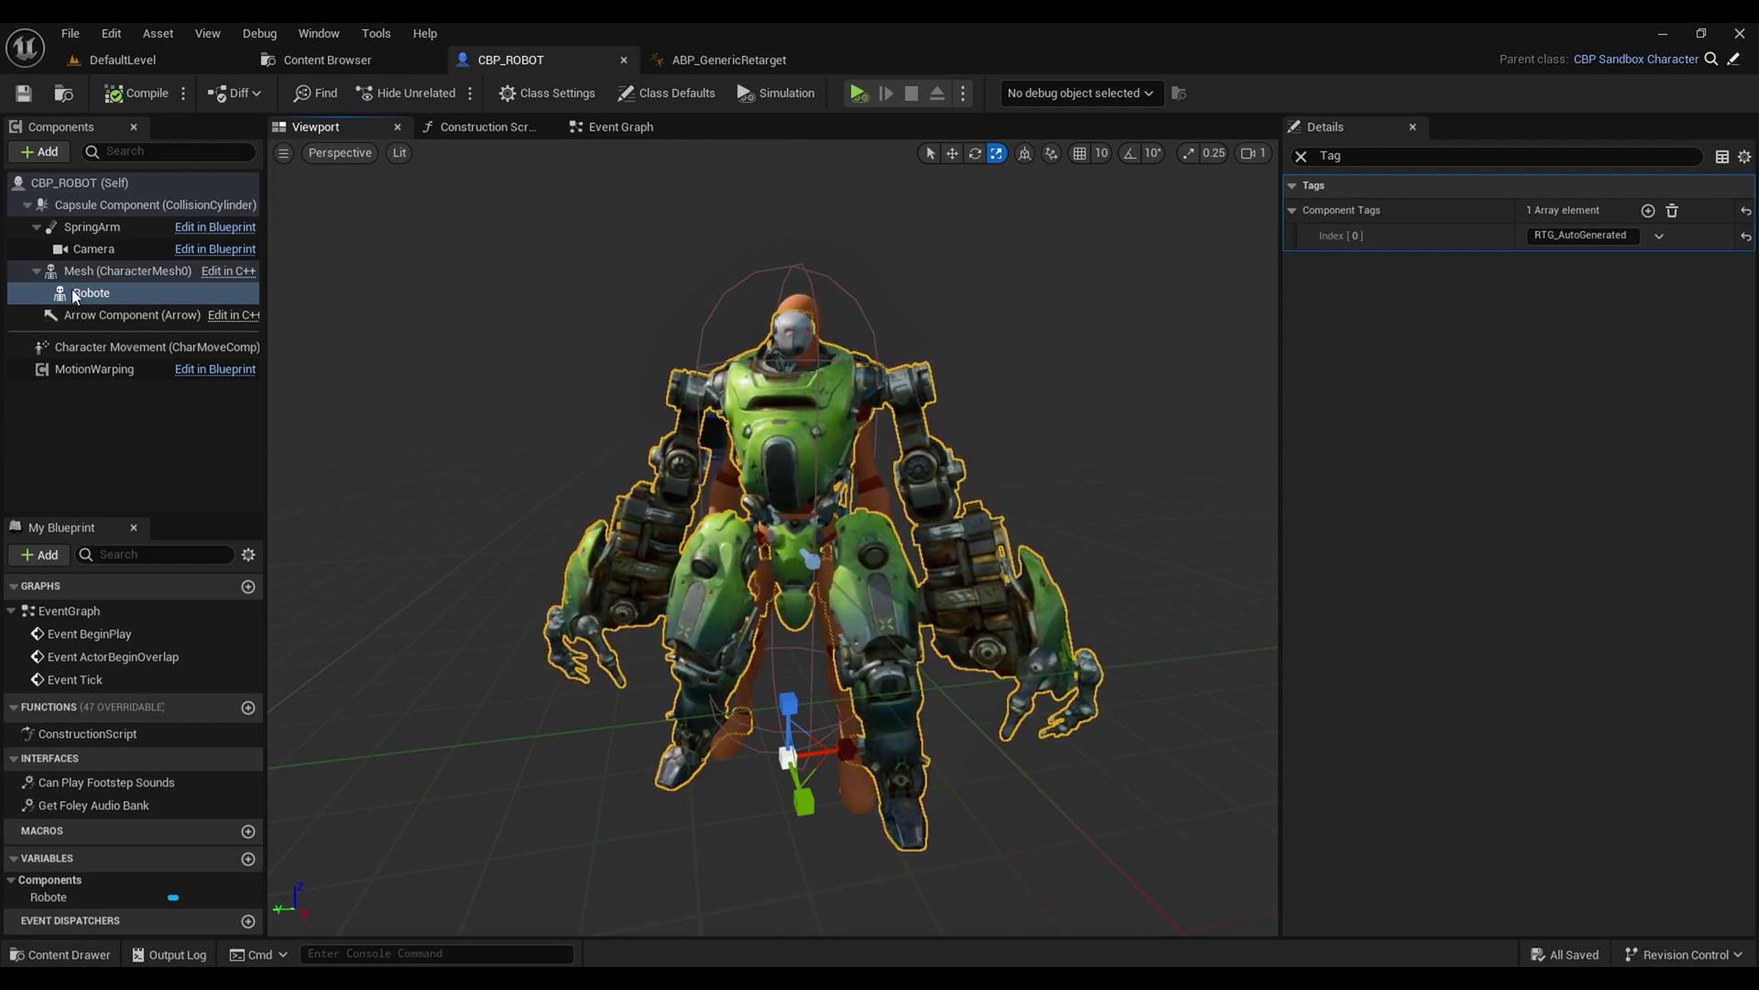
- Hide CharacterMesh0, compile CBP_ROBOT, and set its anim tick option to Always Tick Pose and Refresh Bones
left_click(127, 271)
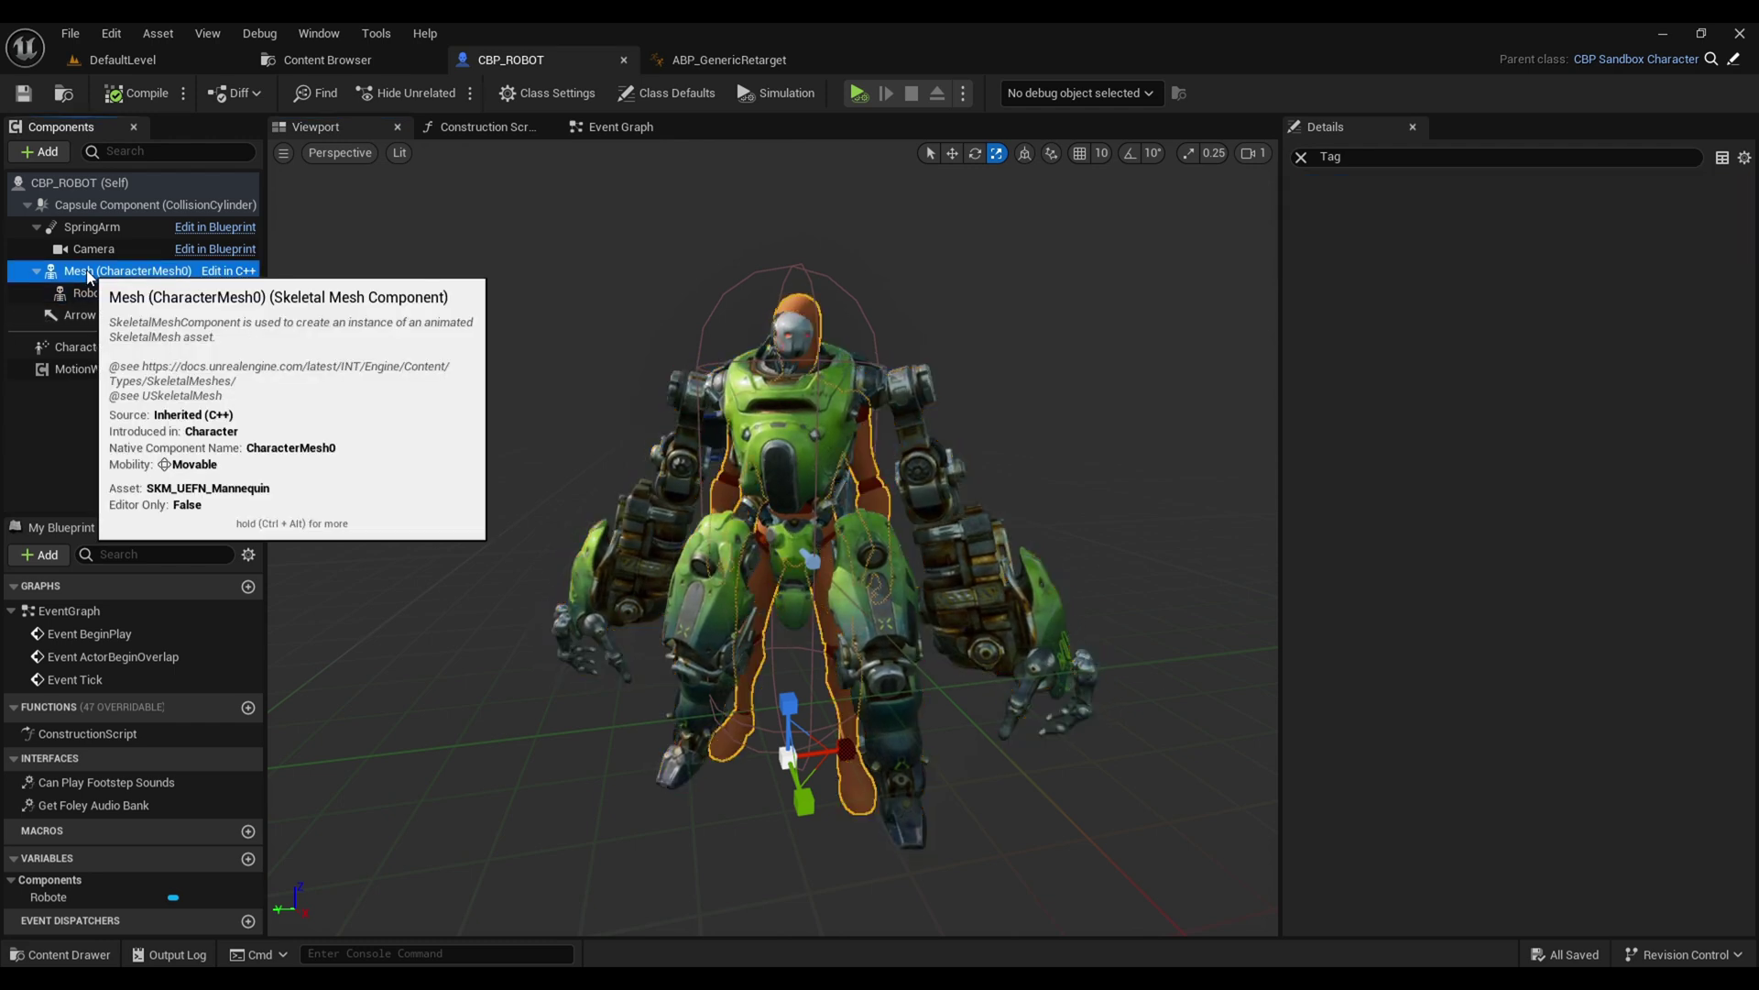
left_click(1300, 155)
type("V")
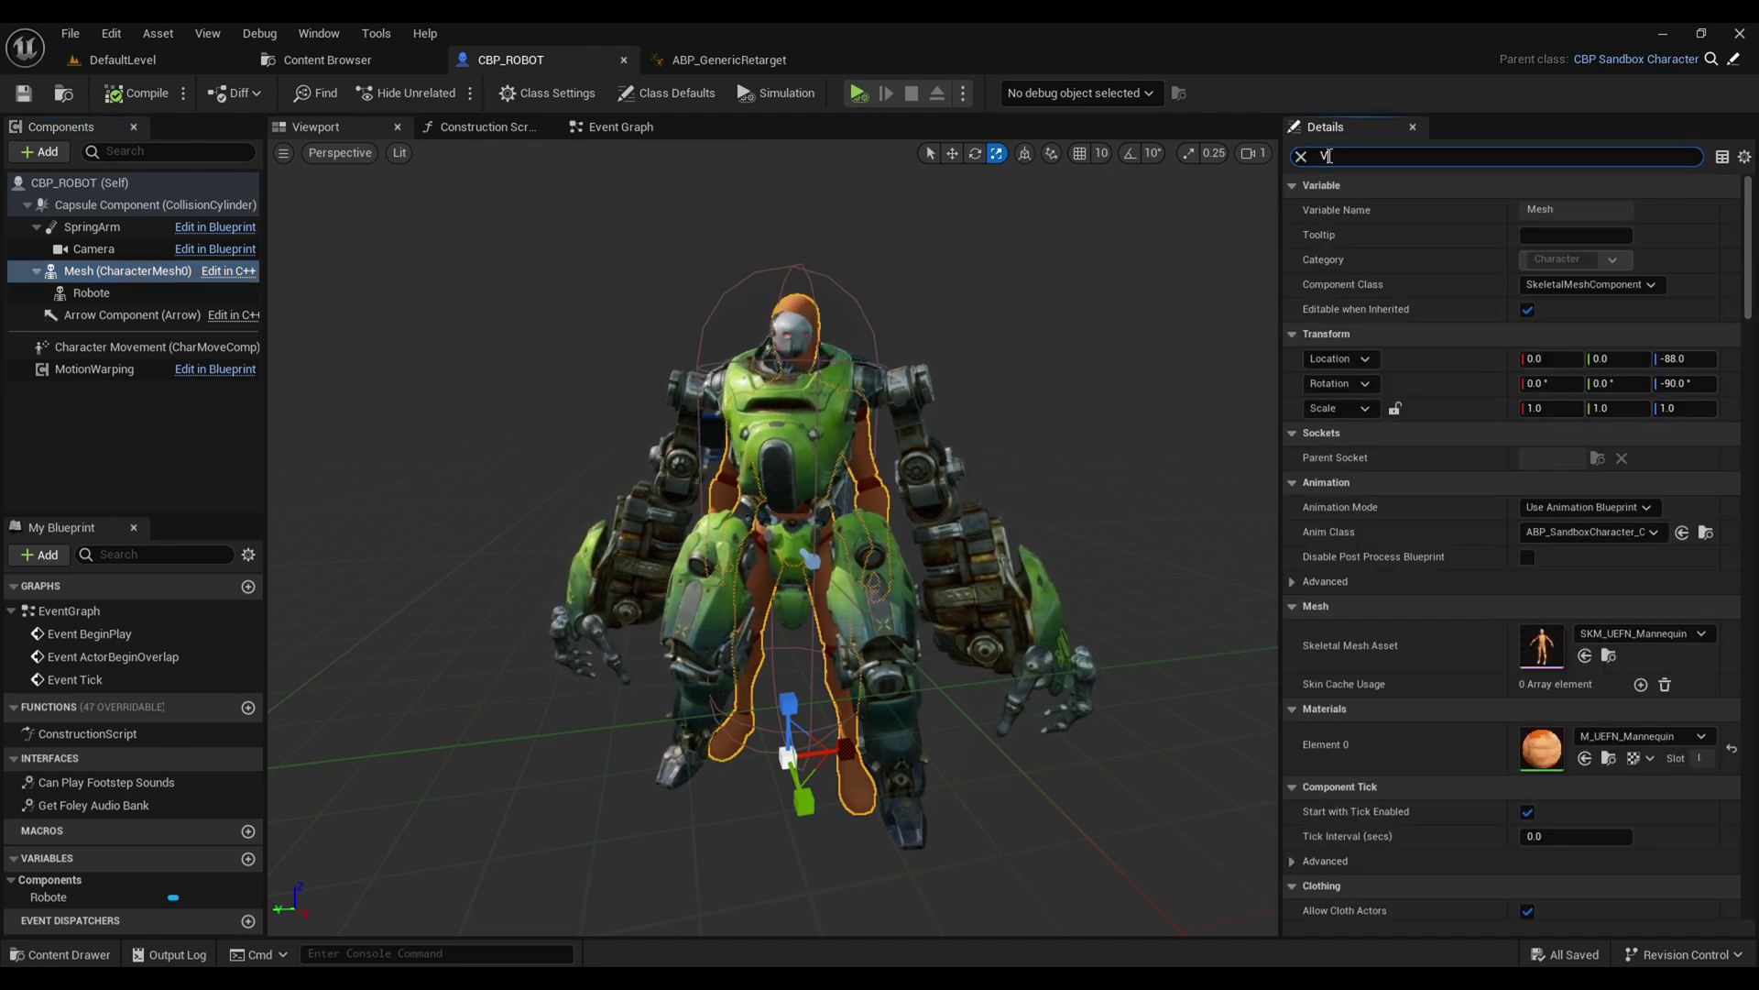
type("is")
left_click(1533, 283)
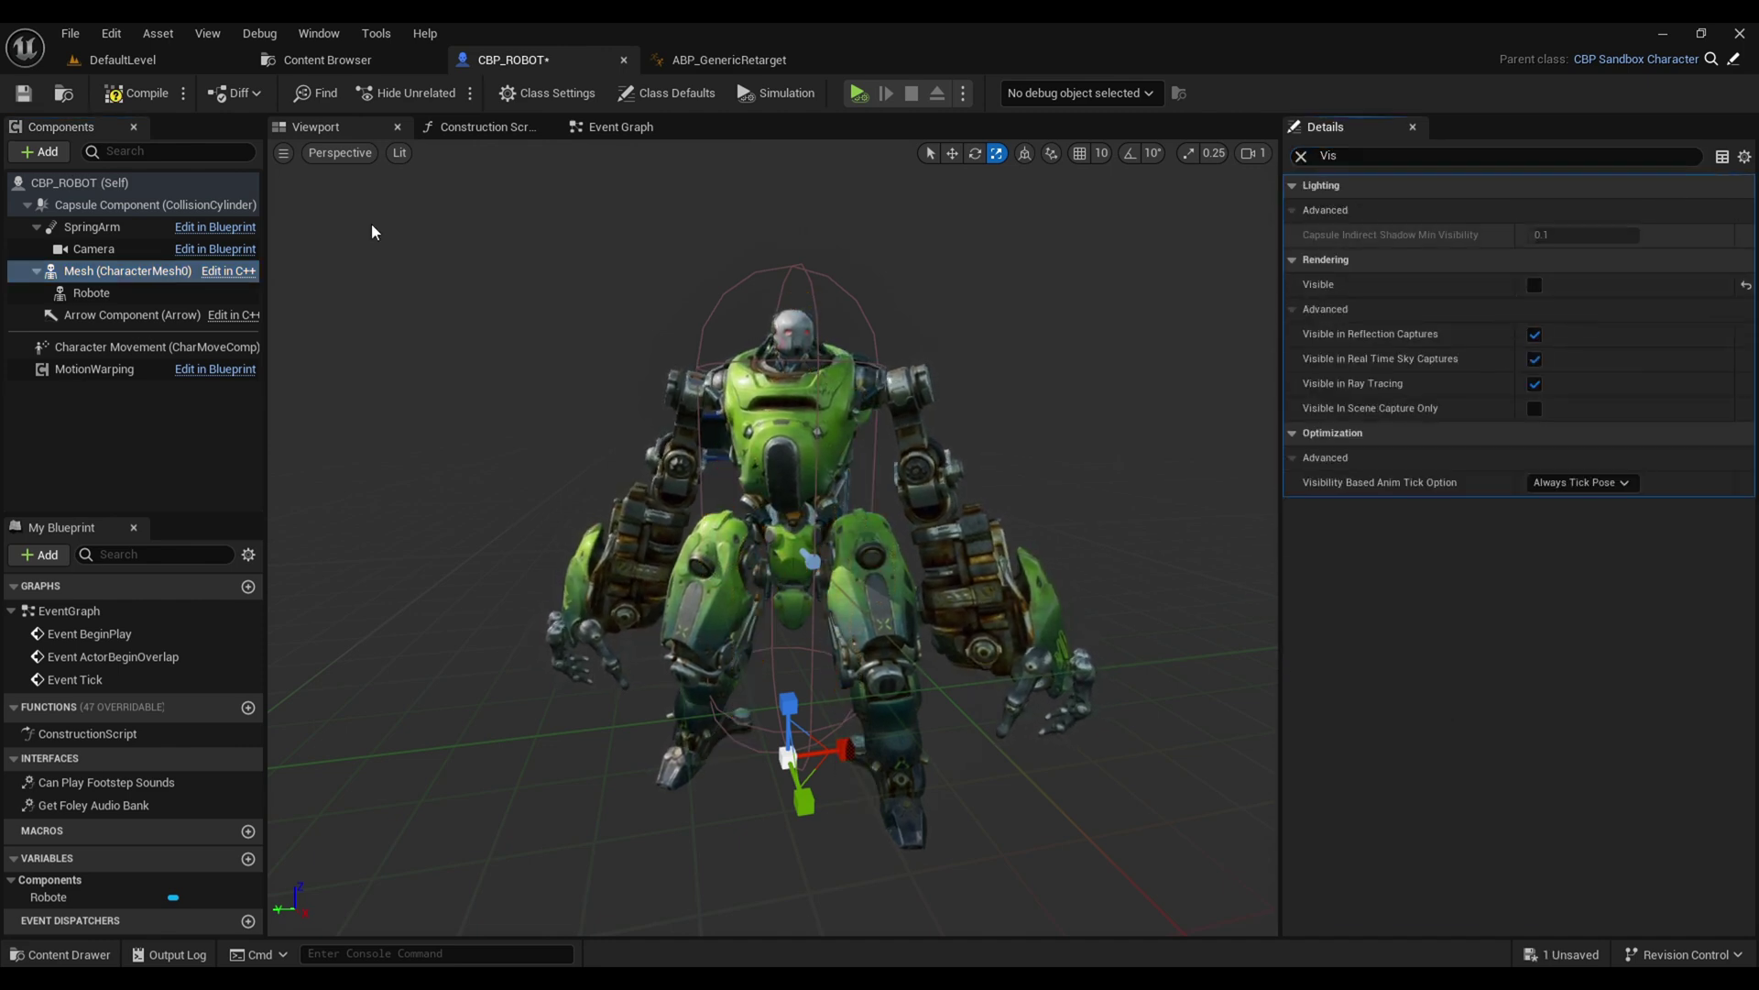
left_click(135, 93)
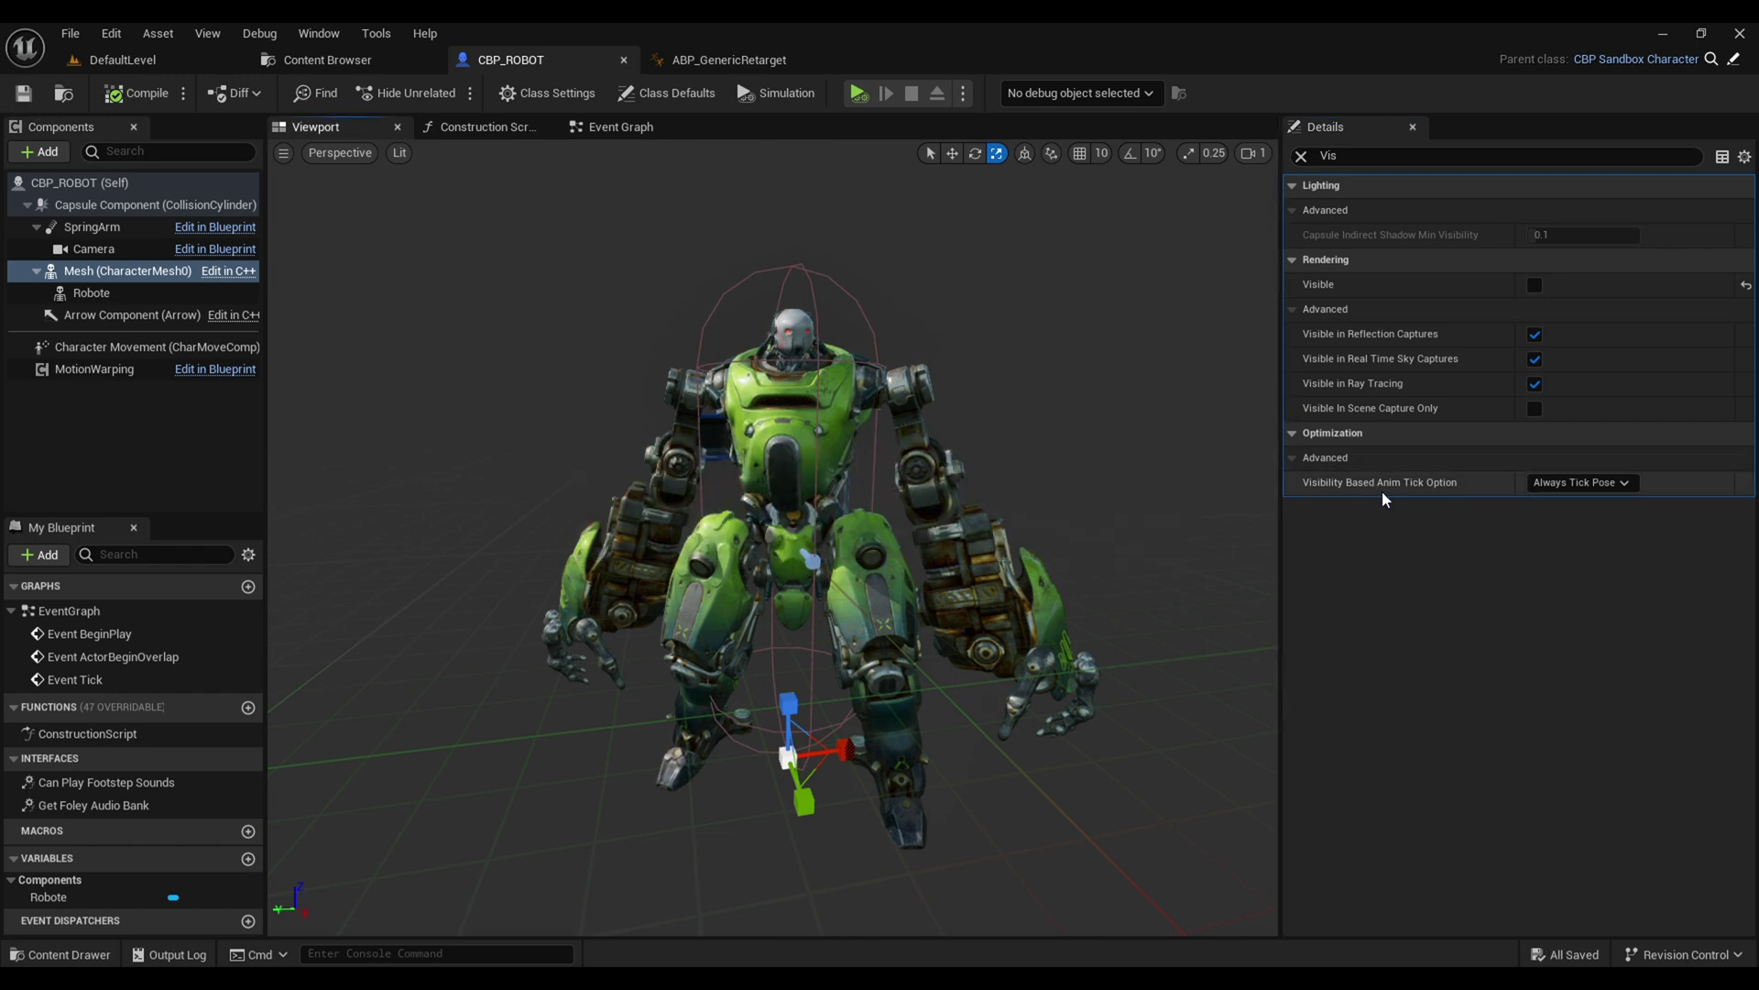
left_click(1581, 484)
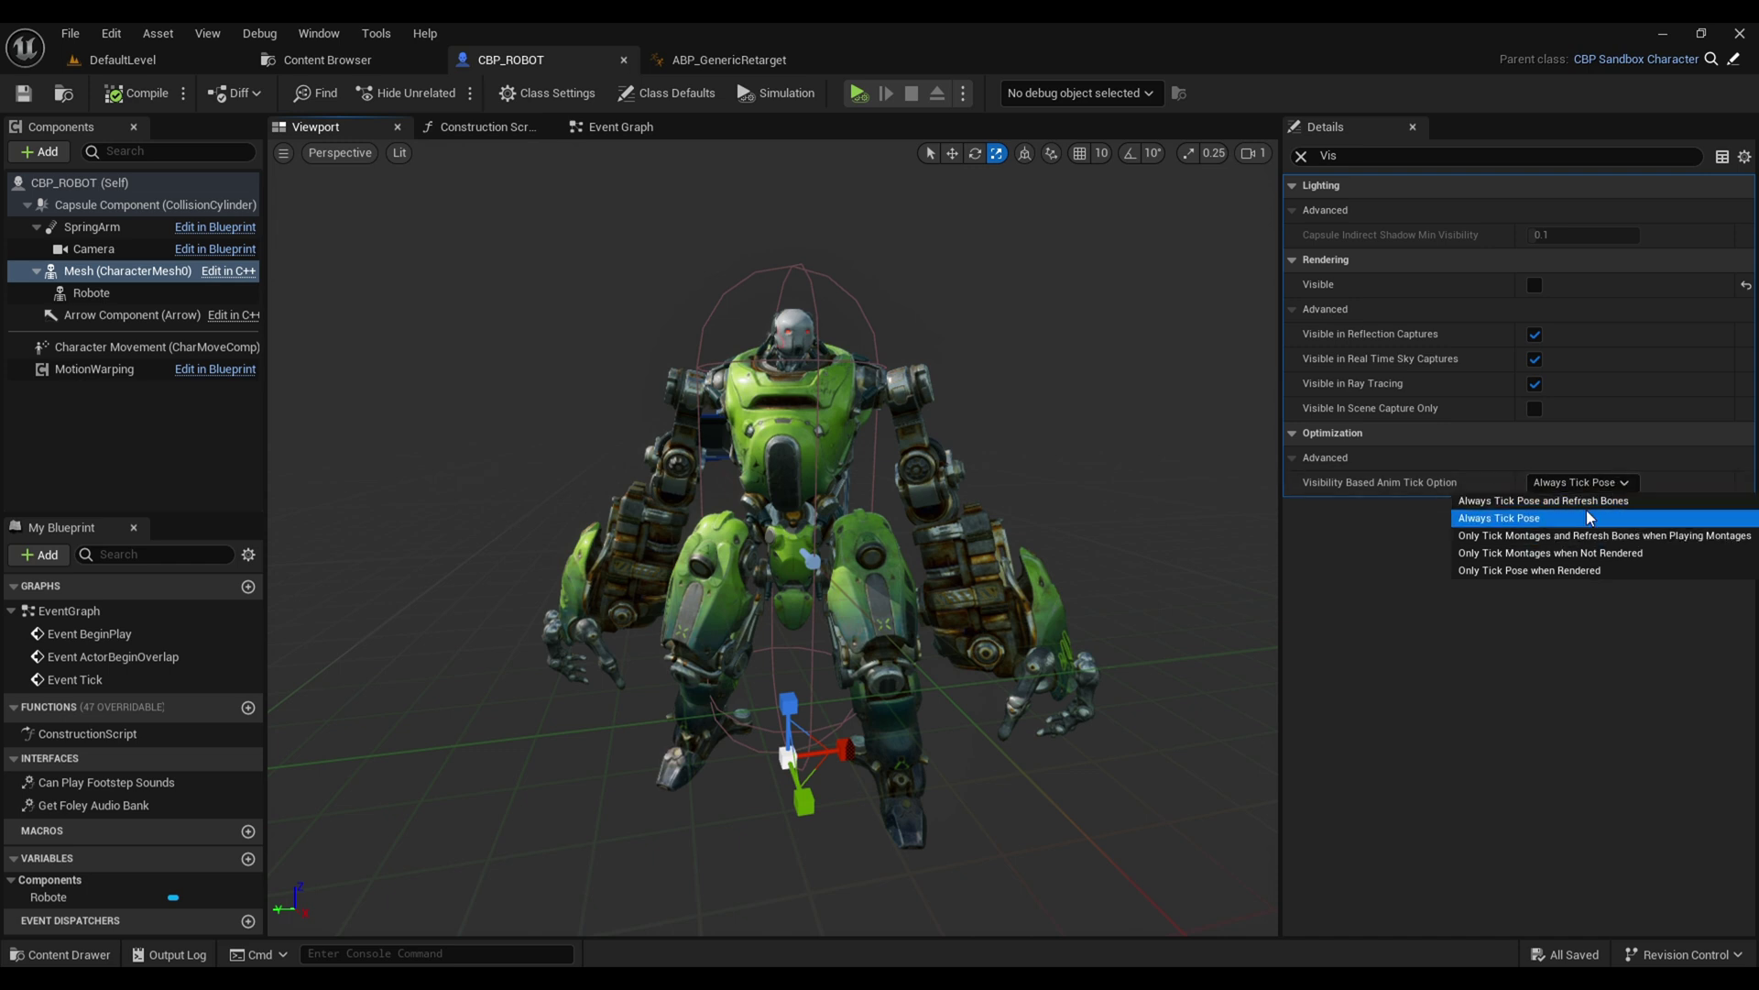
left_click(1618, 503)
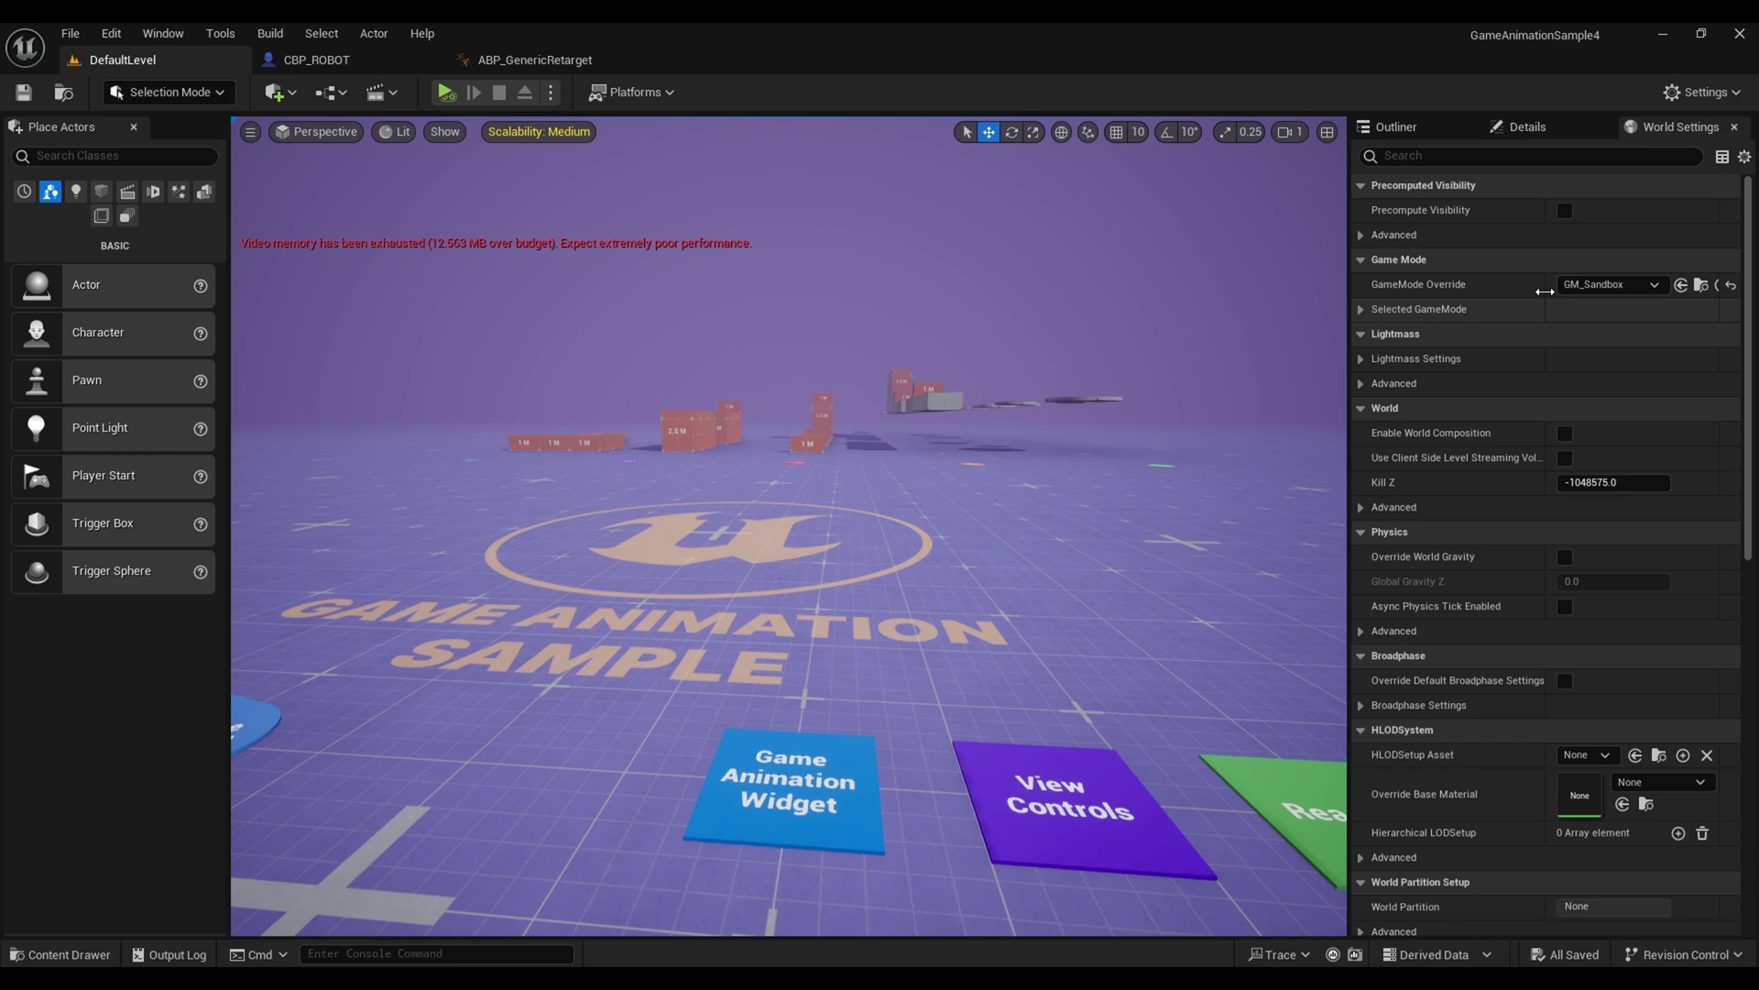
- Set the GameMode's Default Pawn Class to CBP_ROBOT and play the level
left_click(1378, 309)
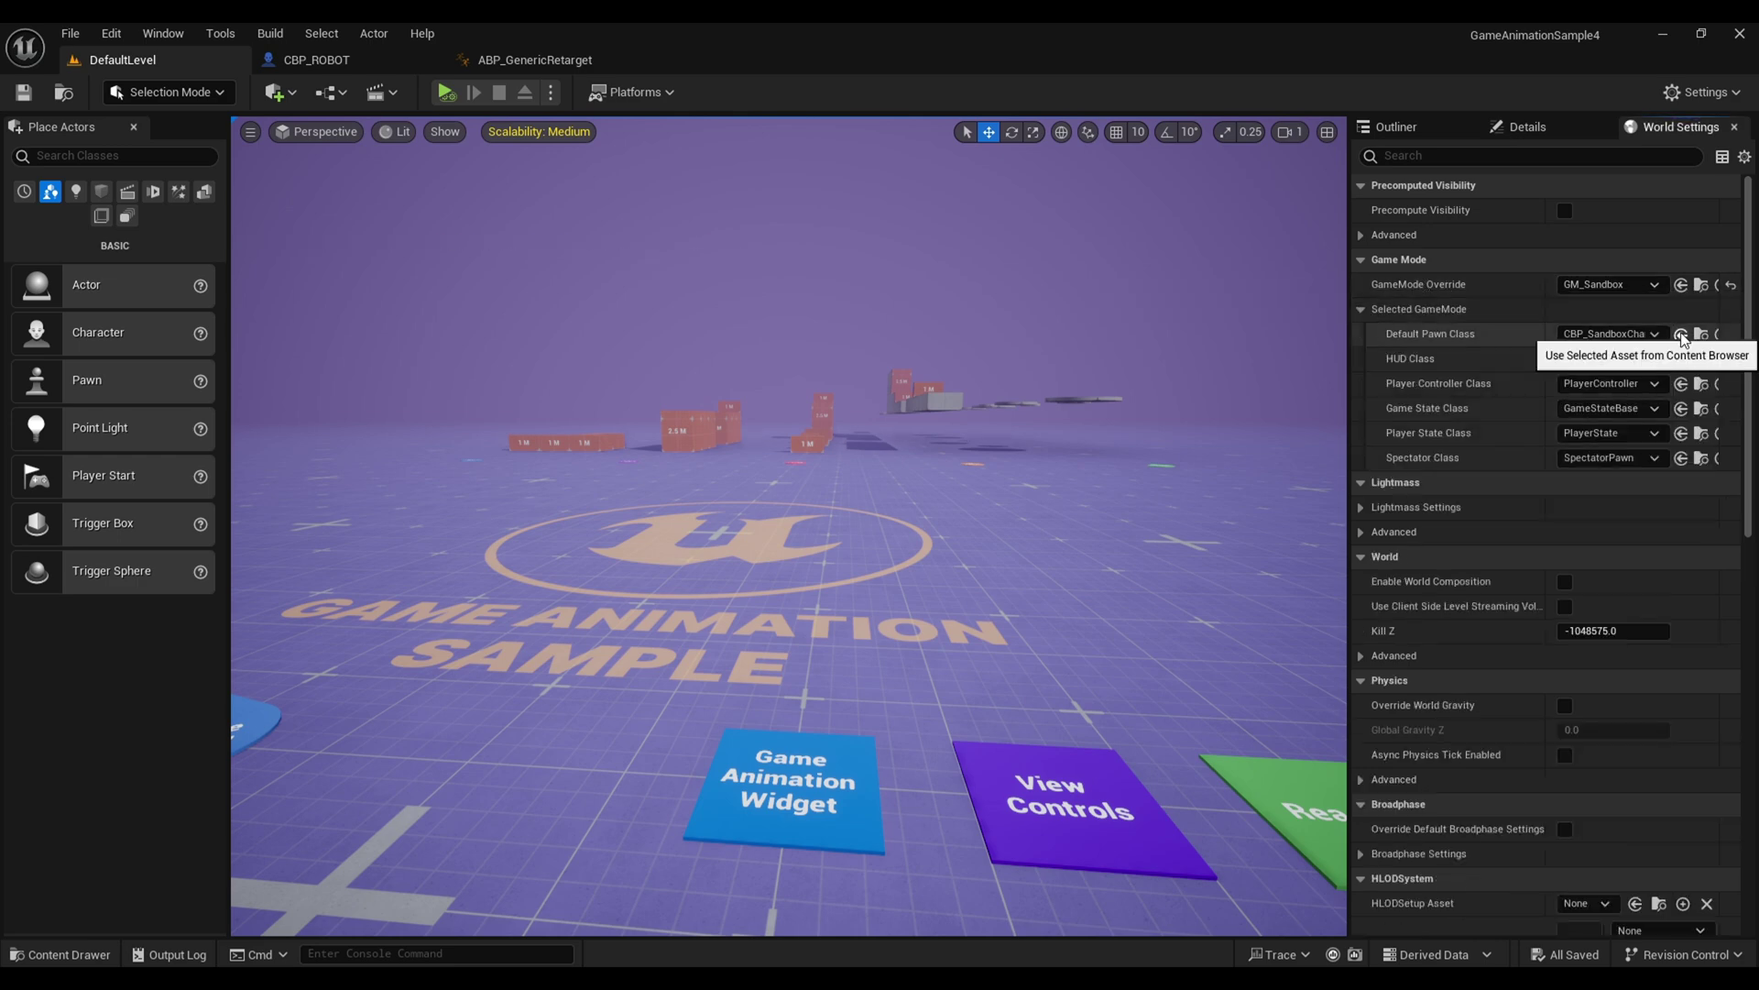
left_click(1657, 338)
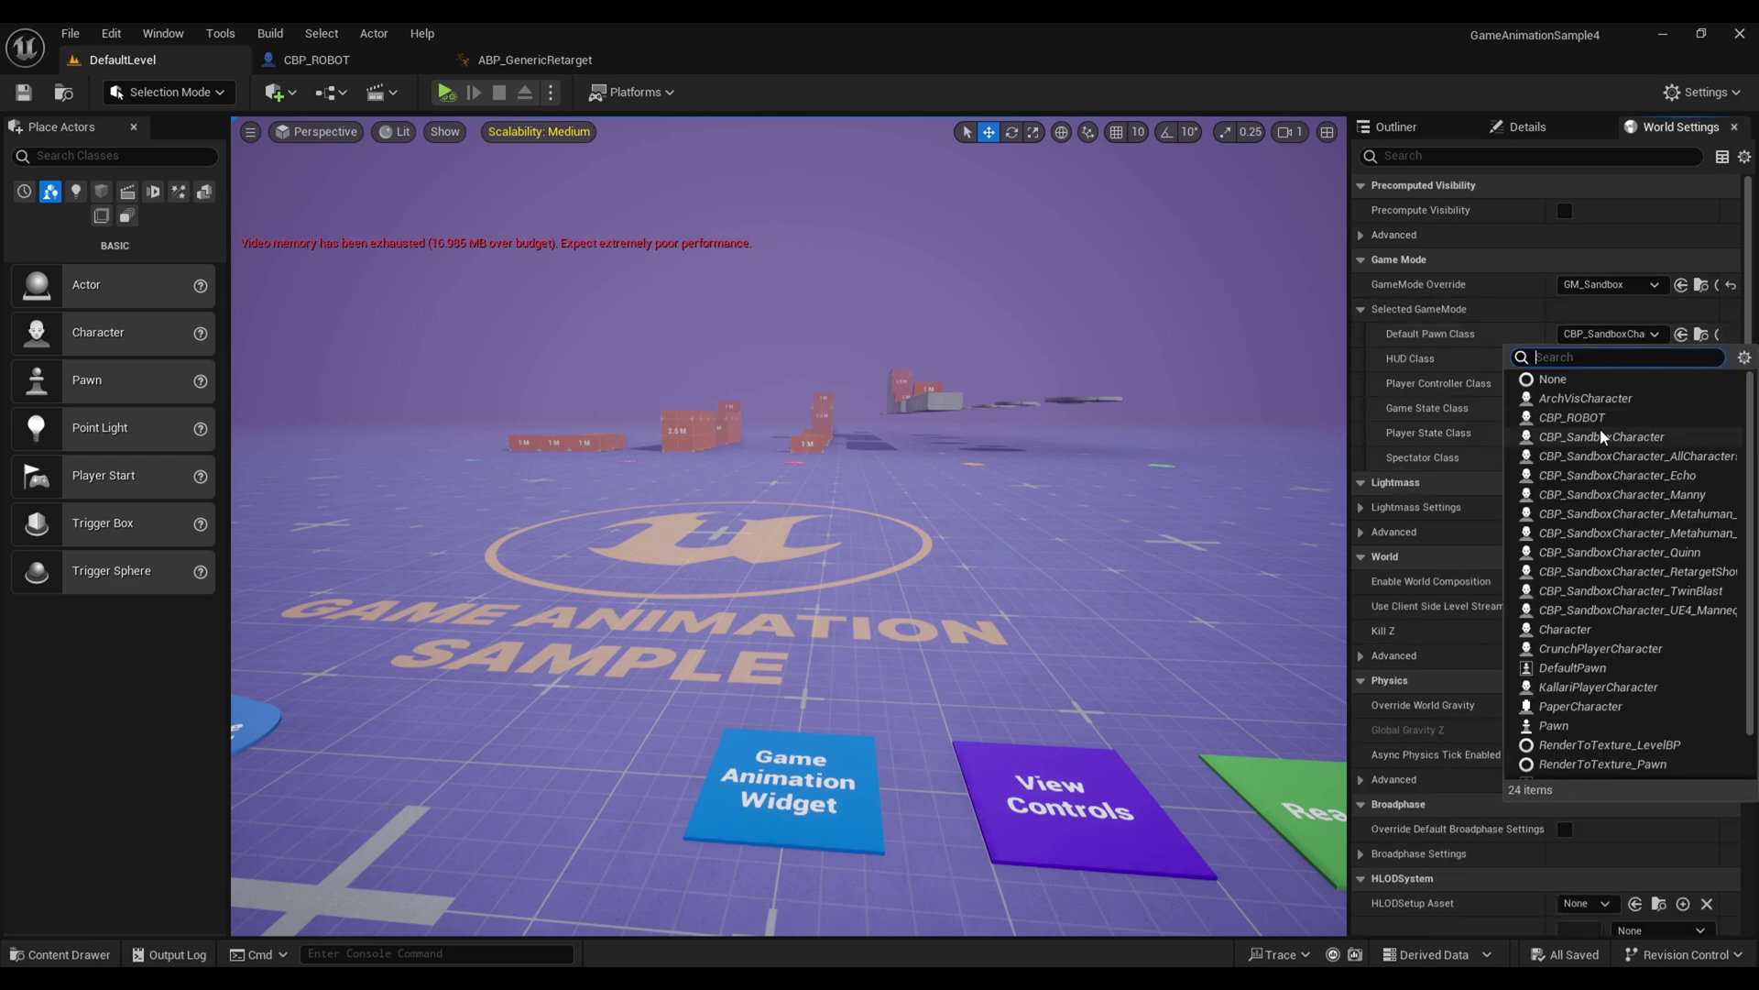
left_click(1600, 429)
left_click(1608, 334)
left_click(1571, 417)
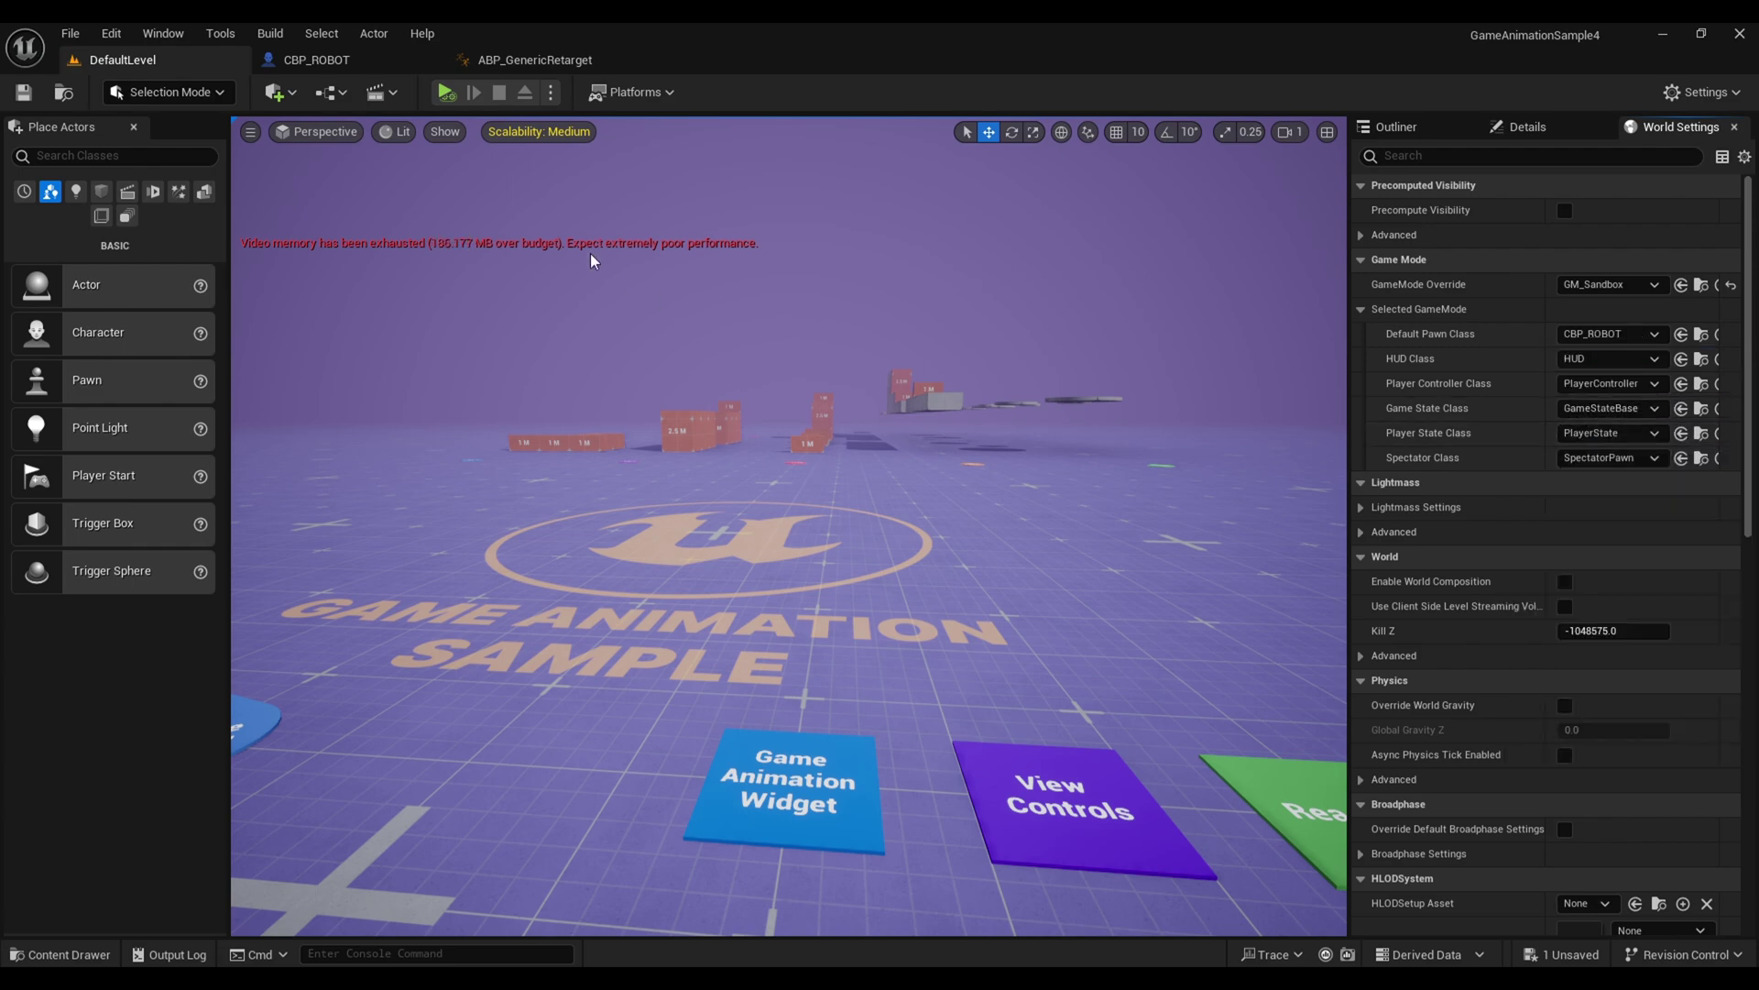
left_click(445, 92)
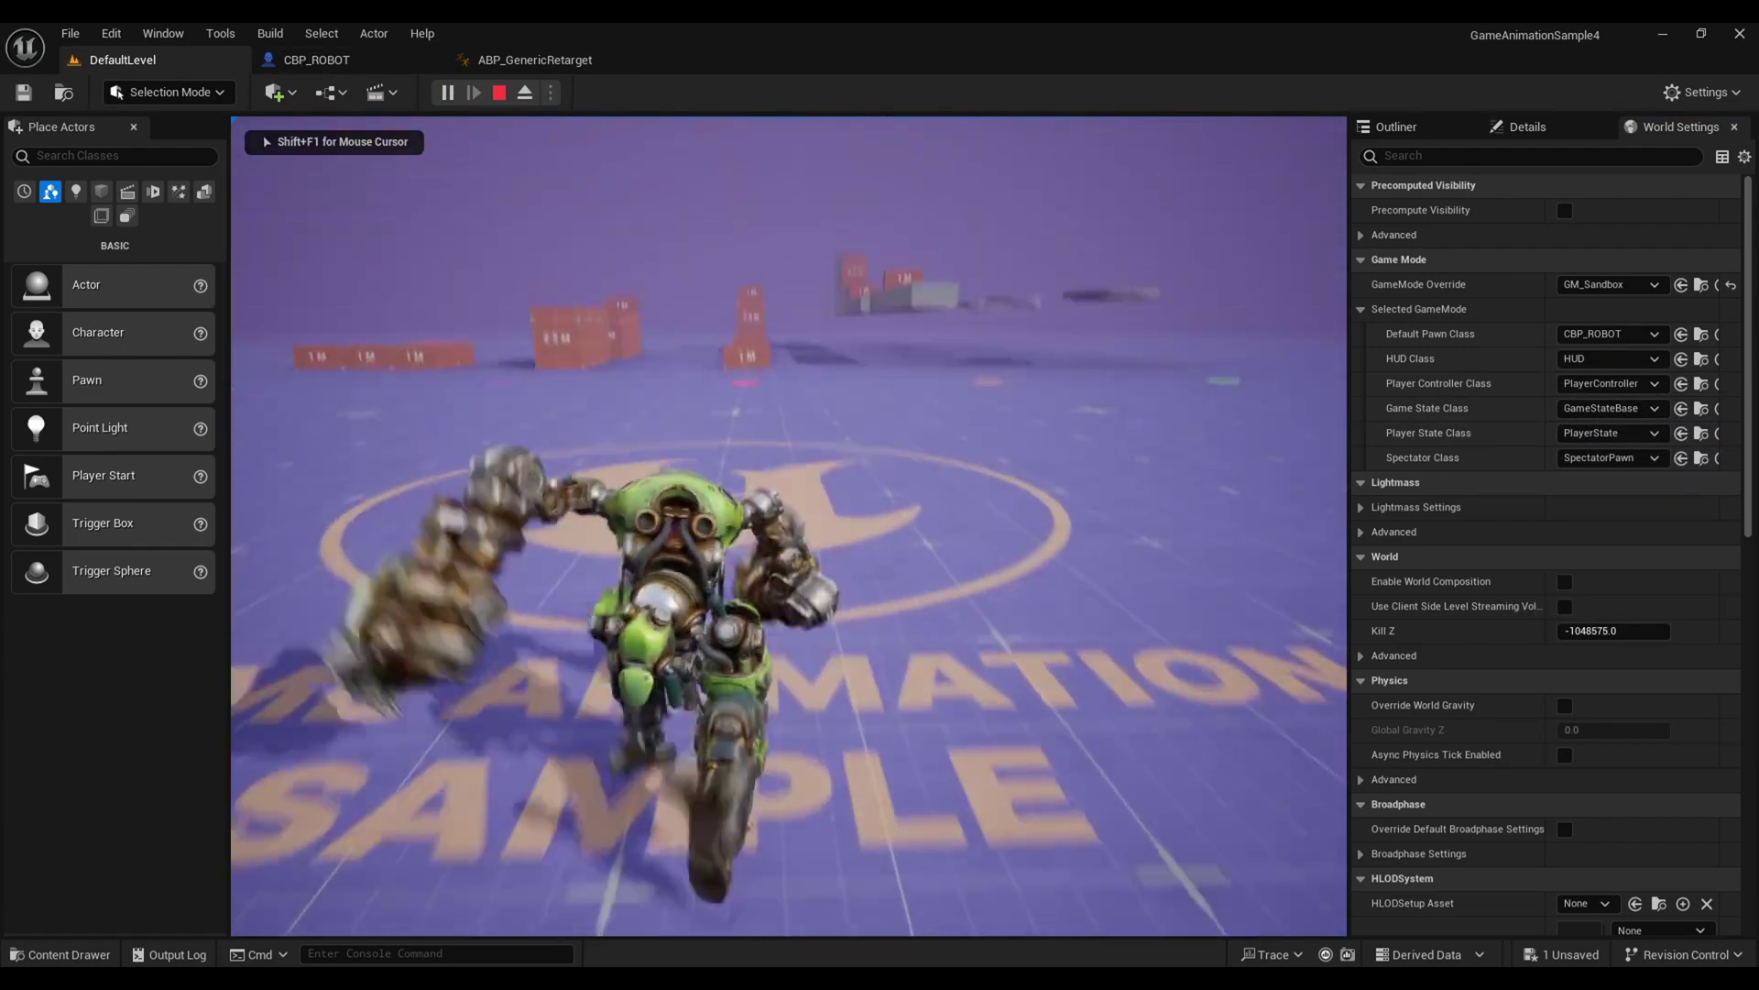